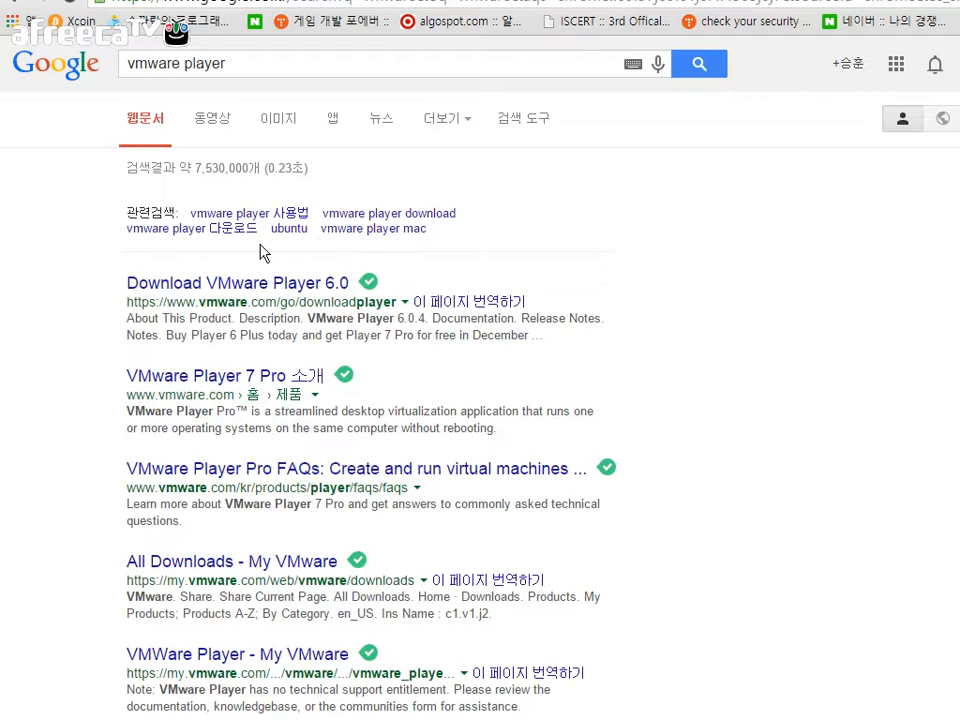
# Open the "Download VMware Player 6.0" search result and download the installer for Windows 32-bit and 64-bit
pyautogui.moveTo(560, 712); pyautogui.dragTo(98, 289)
pyautogui.click(97, 288)
pyautogui.moveTo(252, 62); pyautogui.dragTo(124, 63)
pyautogui.click(188, 285)
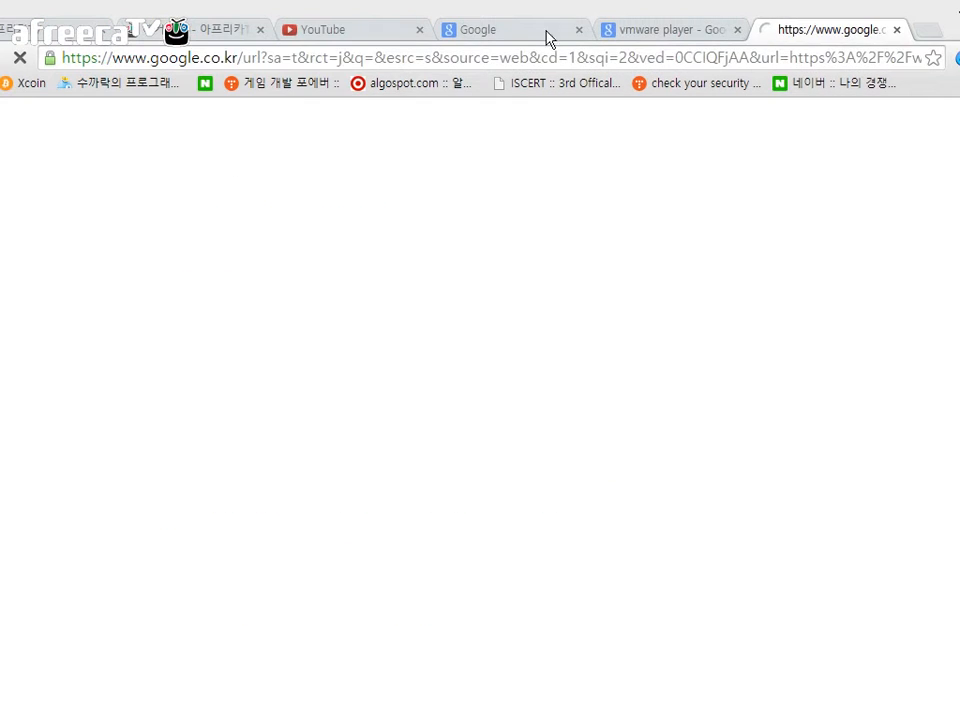
pyautogui.click(664, 38)
pyautogui.click(770, 37)
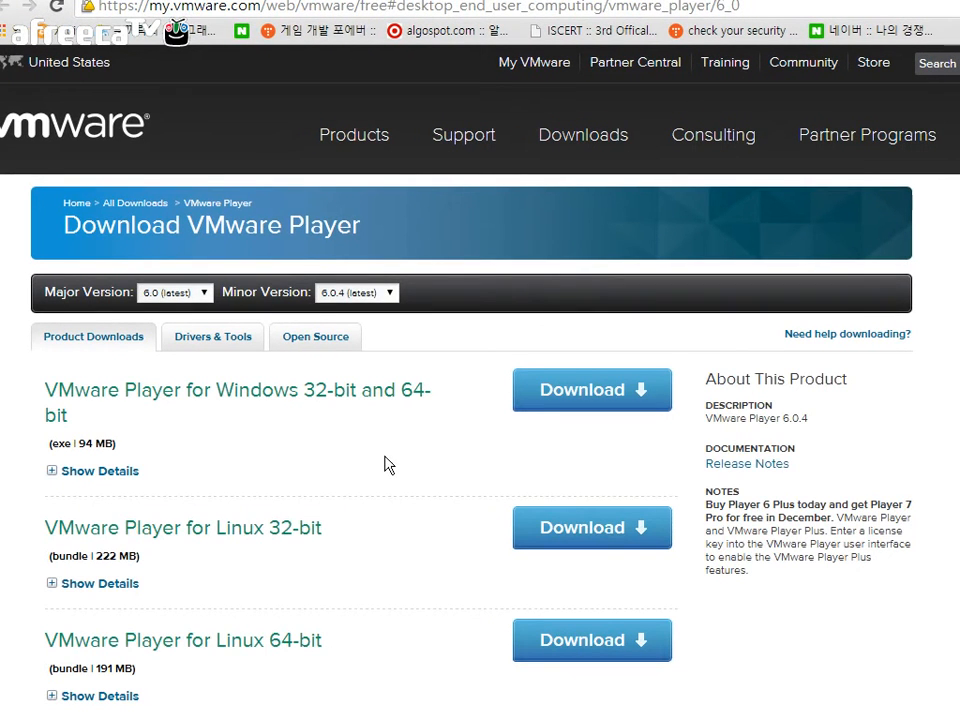
pyautogui.click(668, 392)
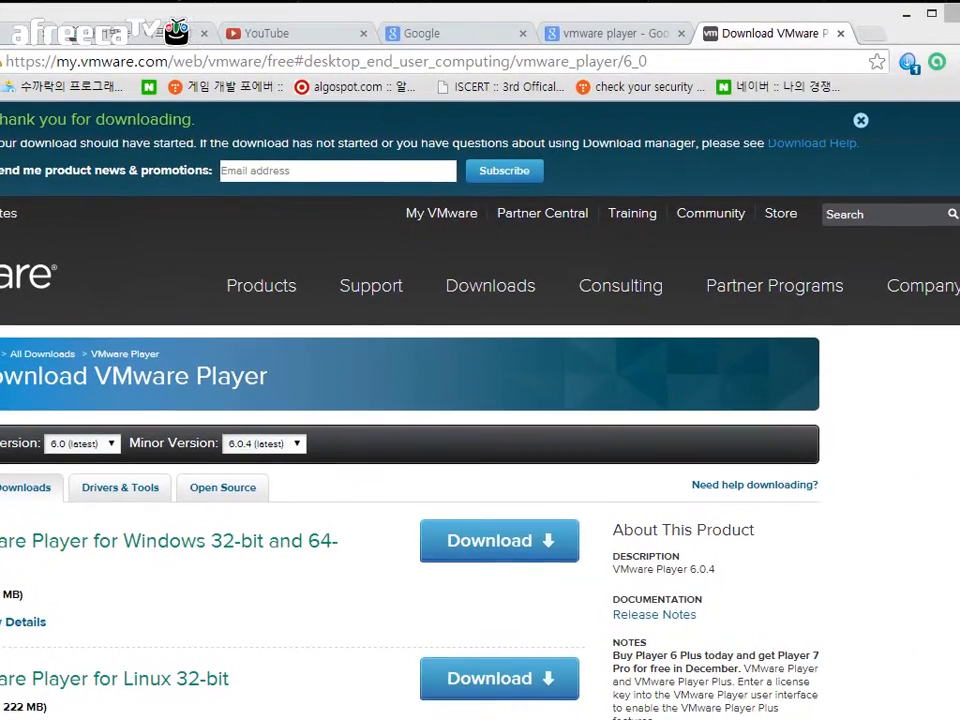
# Search Google in a new tab for "vmware hyper-v 동시" and open the crazyits.tistory.com/226 post at its bcdedit instructions
pyautogui.click(921, 26)
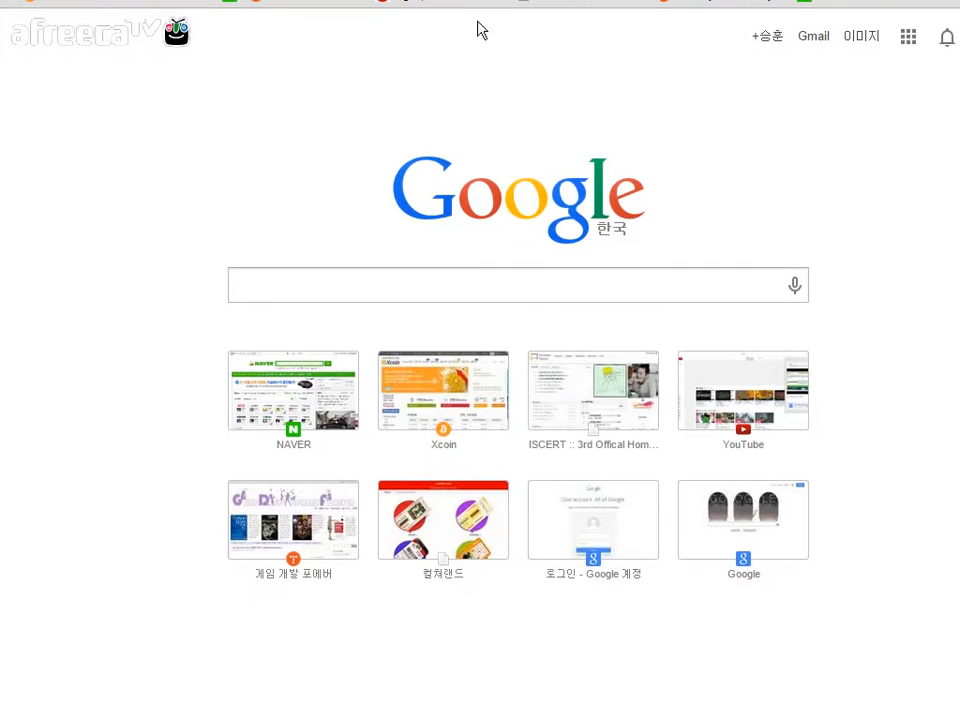
pyautogui.click(401, 352)
pyautogui.write('ㅍ')
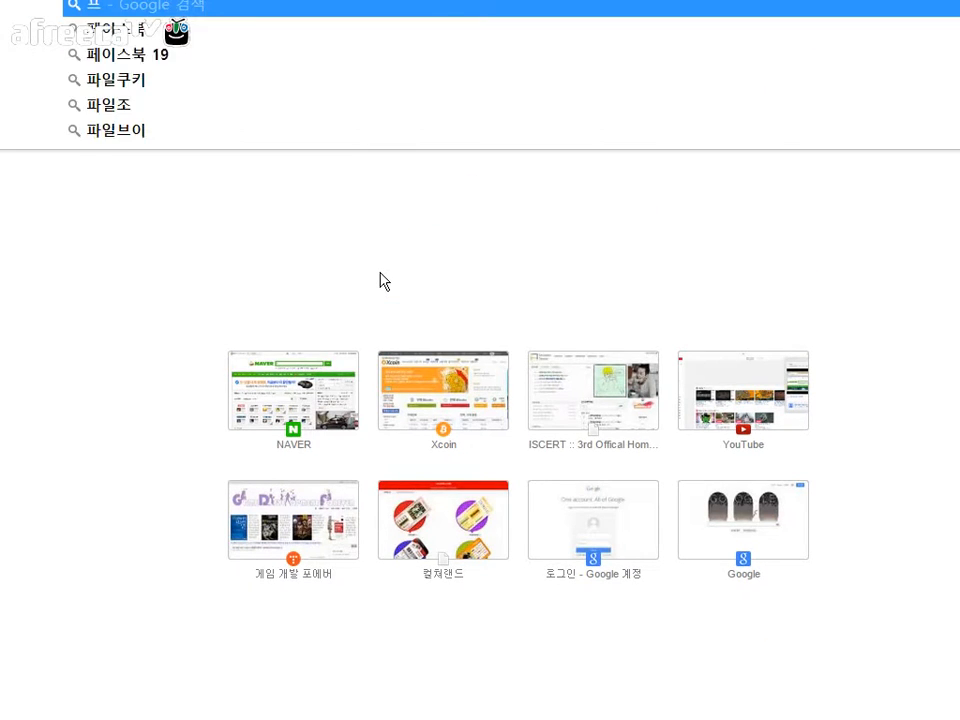
pyautogui.press('BackSpace')
pyautogui.write('vmwareare ')
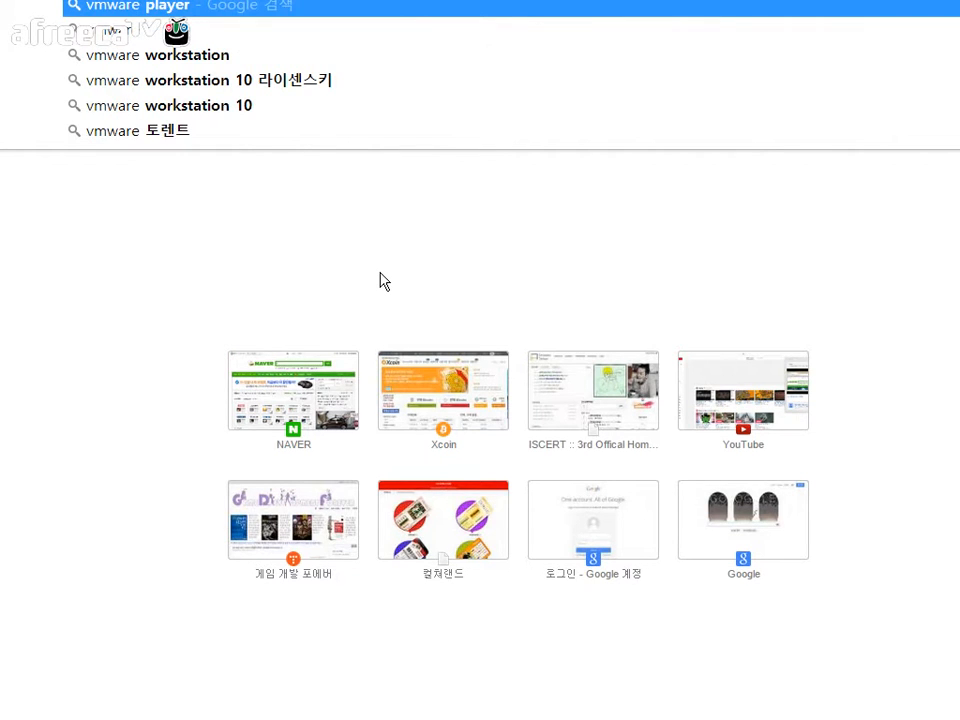
pyautogui.write('hy')
pyautogui.press('Down')
pyautogui.press('Down')
pyautogui.press('Down')
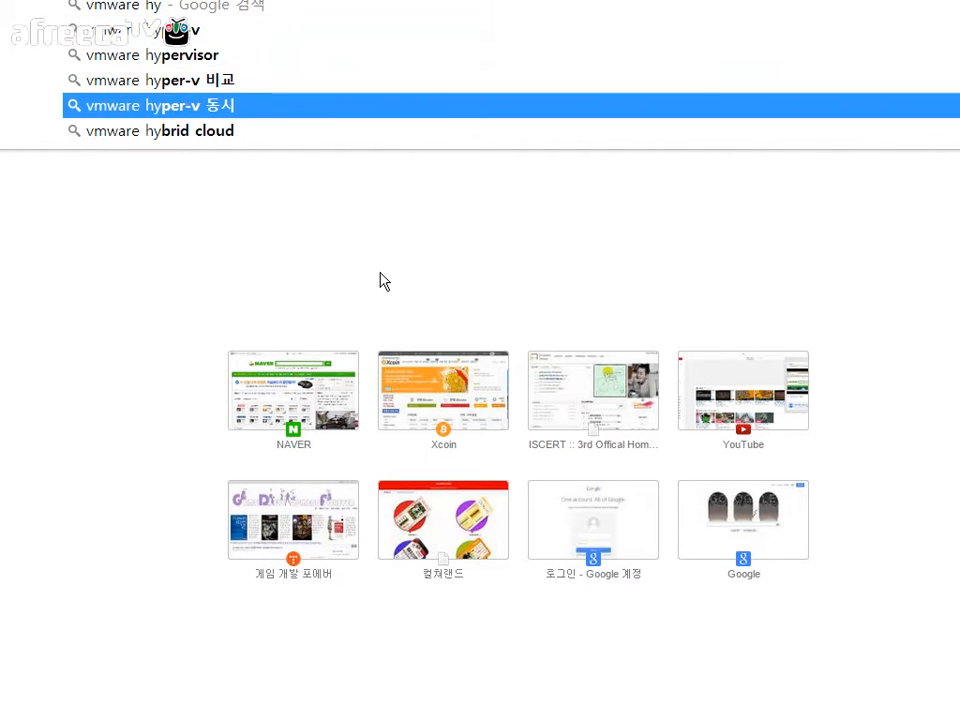
pyautogui.press('Return')
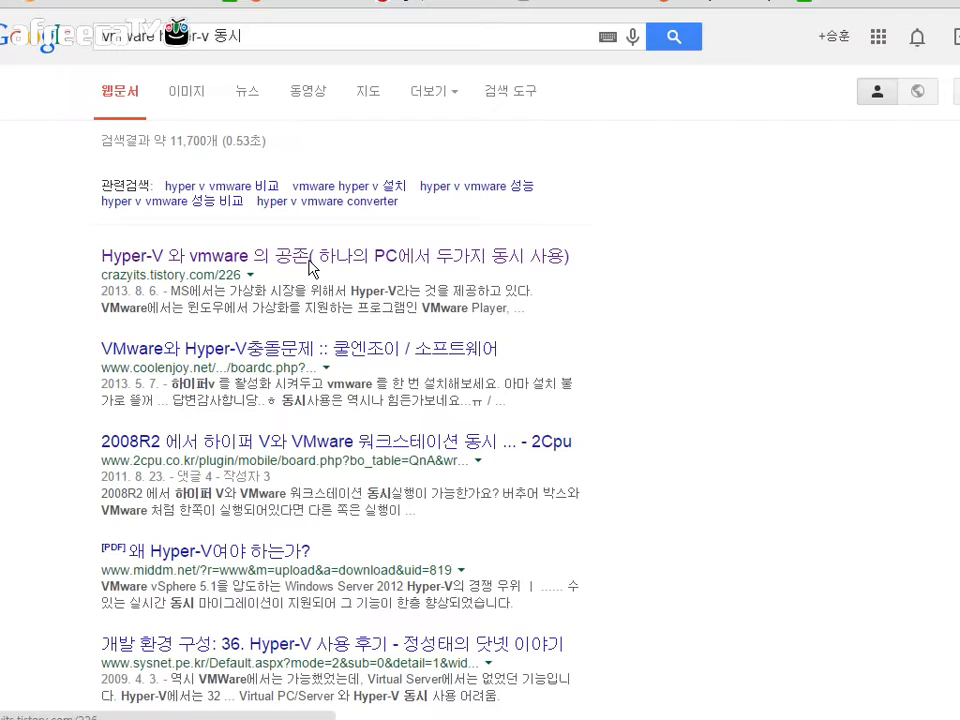
pyautogui.click(309, 262)
pyautogui.scroll(-3, 459, 450)
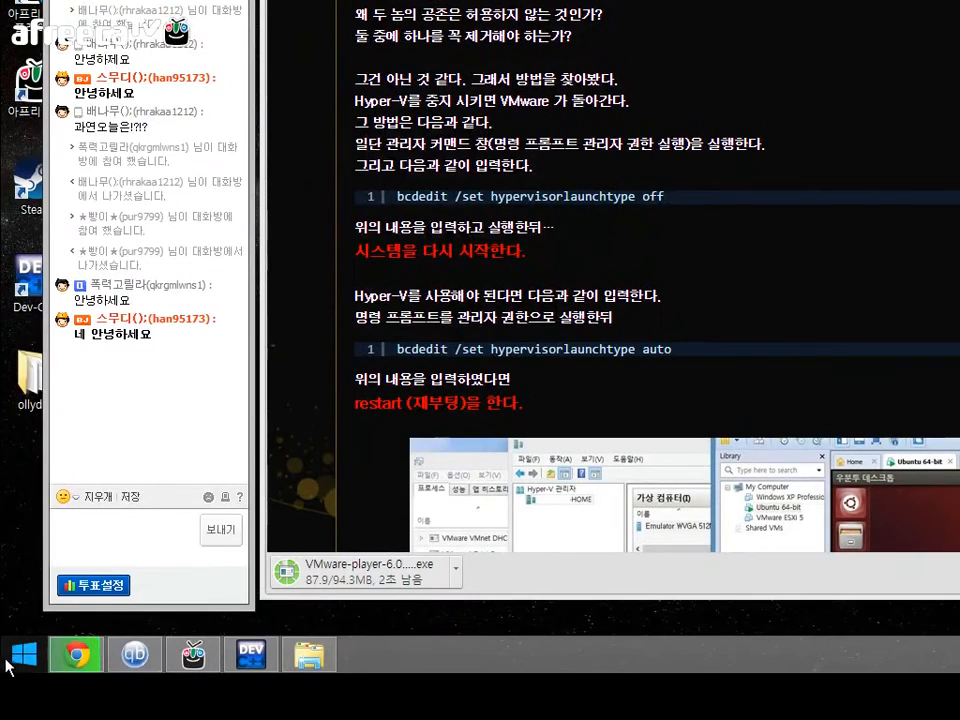
# Run "bcdedit /set hypervisorlaunchtype off" in an administrator command prompt, and close the prompt
pyautogui.rightClick(12, 690)
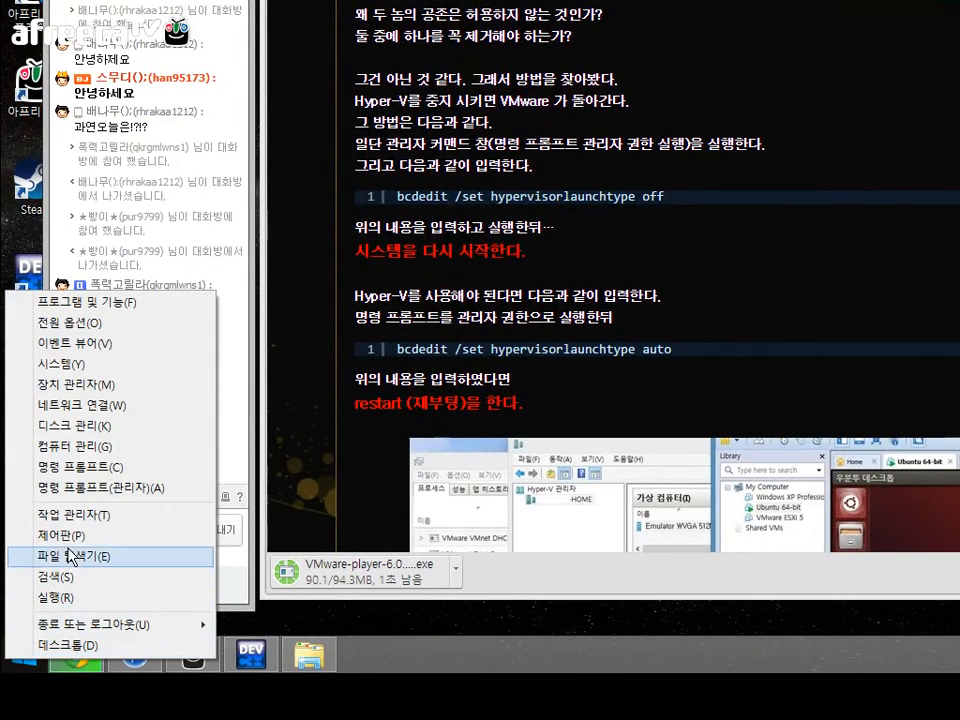
pyautogui.click(122, 488)
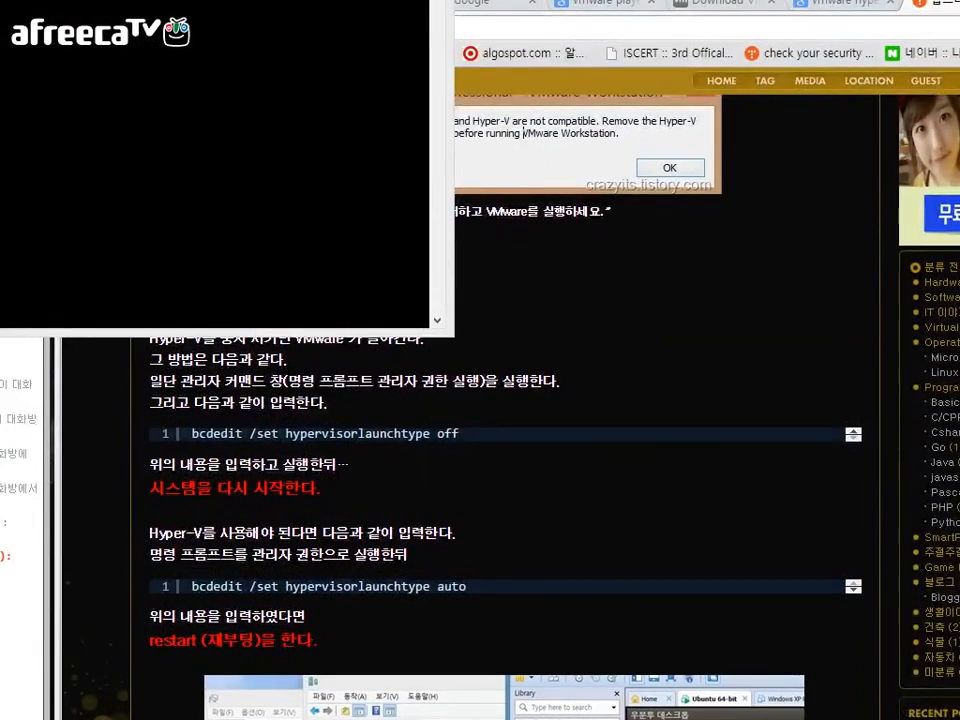
pyautogui.moveTo(304, 2); pyautogui.dragTo(582, 480)
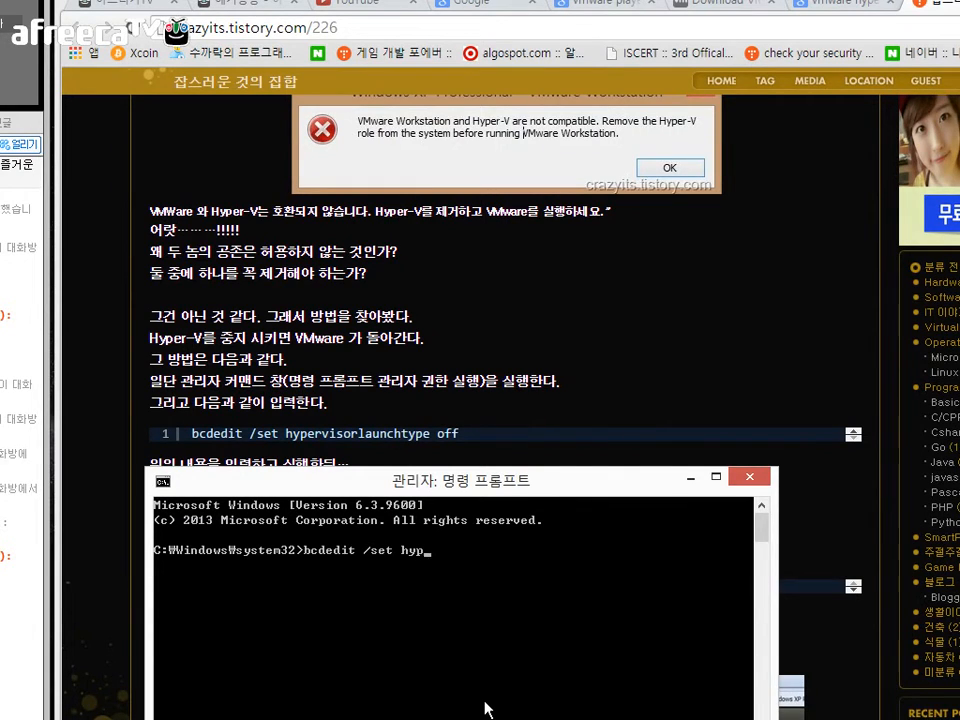
pyautogui.write('sorlaunchtype off')
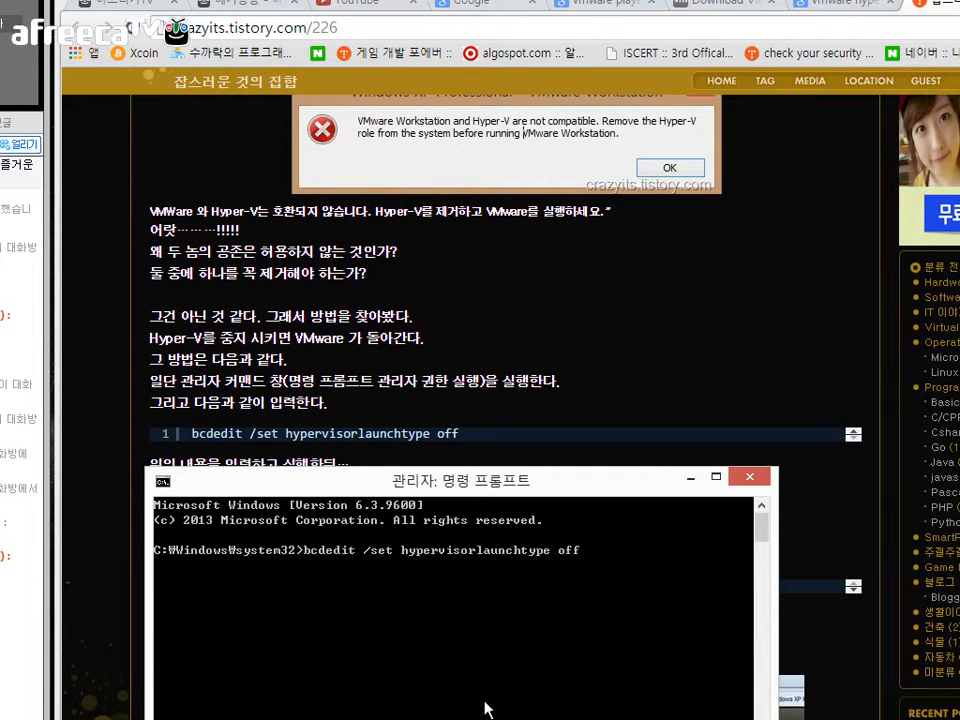
pyautogui.press('Return')
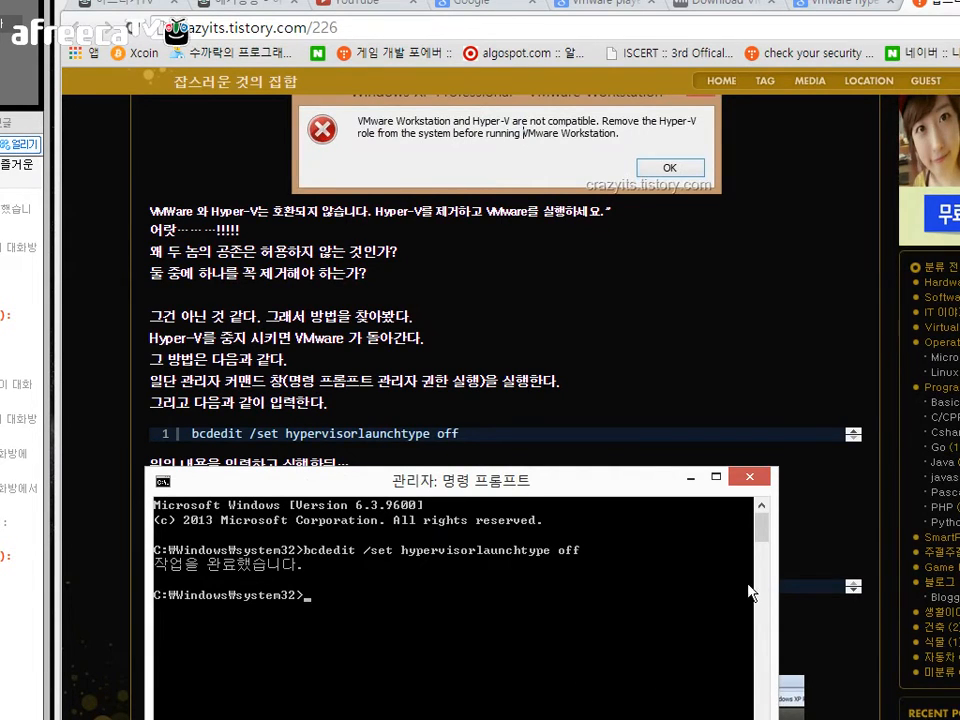
pyautogui.click(749, 477)
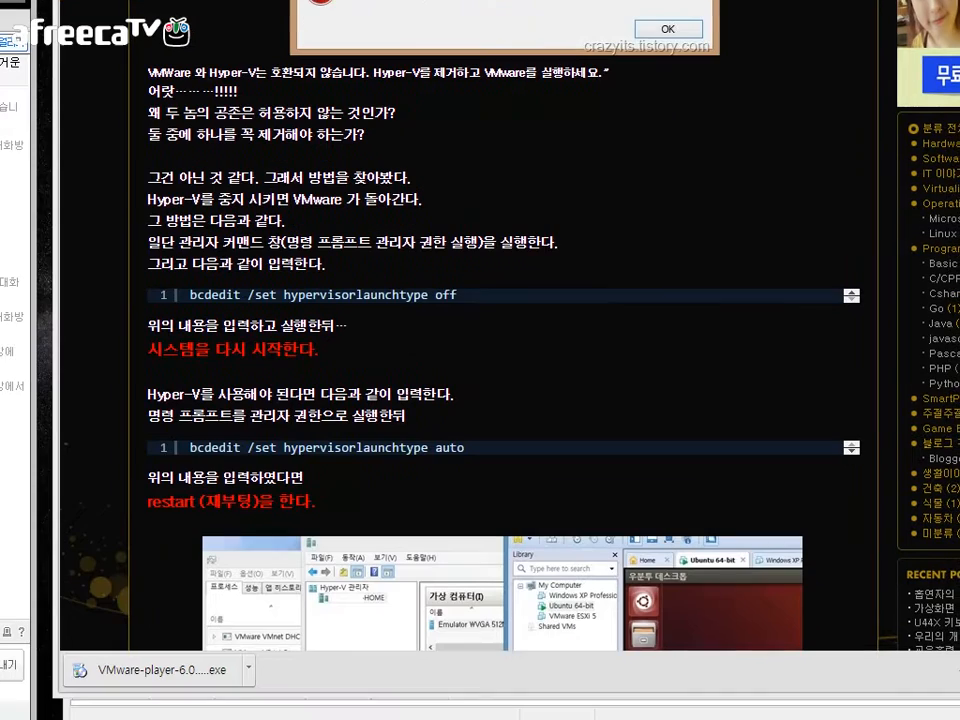
# Launch the downloaded VMware Player installer, accept the license agreement and continue to the Software Updates page
pyautogui.click(160, 716)
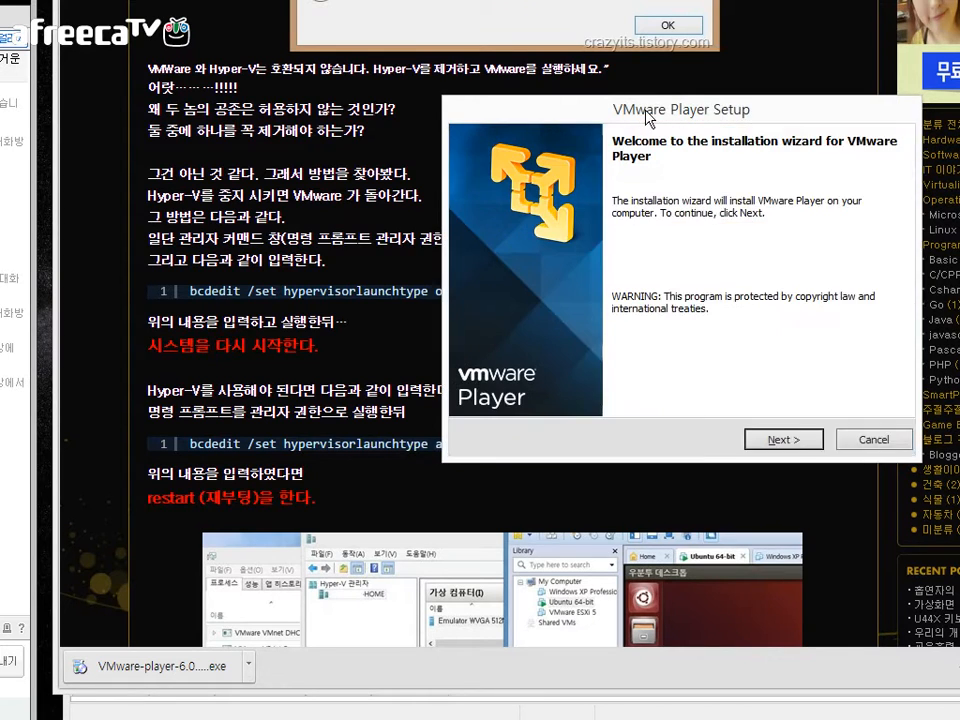
pyautogui.click(612, 459)
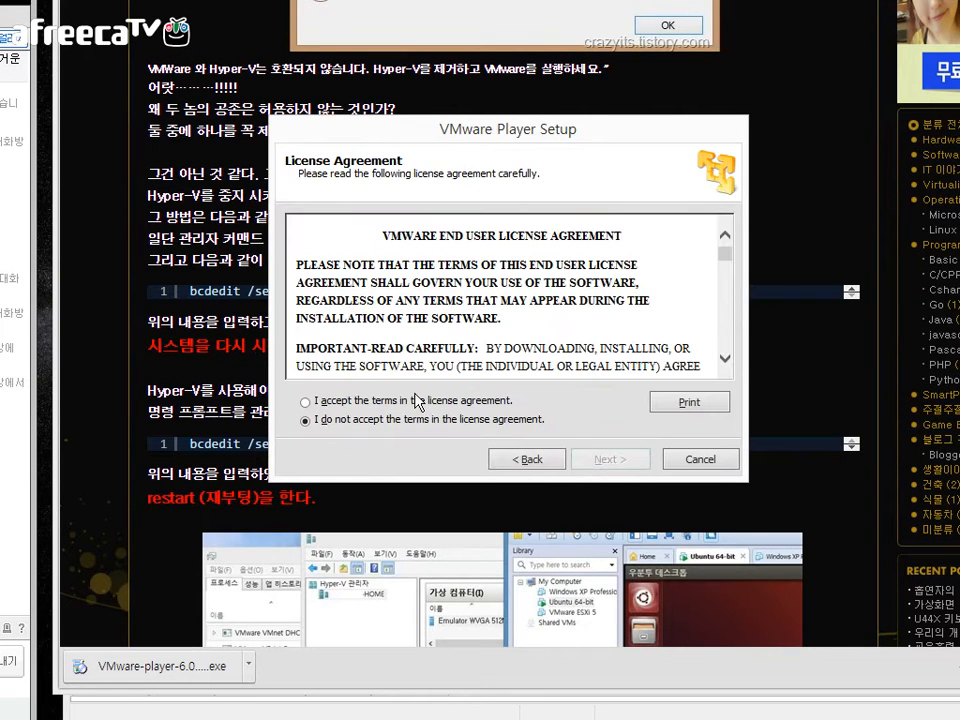
pyautogui.click(418, 401)
pyautogui.click(614, 459)
pyautogui.click(614, 459)
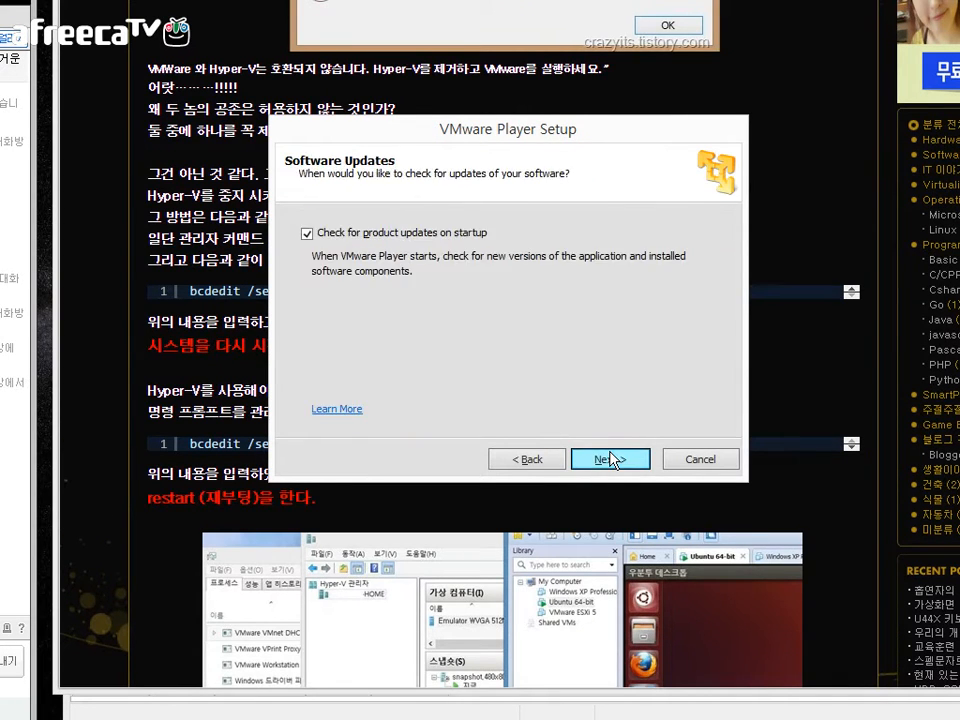
# Turn off the product update check on startup, keep both shortcut options and start the VMware Player installation
pyautogui.click(307, 233)
pyautogui.click(612, 459)
pyautogui.click(614, 460)
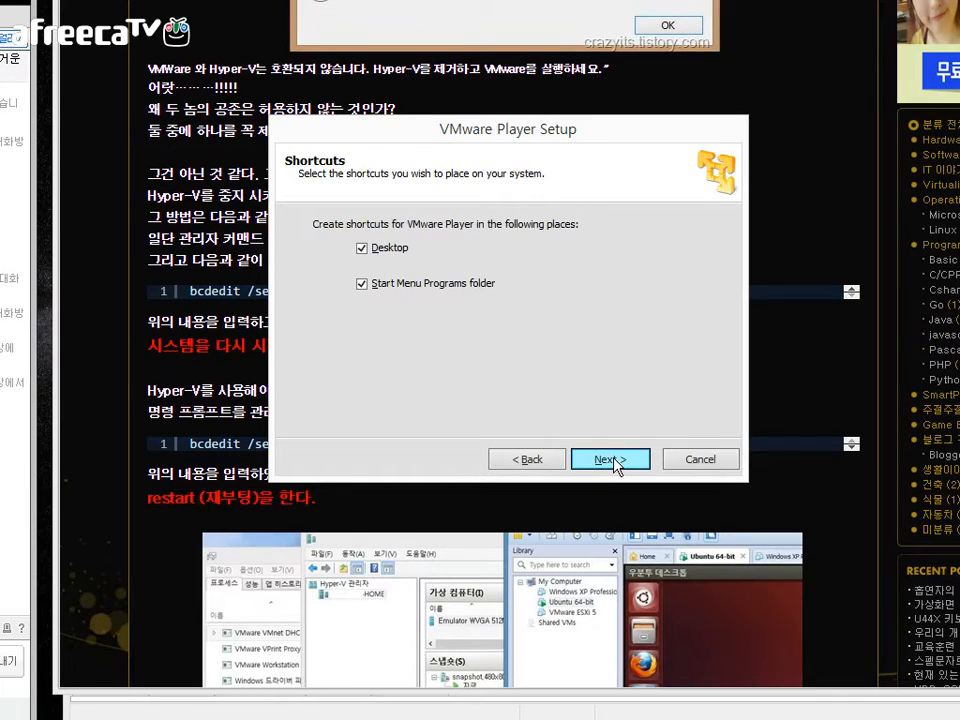
pyautogui.click(614, 460)
pyautogui.click(614, 460)
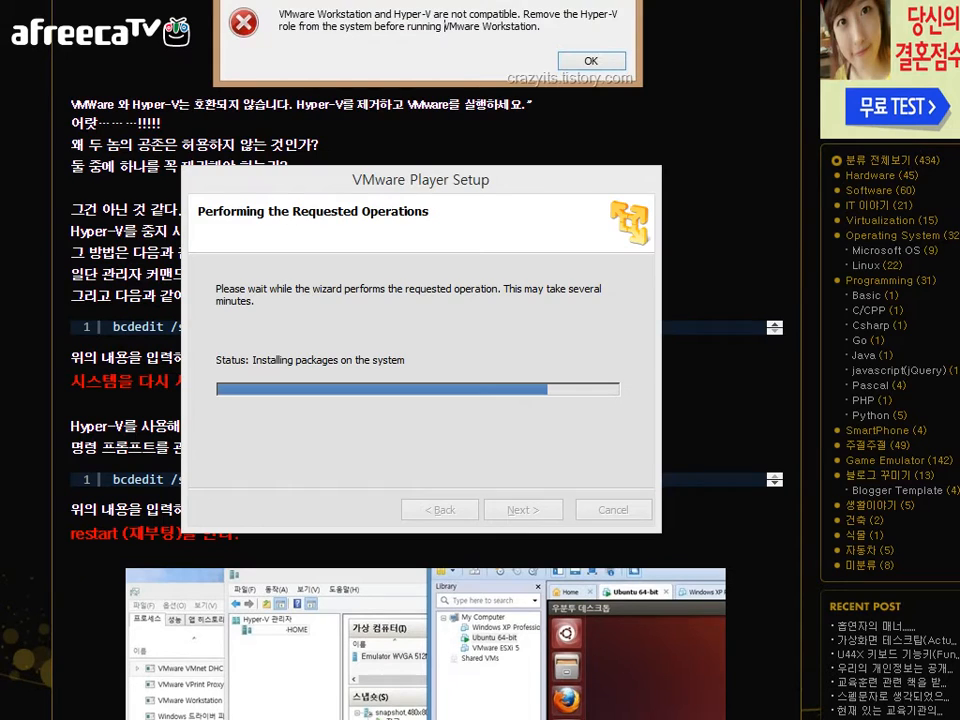
# Browse to the F:\iso\MS folder in File Explorer and widen the name column to show the full ISO file names
pyautogui.press('super+e')
pyautogui.moveTo(560, 0); pyautogui.dragTo(527, 64)
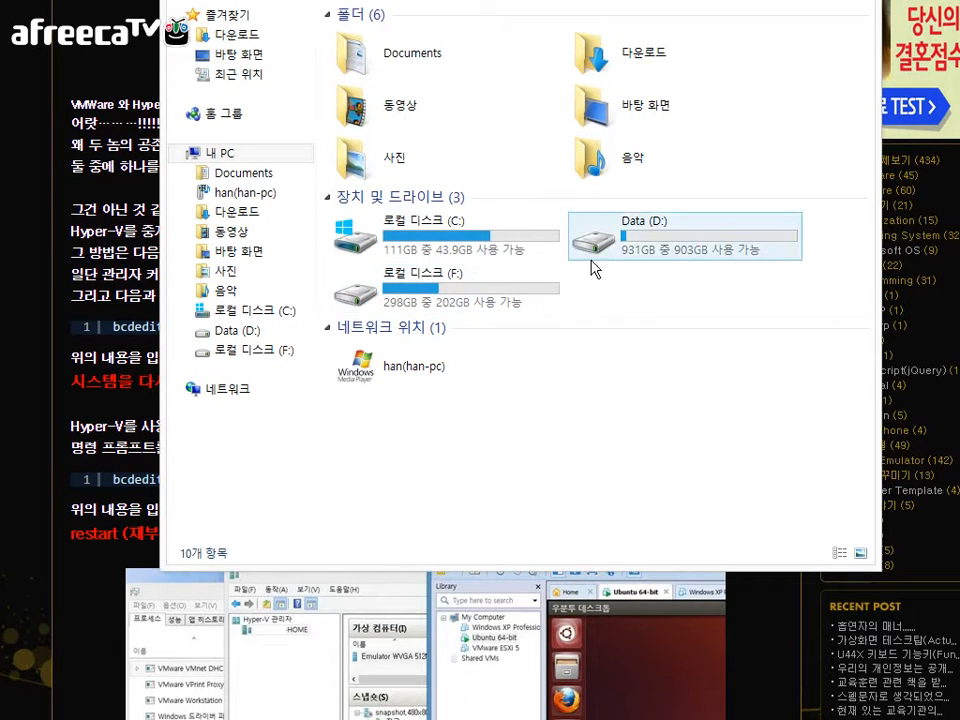
pyautogui.doubleClick(465, 298)
pyautogui.doubleClick(384, 35)
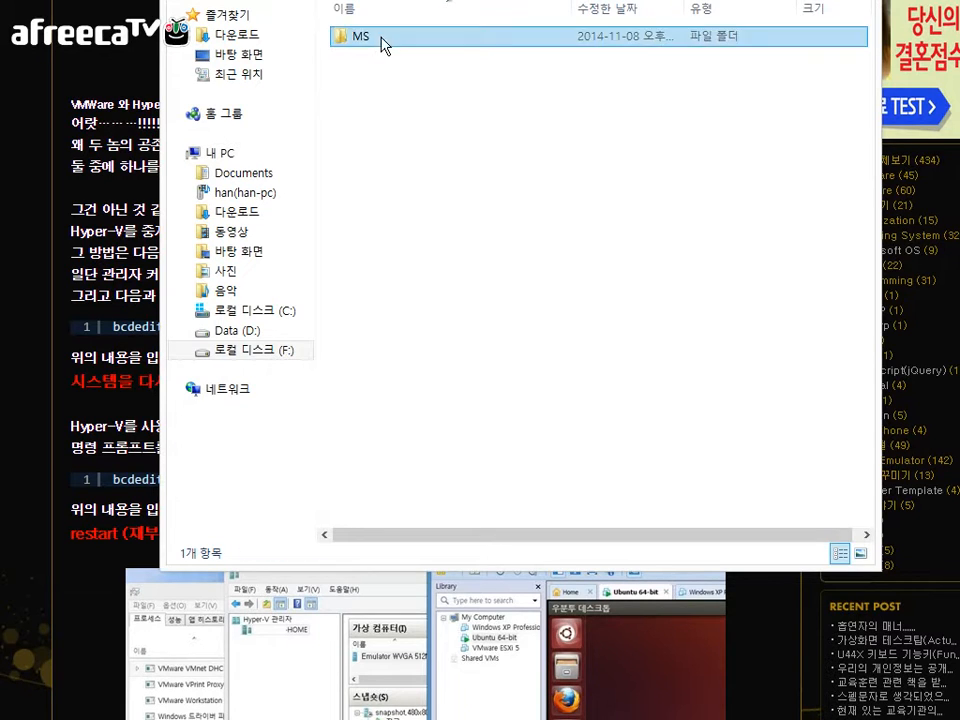
pyautogui.doubleClick(382, 40)
pyautogui.moveTo(545, 0); pyautogui.dragTo(491, 29)
pyautogui.moveTo(525, 115); pyautogui.dragTo(765, 122)
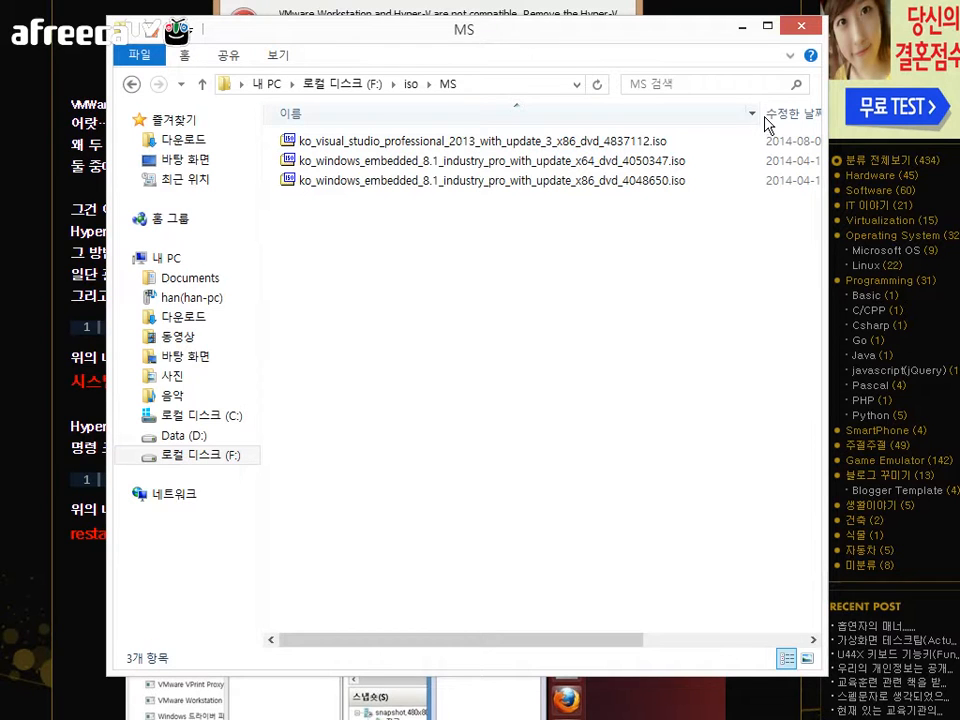
# Compare the x64 and x86 Windows Embedded 8.1 ISO files and check the x64 file's size in its properties
pyautogui.click(388, 183)
pyautogui.click(384, 169)
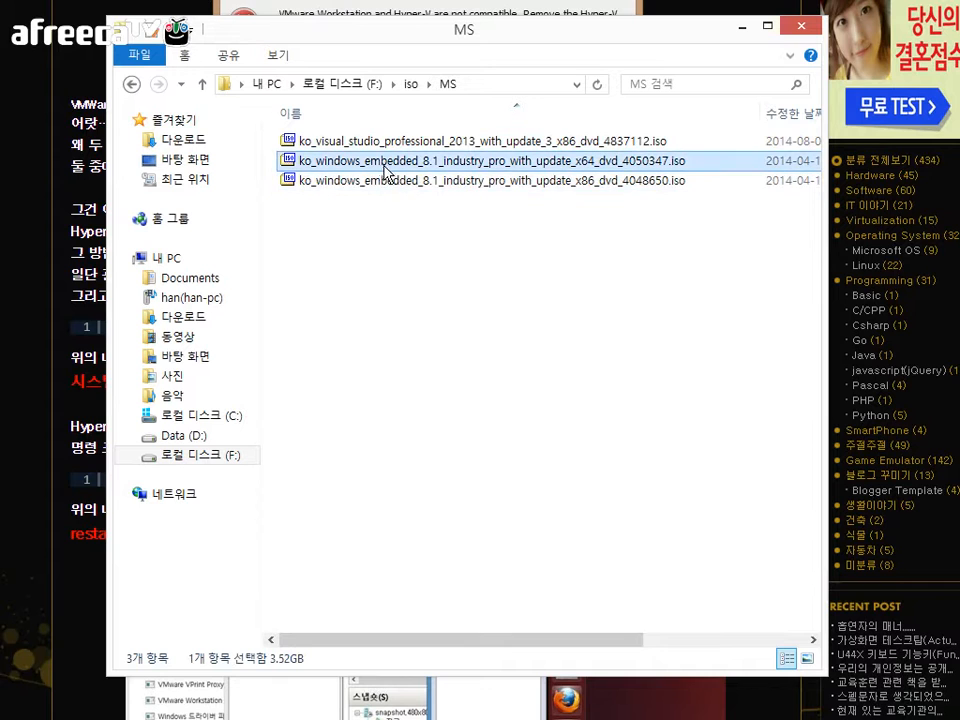
pyautogui.click(382, 182)
pyautogui.click(383, 168)
pyautogui.click(671, 161)
pyautogui.click(446, 180)
pyautogui.rightClick(436, 162)
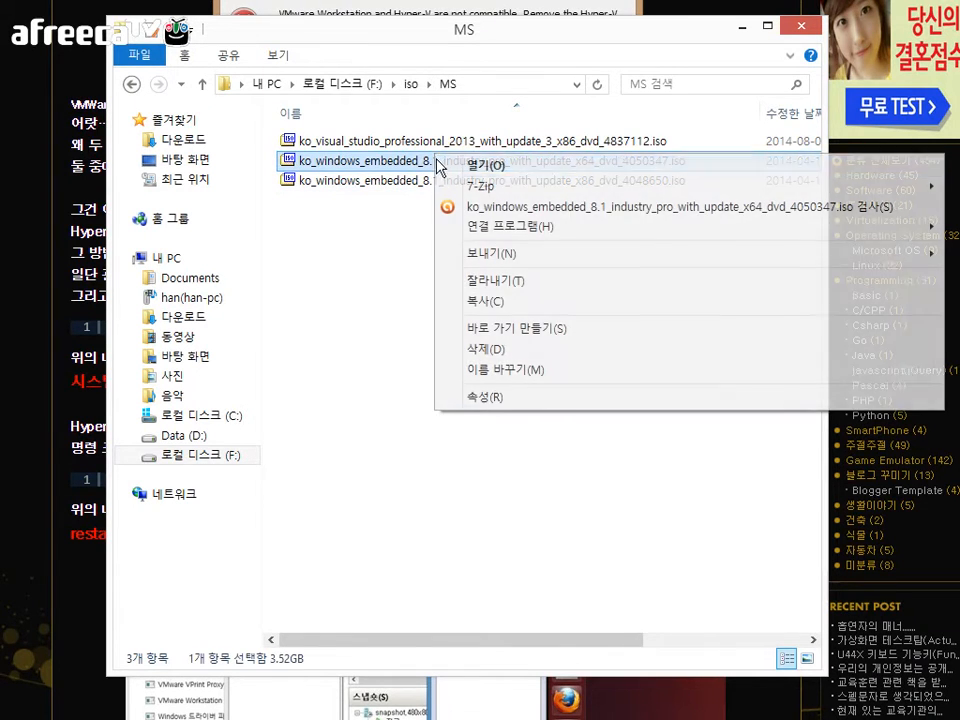
pyautogui.click(542, 404)
pyautogui.moveTo(603, 164); pyautogui.dragTo(446, 150)
pyautogui.moveTo(429, 372); pyautogui.dragTo(637, 390)
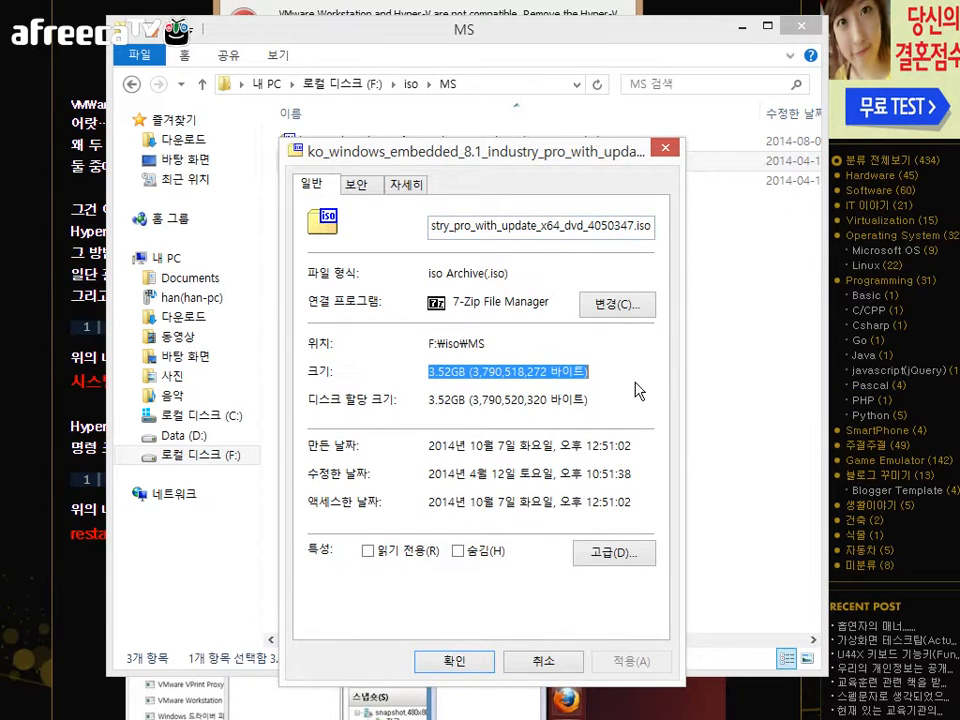
pyautogui.click(532, 658)
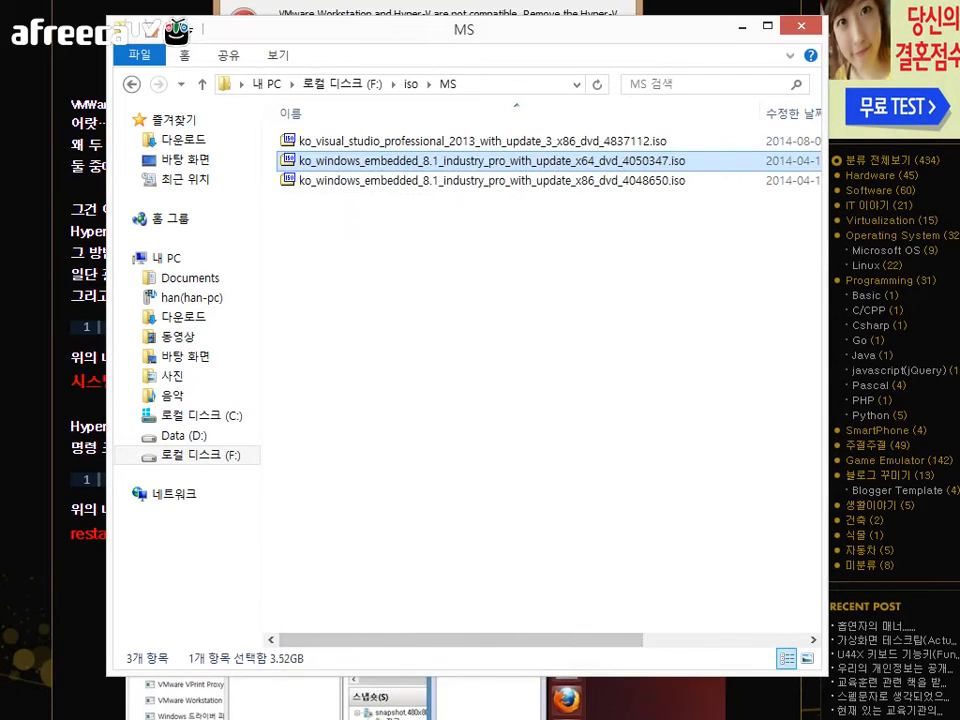
# Move the MS folder window out of the way and close the VMware Player setup wizard
pyautogui.moveTo(639, 30); pyautogui.dragTo(591, 439)
pyautogui.moveTo(443, 189); pyautogui.dragTo(480, 15)
pyautogui.click(645, 365)
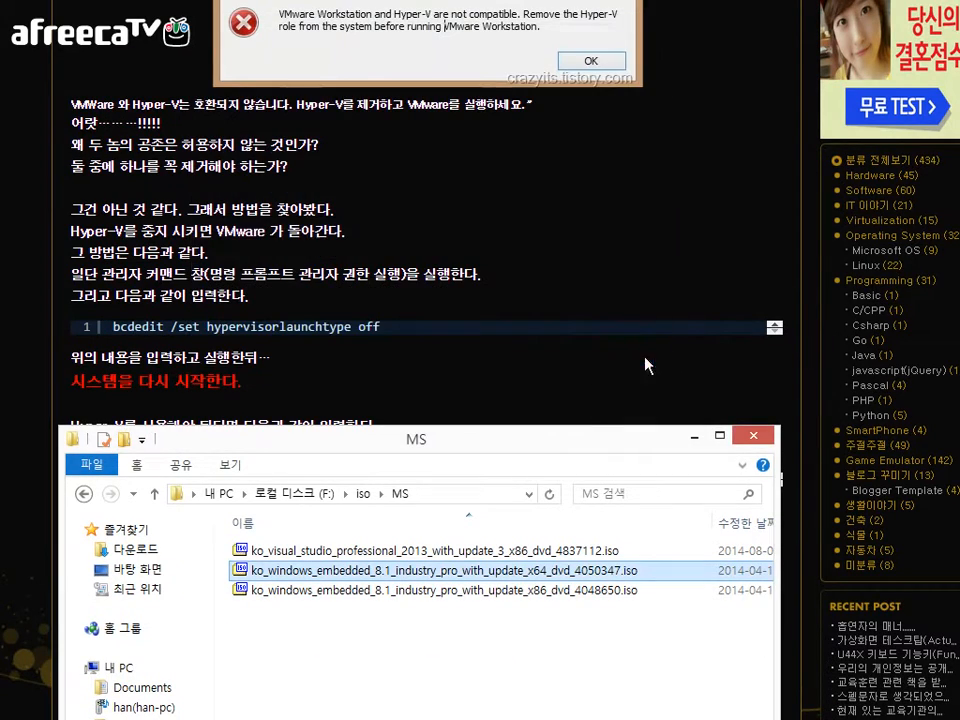
# Move the MS folder window back into view and select the x64 Windows Embedded 8.1 ISO
pyautogui.moveTo(574, 440); pyautogui.dragTo(693, 12)
pyautogui.click(665, 165)
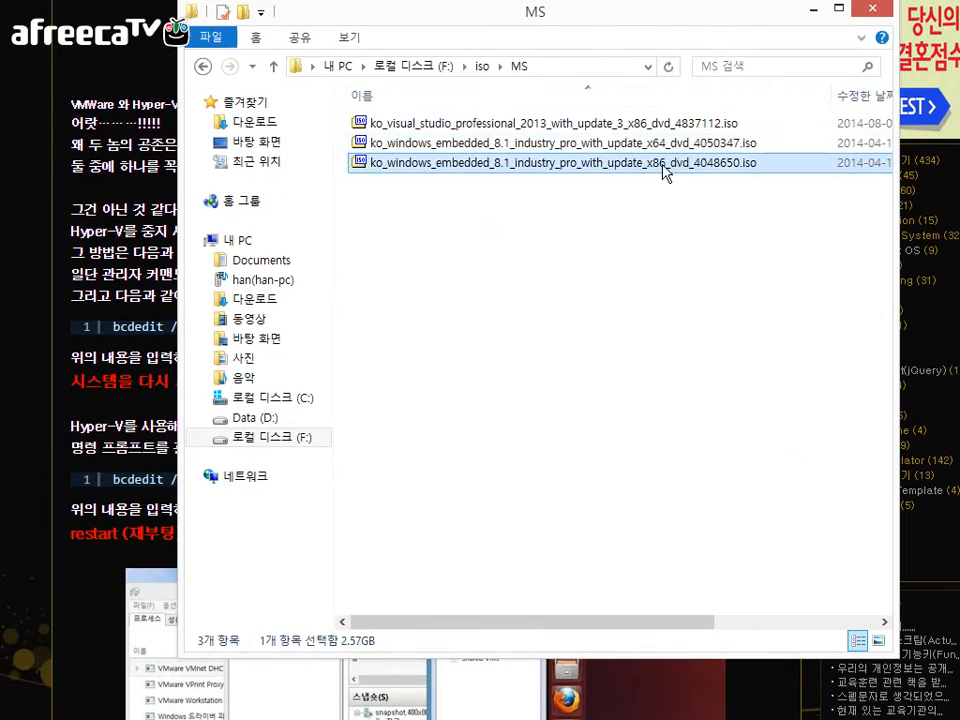
pyautogui.press('Up')
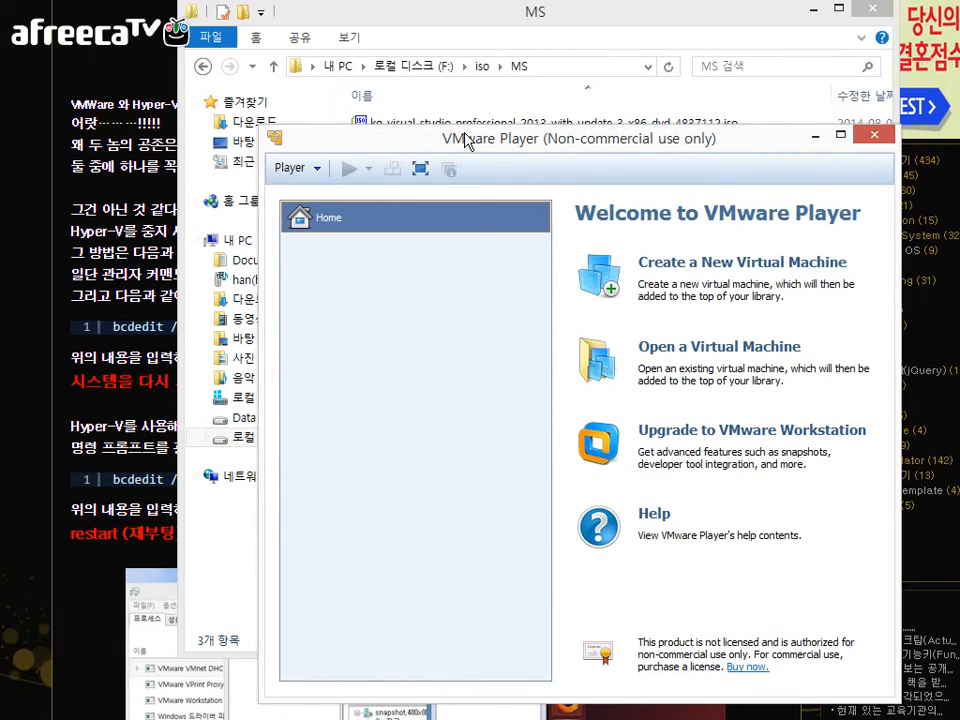
# Close VMware Player, relaunch it from the desktop and move its window in front of the MS folder
pyautogui.moveTo(465, 140); pyautogui.dragTo(506, 146)
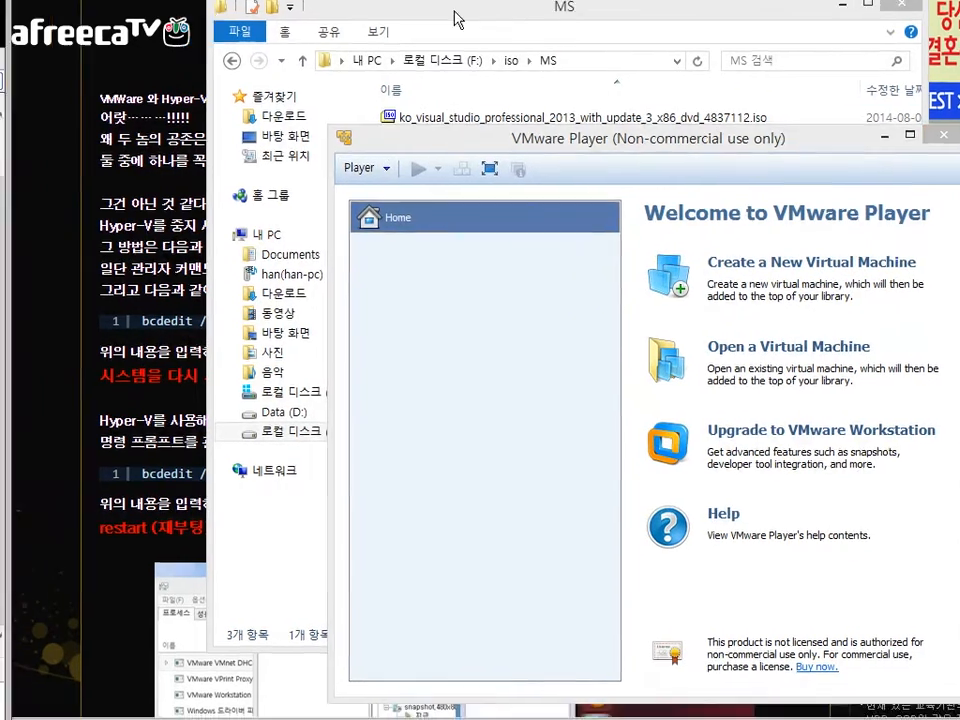
pyautogui.hotkey('alt', 'F4')
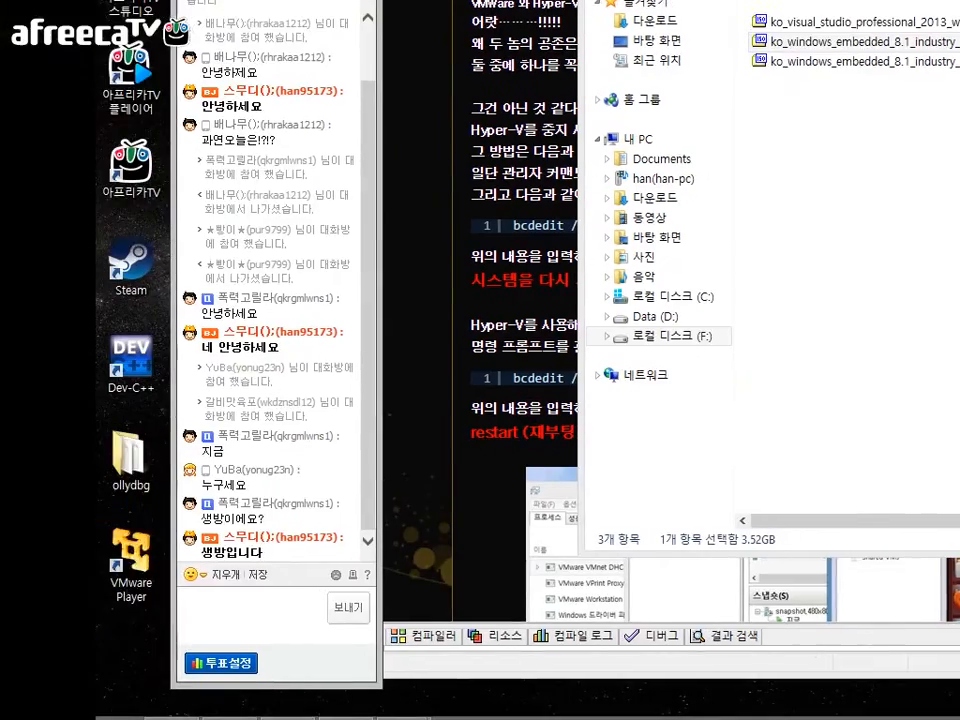
pyautogui.doubleClick(128, 562)
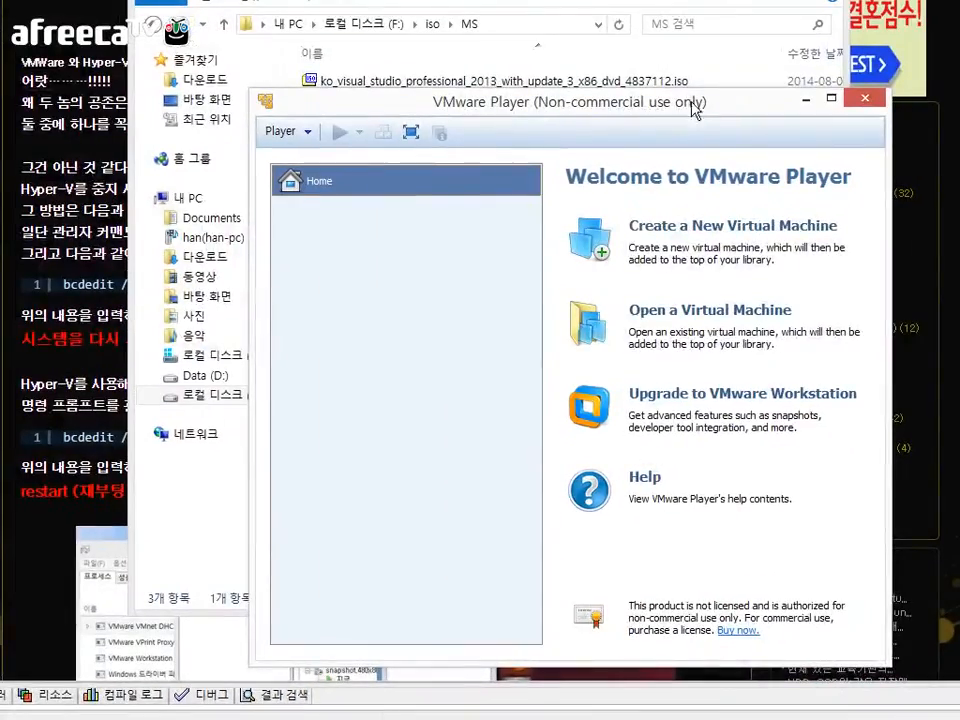
pyautogui.moveTo(662, 110); pyautogui.dragTo(599, 103)
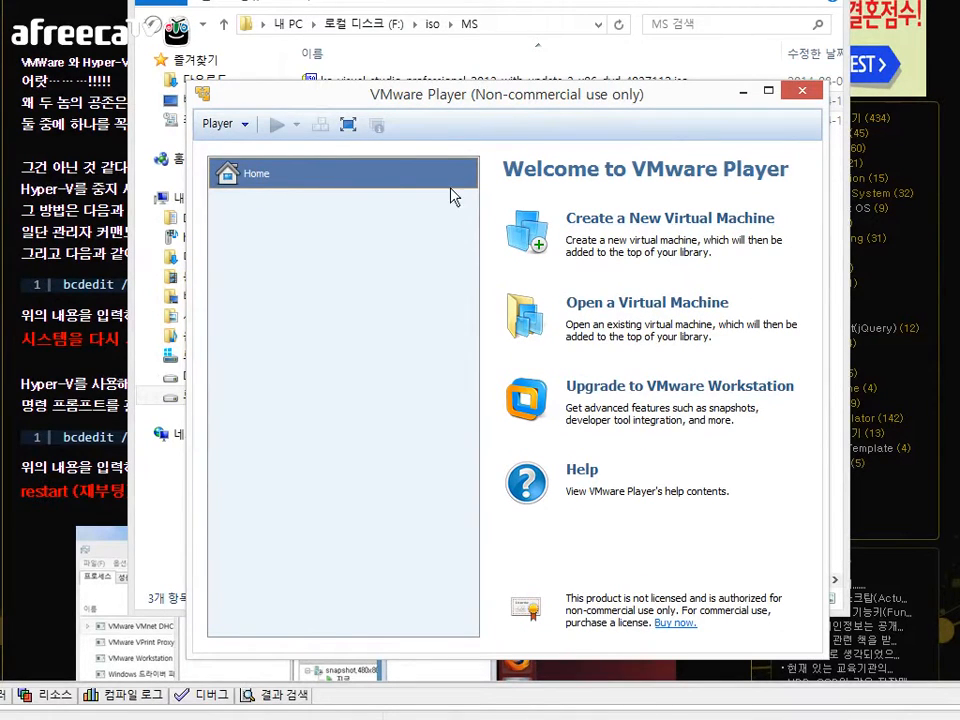
pyautogui.click(216, 123)
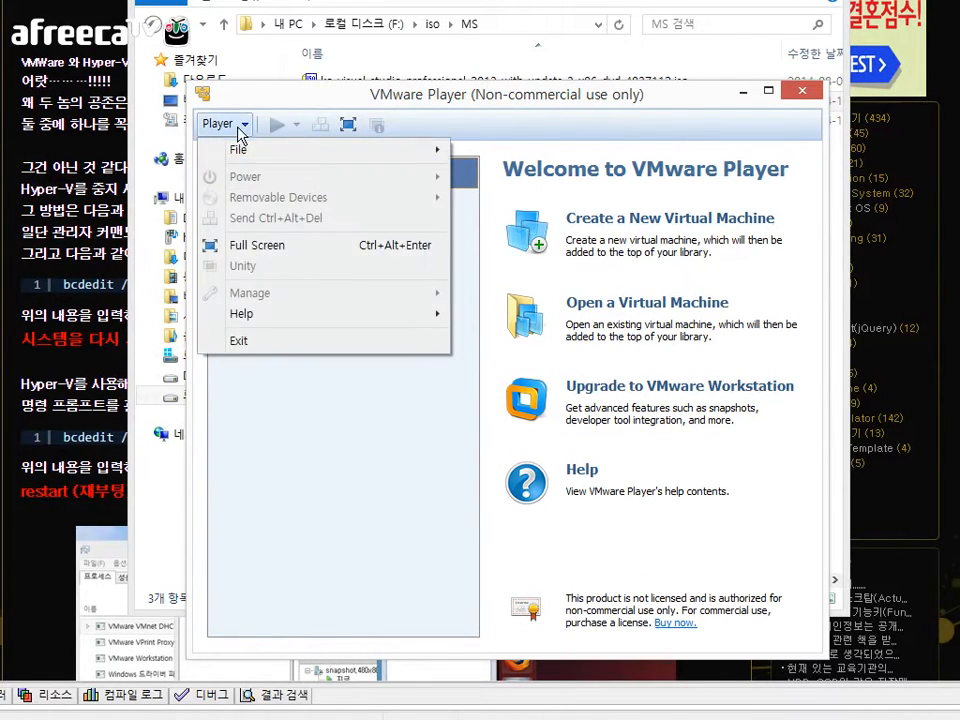
pyautogui.click(363, 488)
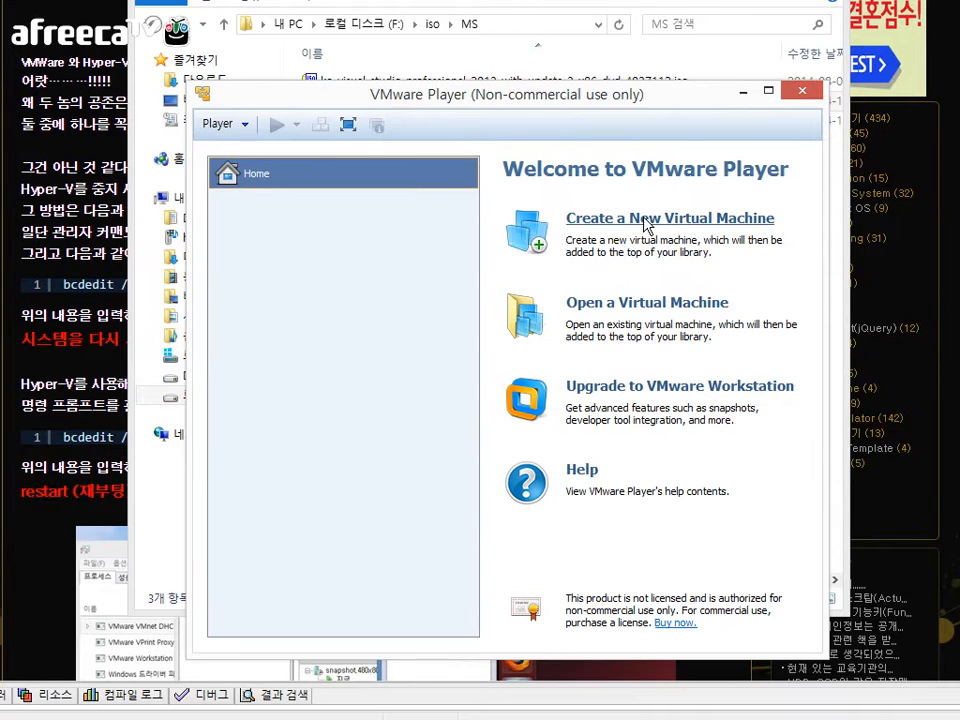
# Start creating a new virtual machine from a disc image, browsing to F:\iso\MS and showing the full ISO file names
pyautogui.click(645, 225)
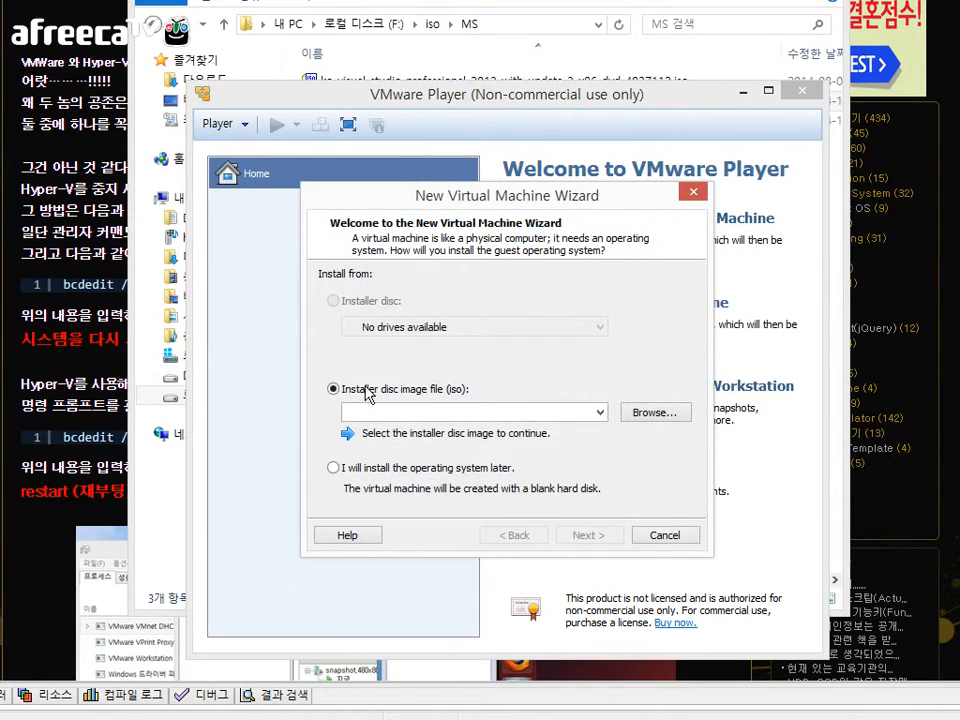
pyautogui.click(601, 416)
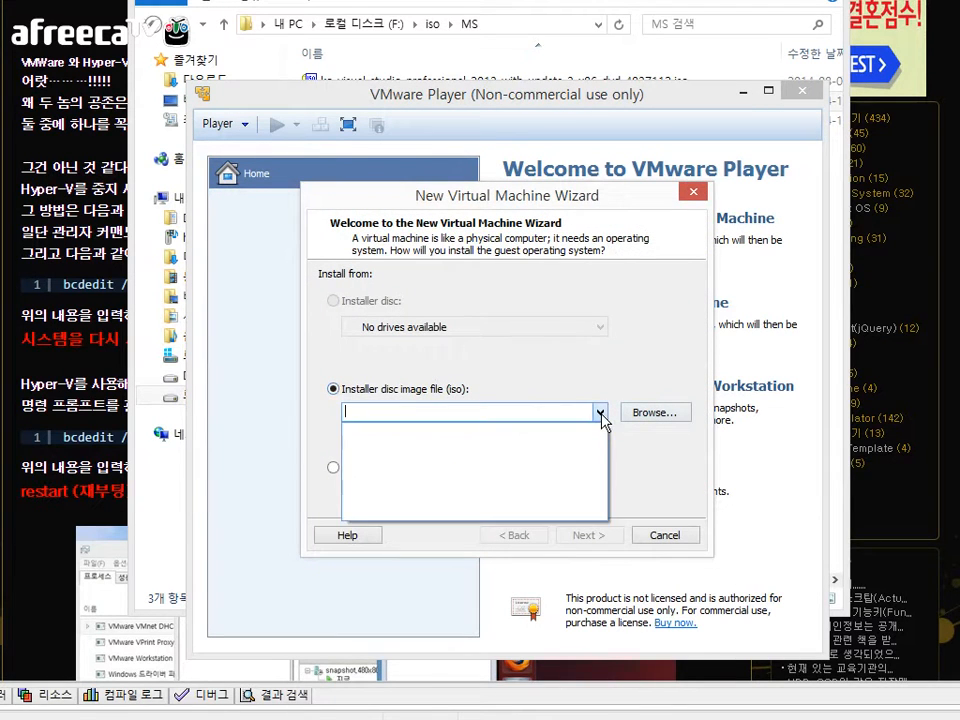
pyautogui.click(601, 416)
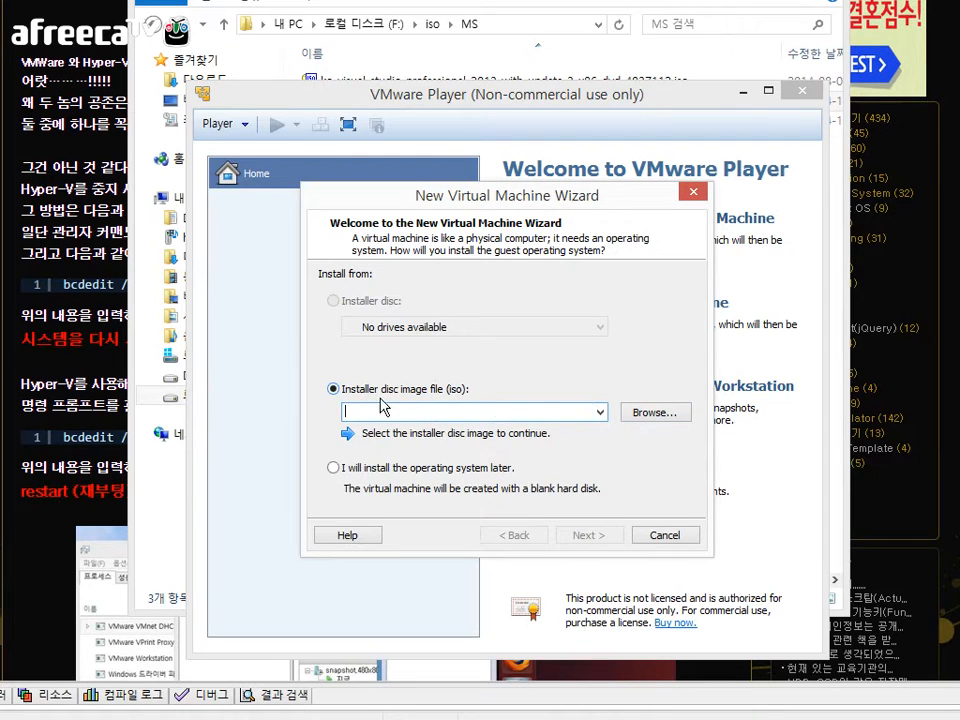
pyautogui.click(636, 412)
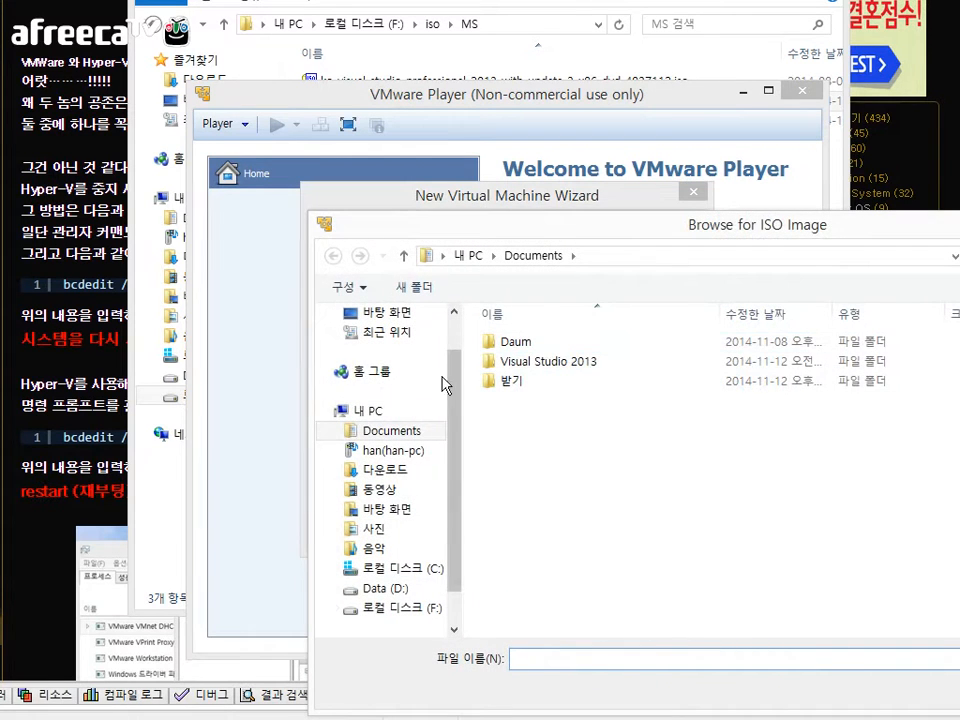
pyautogui.click(398, 607)
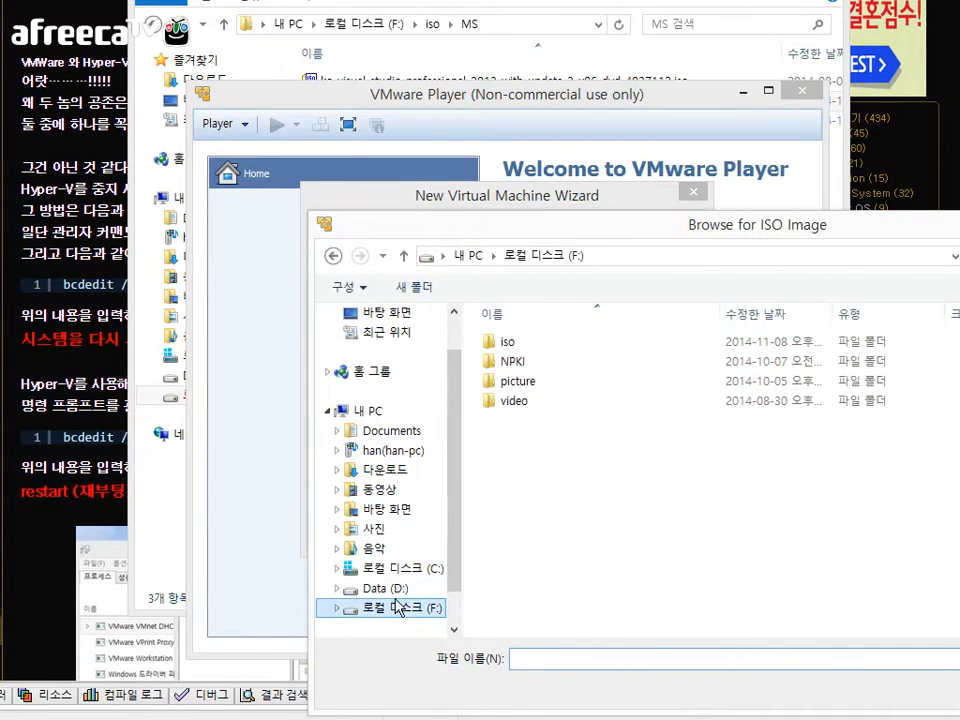
pyautogui.doubleClick(553, 343)
pyautogui.doubleClick(516, 343)
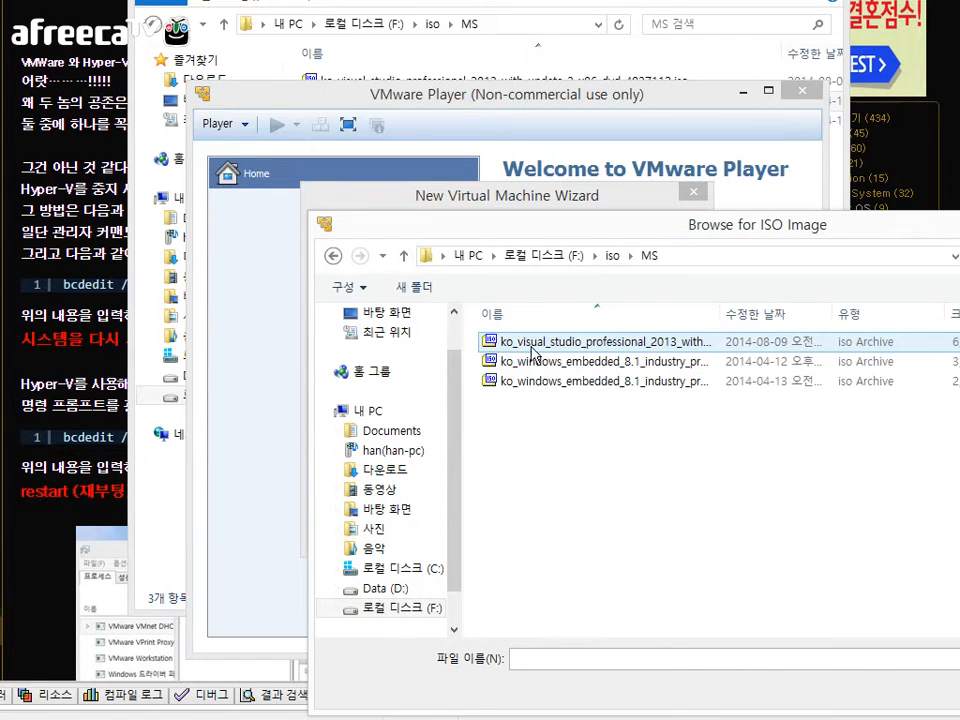
pyautogui.doubleClick(719, 314)
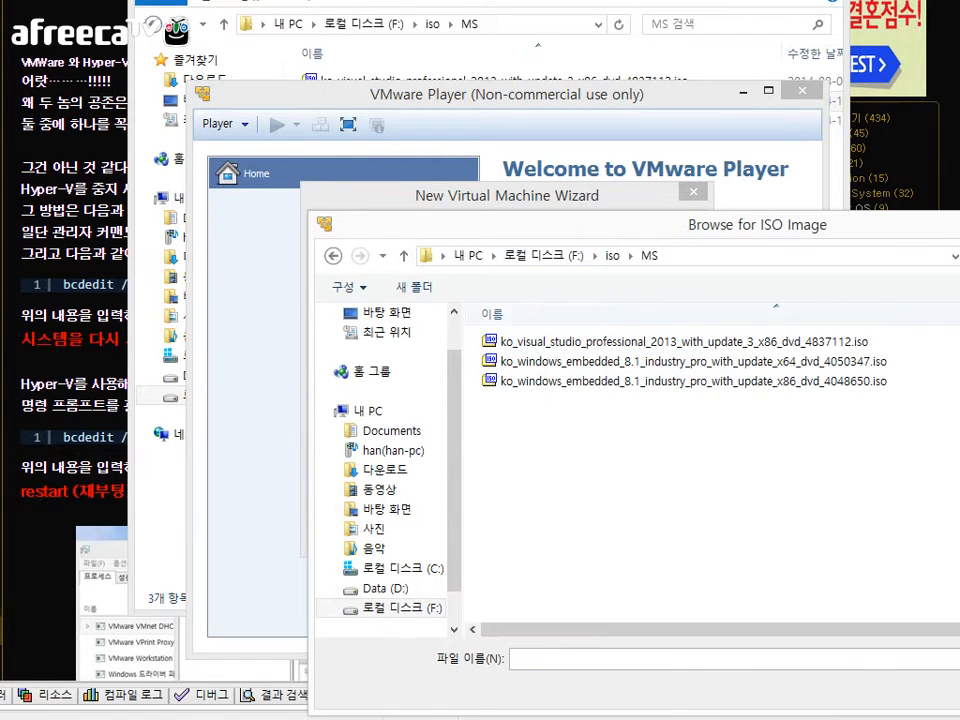
# Choose the x86 Windows Embedded 8.1 ISO as the installer disc image and proceed to the Easy Install information
pyautogui.click(742, 363)
pyautogui.moveTo(757, 228); pyautogui.dragTo(516, 86)
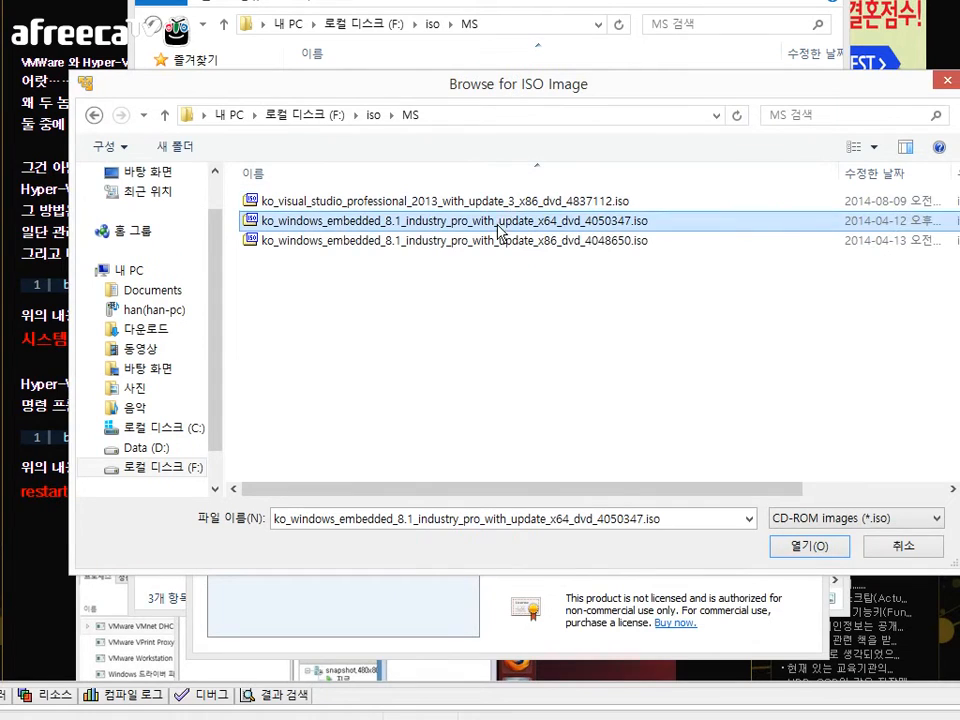
pyautogui.click(524, 244)
pyautogui.click(818, 553)
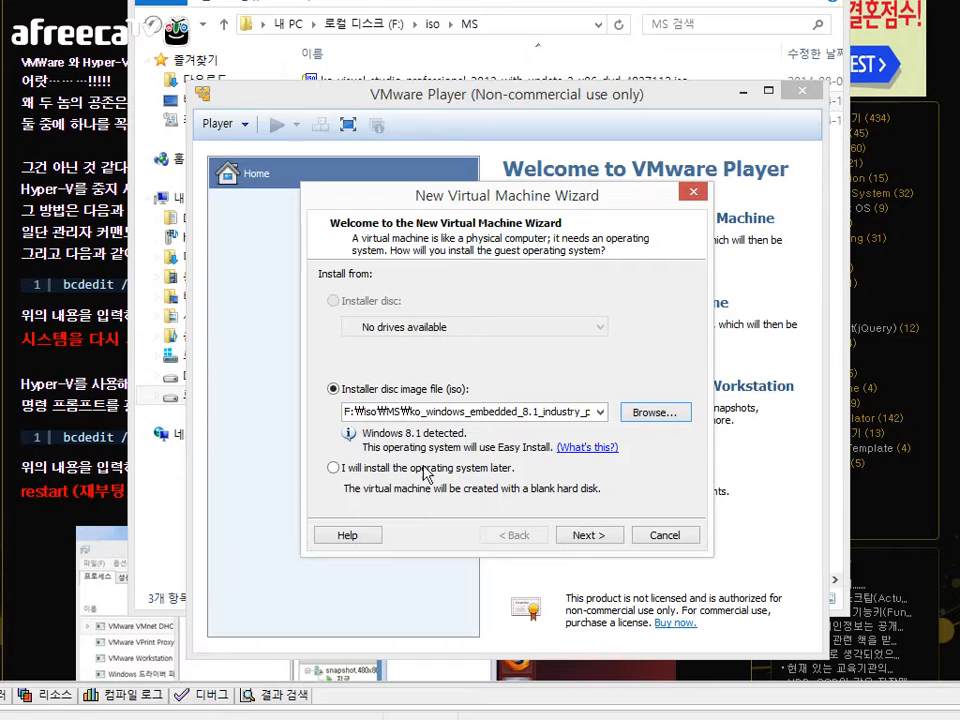
pyautogui.click(612, 537)
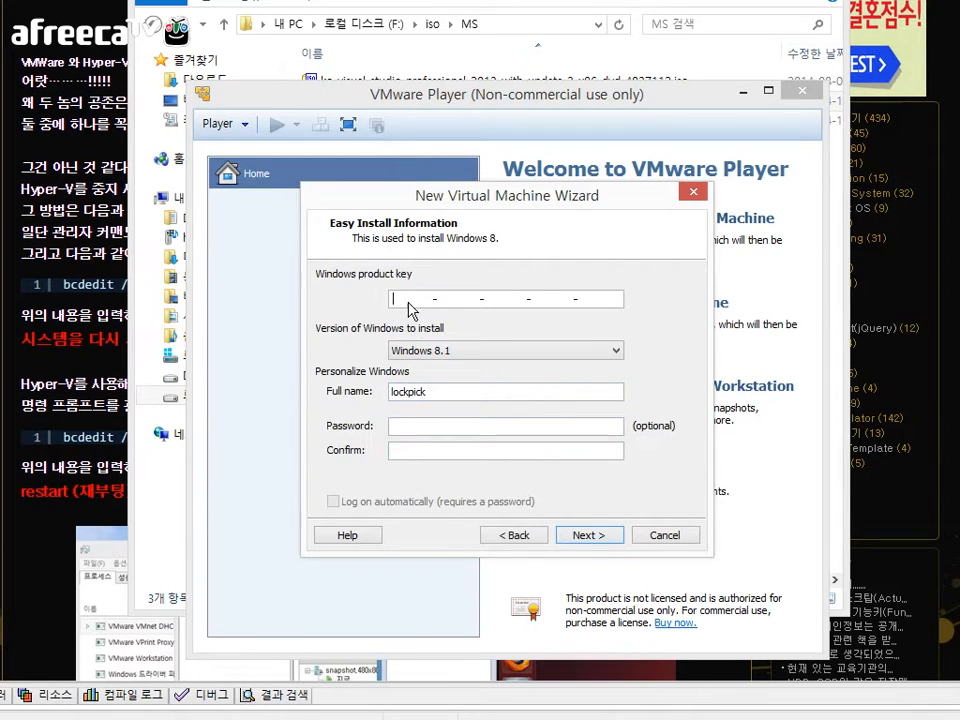
# Shift the wizard so its product key field is out of view and continue past the Easy Install information
pyautogui.moveTo(437, 197); pyautogui.dragTo(353, 238)
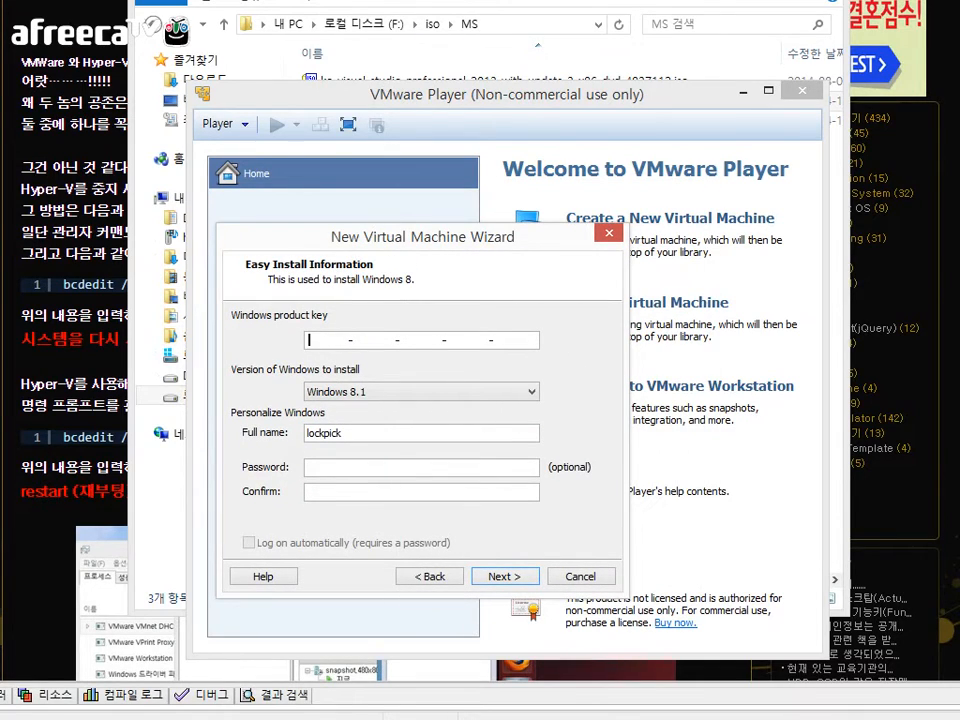
pyautogui.moveTo(342, 0); pyautogui.dragTo(776, 0)
pyautogui.moveTo(366, 175); pyautogui.dragTo(945, 245)
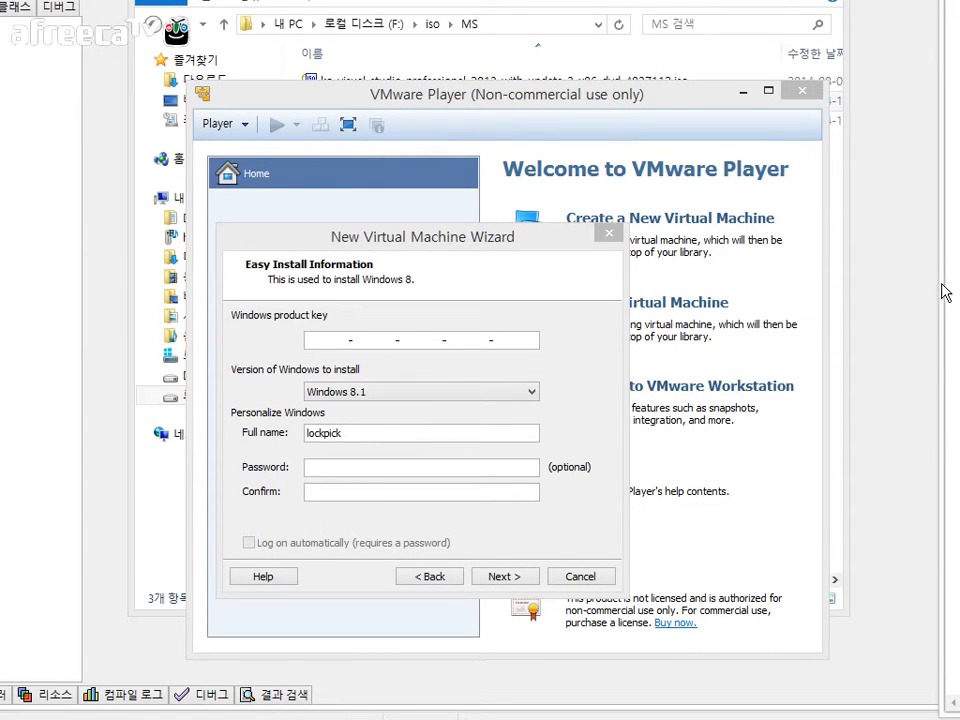
pyautogui.moveTo(948, 285); pyautogui.dragTo(289, 332)
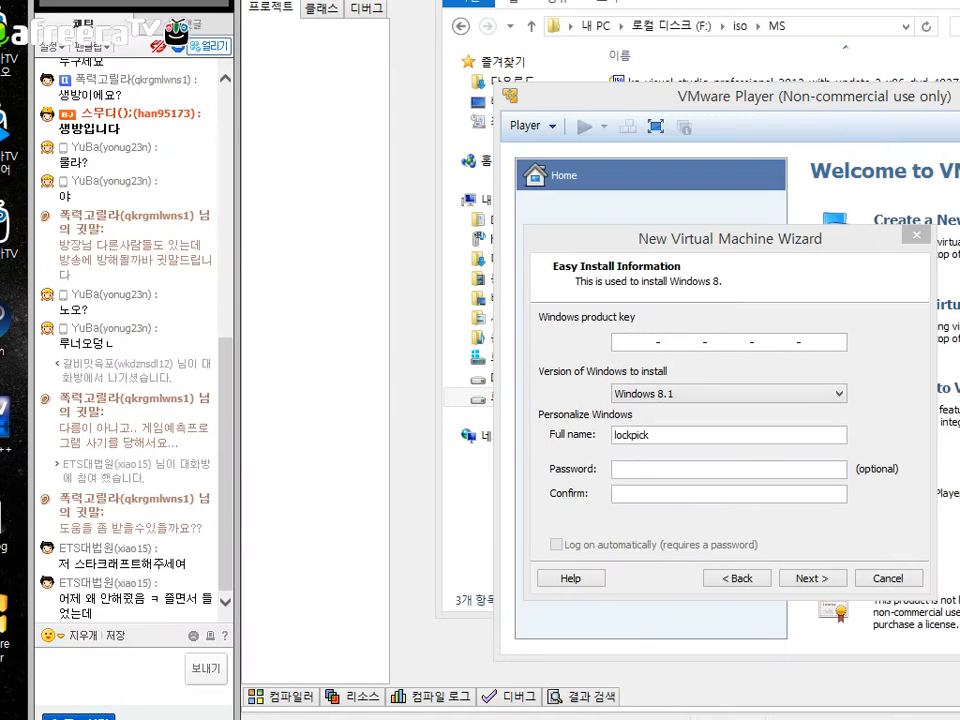
pyautogui.moveTo(850, 240); pyautogui.dragTo(816, 0)
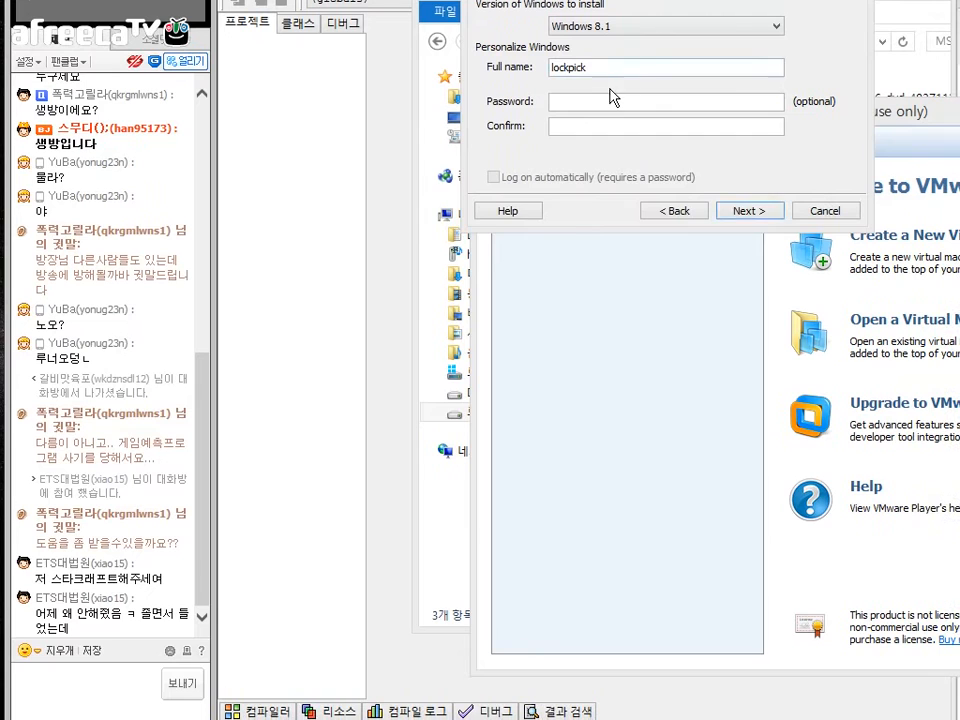
pyautogui.click(773, 218)
# Bring the wizard back into view and examine the proposed location path of the virtual machine
pyautogui.moveTo(655, 0); pyautogui.dragTo(592, 196)
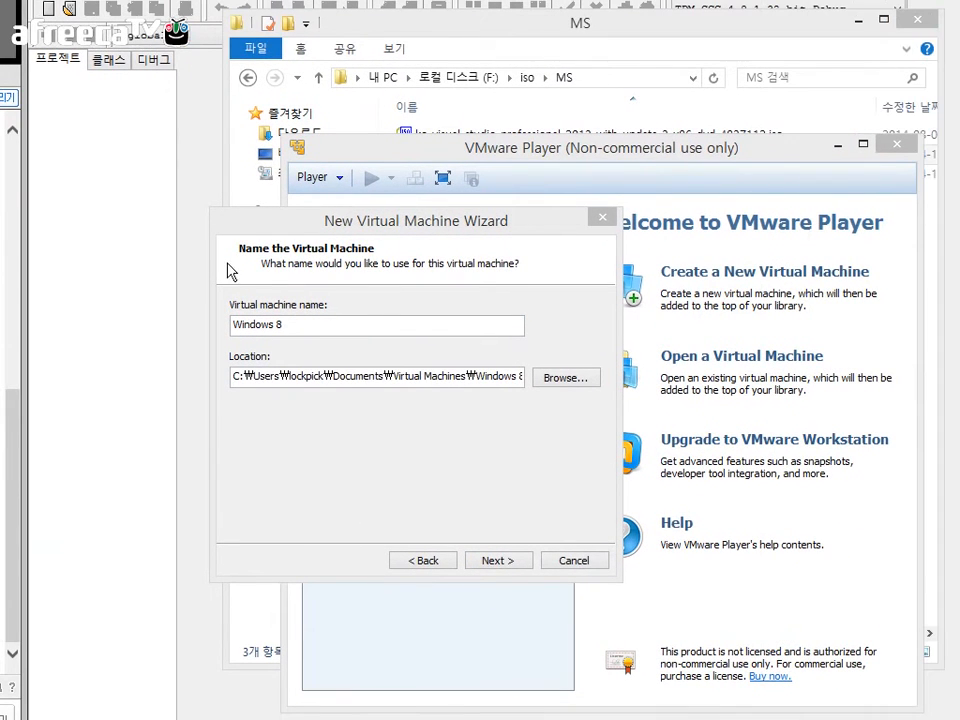
pyautogui.moveTo(437, 226); pyautogui.dragTo(514, 230)
pyautogui.click(443, 368)
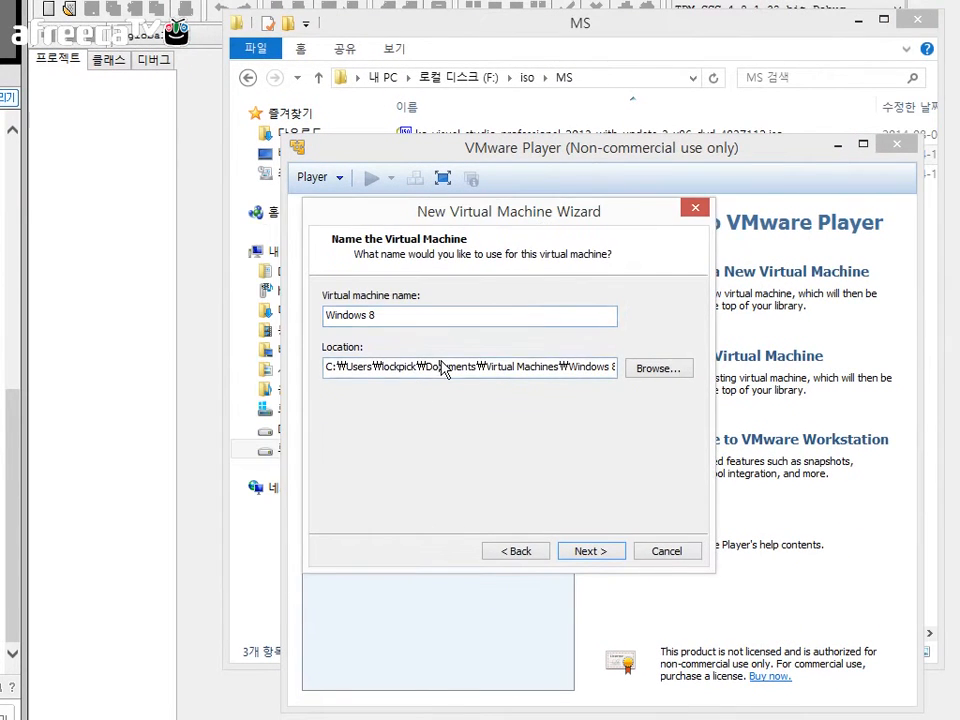
pyautogui.moveTo(368, 367); pyautogui.dragTo(313, 398)
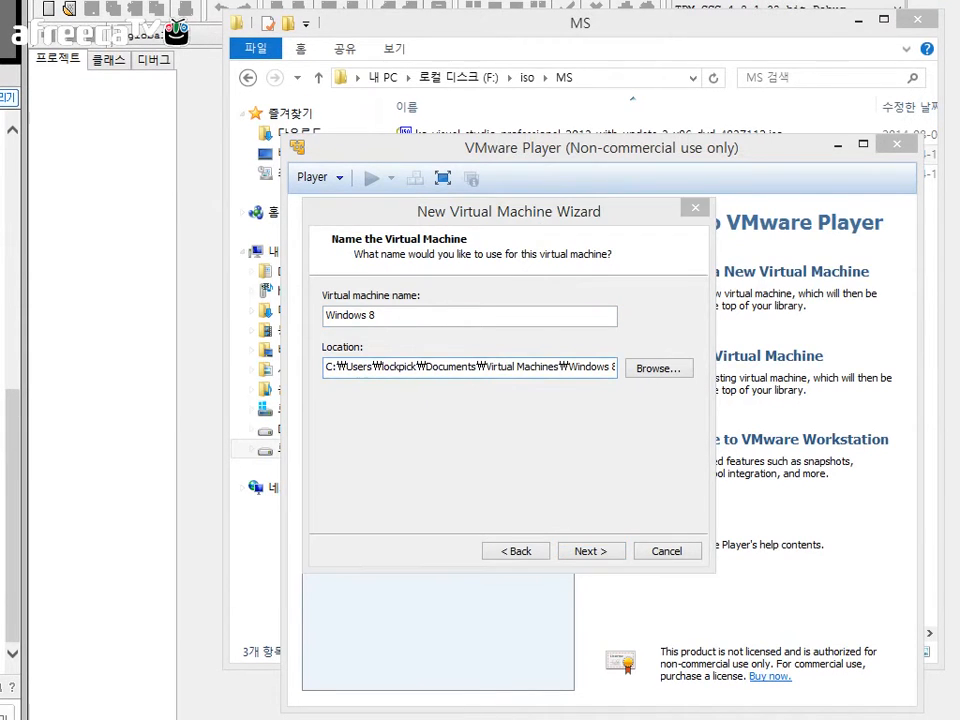
# Open a new File Explorer window, check the drives and create a new folder on Data (D:)
pyautogui.press('super+e')
pyautogui.moveTo(525, 46); pyautogui.dragTo(452, 57)
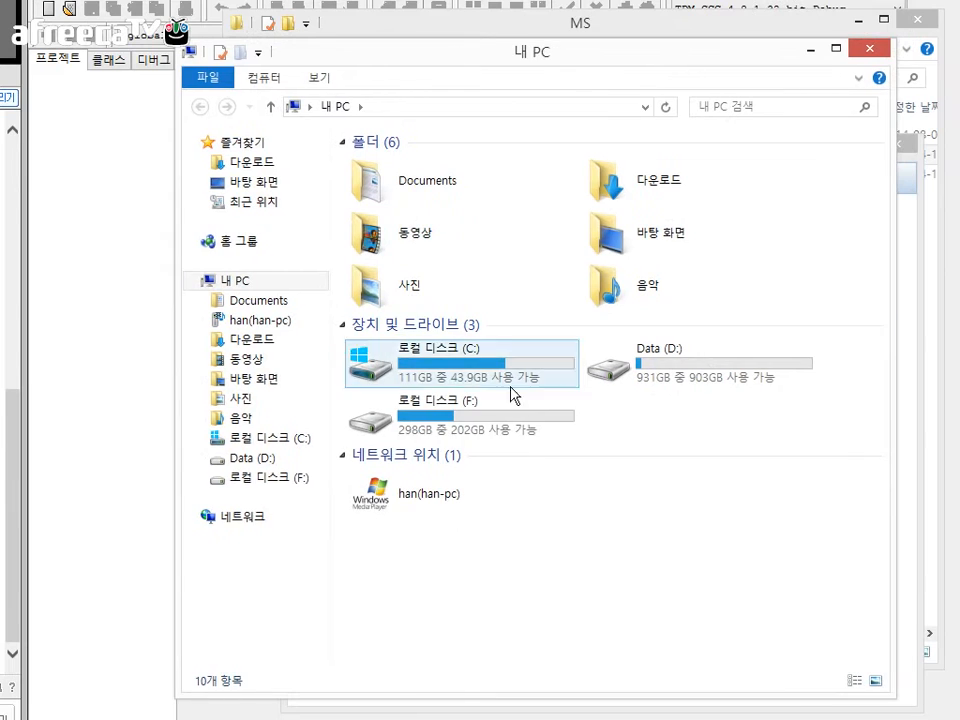
pyautogui.click(466, 347)
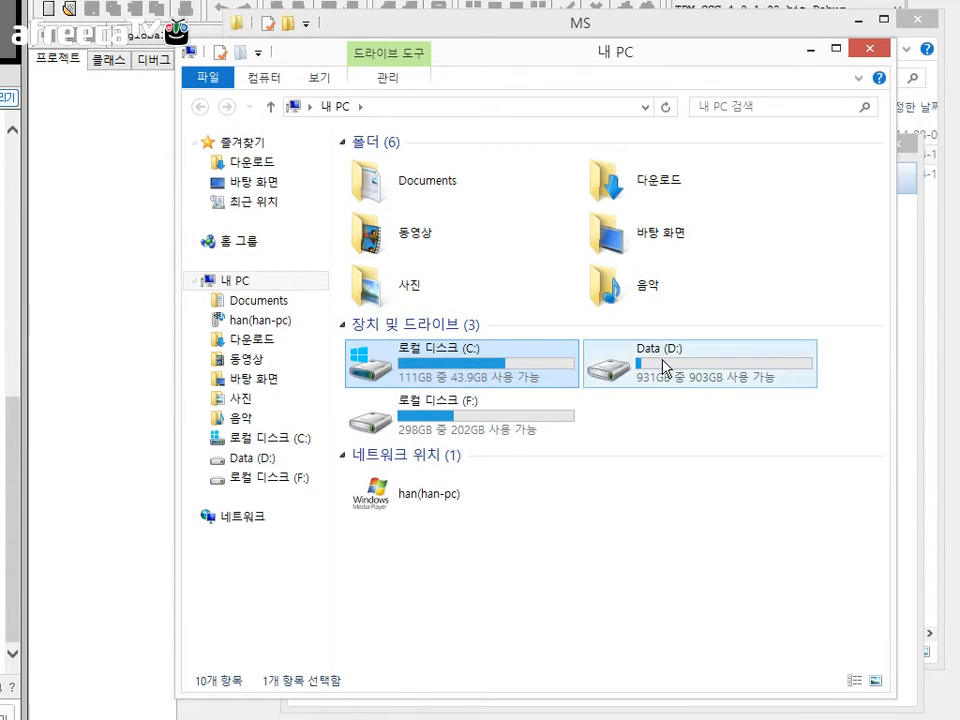
pyautogui.doubleClick(665, 368)
pyautogui.rightClick(420, 264)
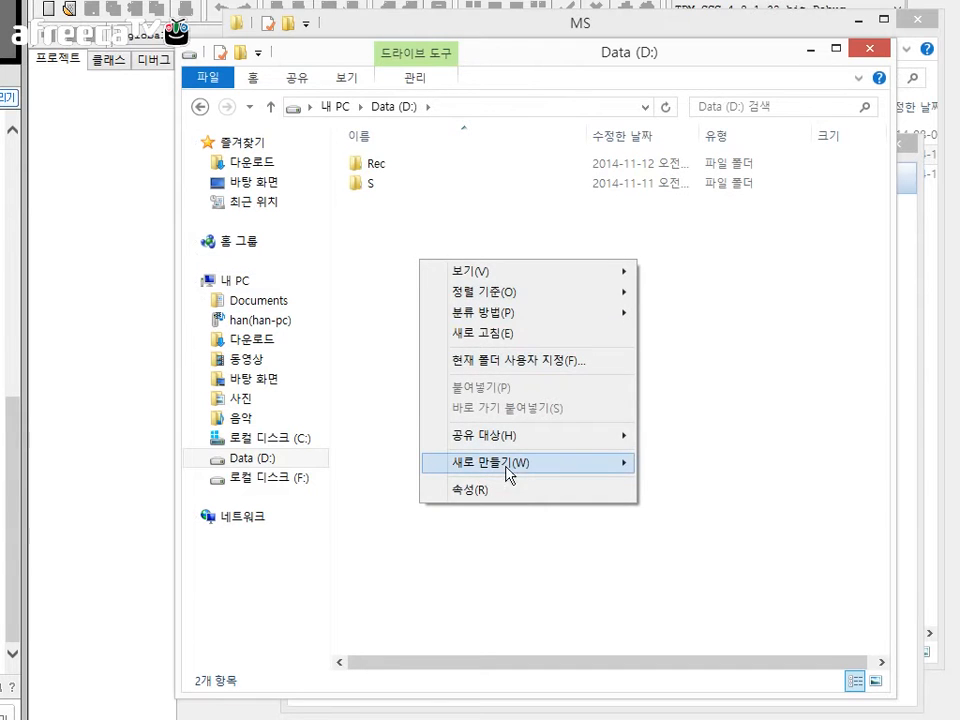
pyautogui.moveTo(508, 473)
pyautogui.click(665, 461)
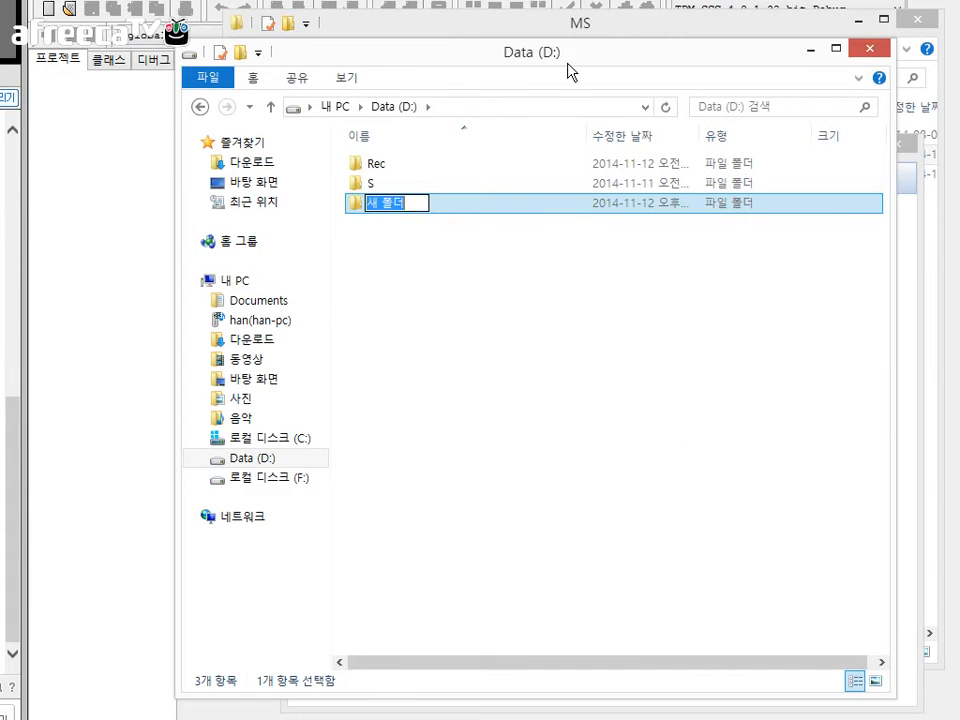
# Name the new folder on Data (D:) Virtual Machines, copying the name from the wizard's location path
pyautogui.moveTo(575, 55); pyautogui.dragTo(469, 634)
pyautogui.click(515, 370)
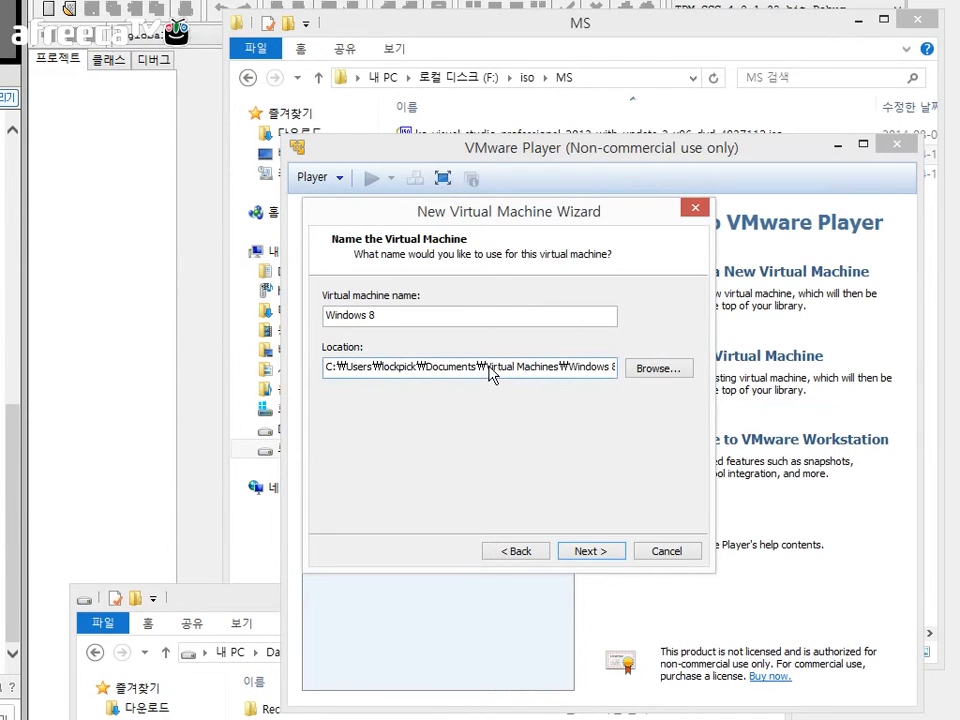
pyautogui.moveTo(515, 378); pyautogui.dragTo(564, 386)
pyautogui.hotkey('ctrl', 'c')
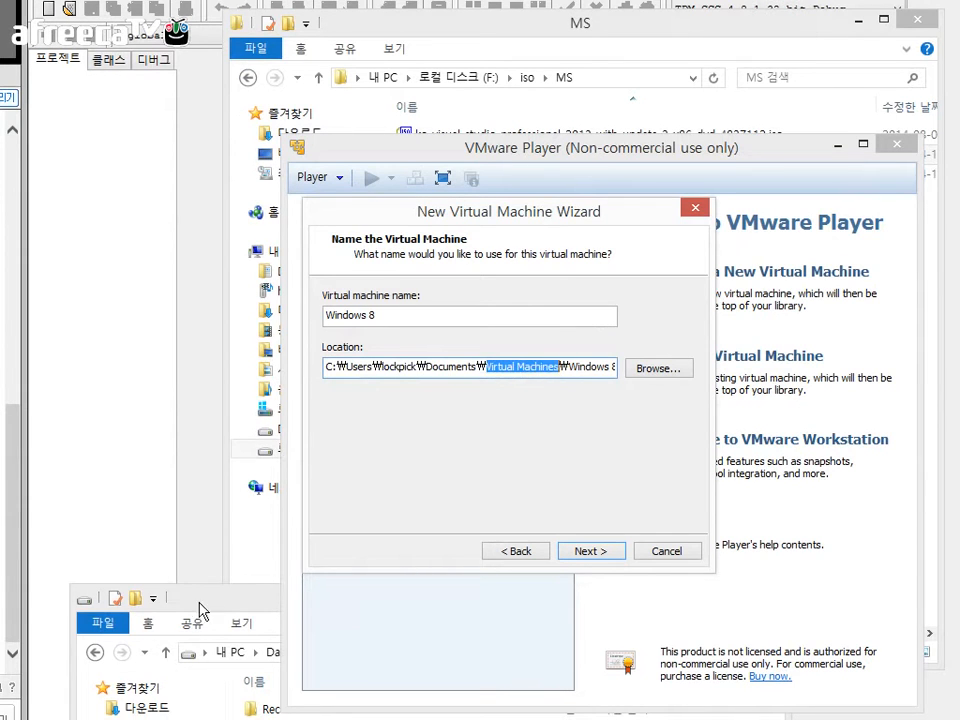
pyautogui.moveTo(199, 609); pyautogui.dragTo(318, 220)
pyautogui.click(383, 375)
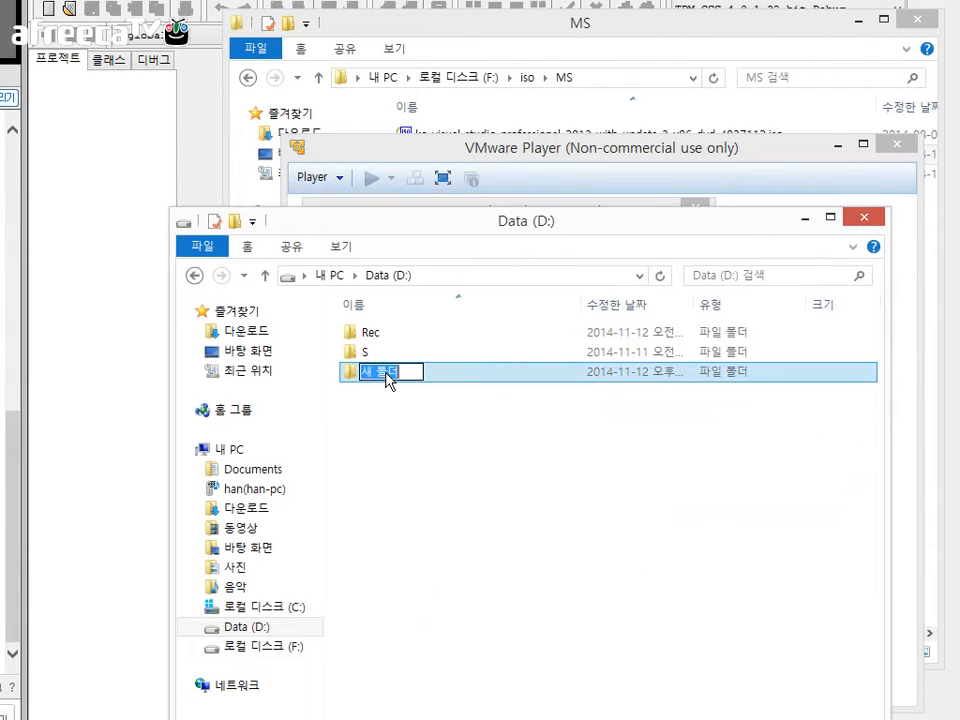
pyautogui.hotkey('ctrl', 'v')
pyautogui.click(455, 493)
# Copy the folder name Windows 8 from the end of the wizard's location path
pyautogui.click(570, 148)
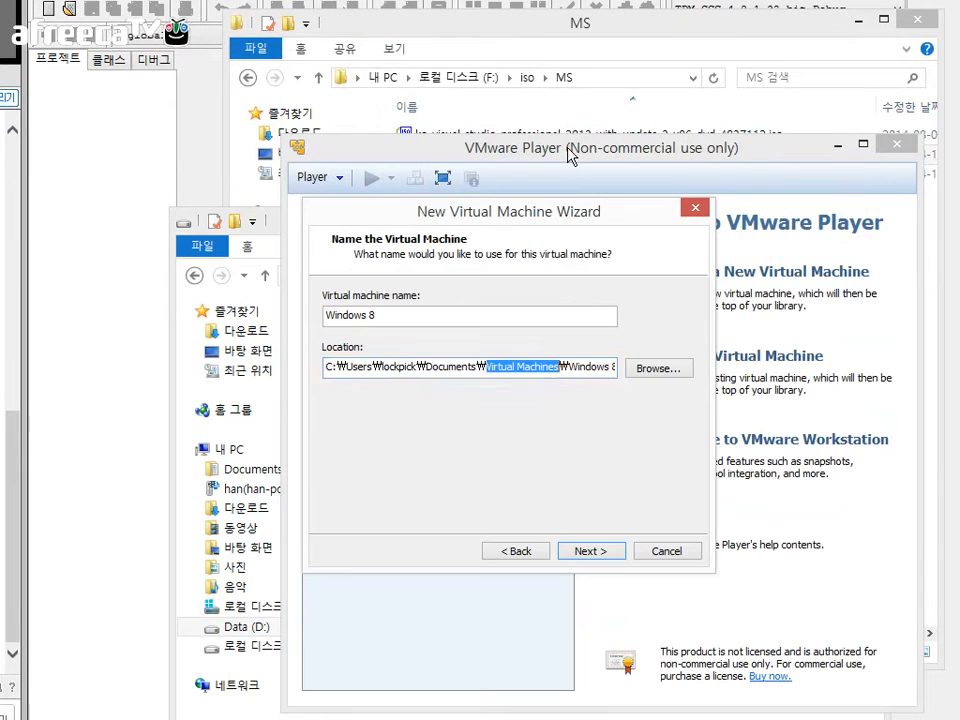
pyautogui.click(525, 368)
pyautogui.moveTo(486, 368); pyautogui.dragTo(650, 390)
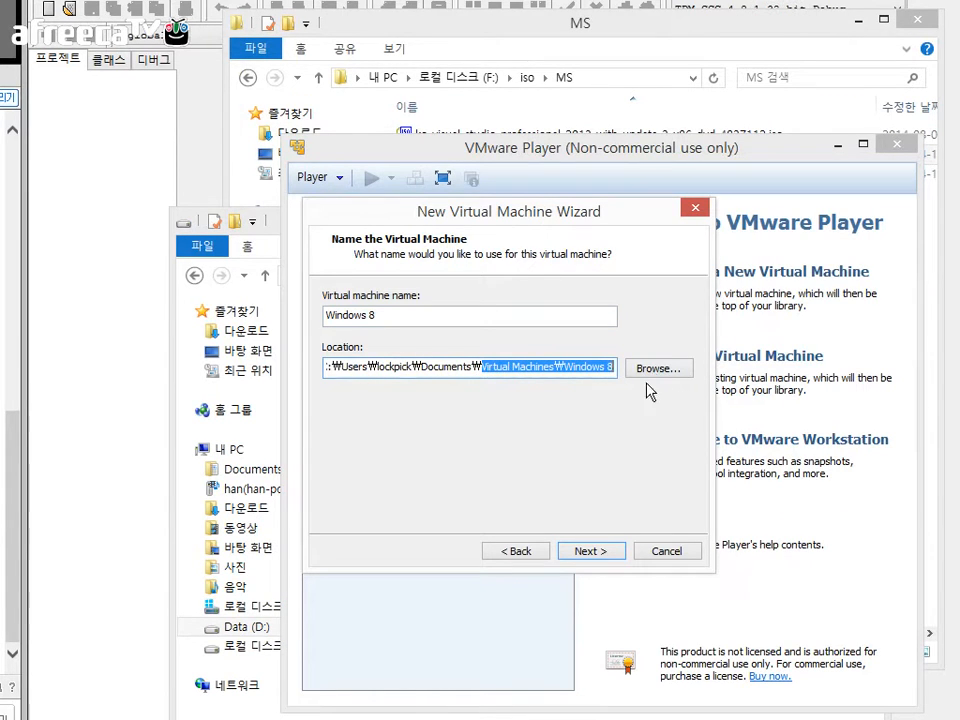
pyautogui.click(559, 369)
pyautogui.moveTo(481, 367); pyautogui.dragTo(560, 366)
pyautogui.click(566, 370)
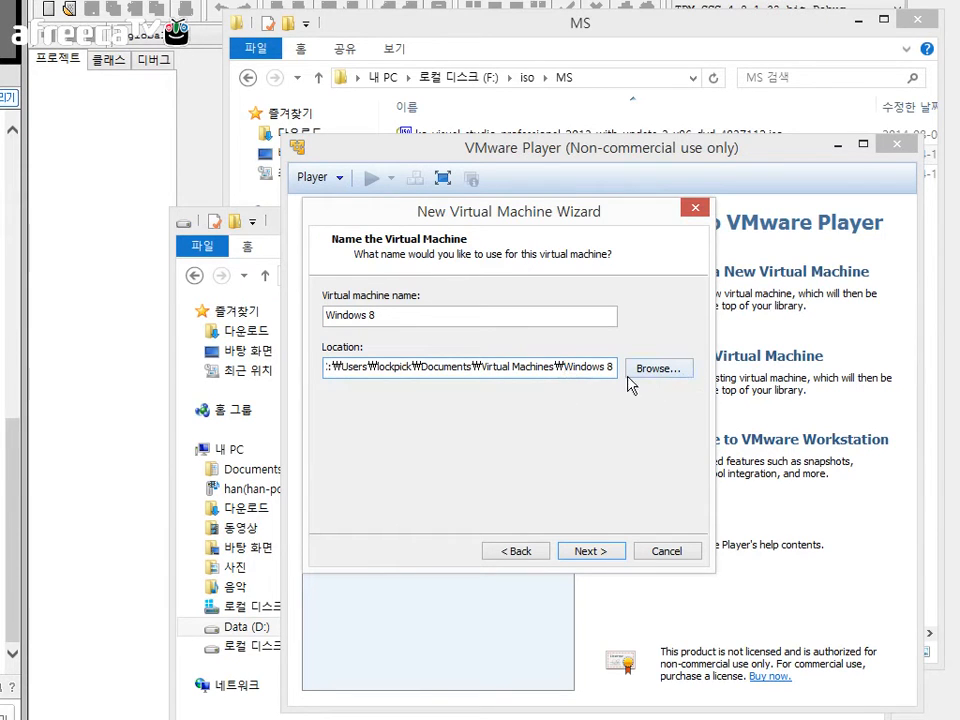
pyautogui.moveTo(565, 367); pyautogui.dragTo(622, 367)
pyautogui.hotkey('ctrl', 'c')
# Create a folder named Windows 8 inside the Virtual Machines folder on Data (D:), using the copied name
pyautogui.click(498, 718)
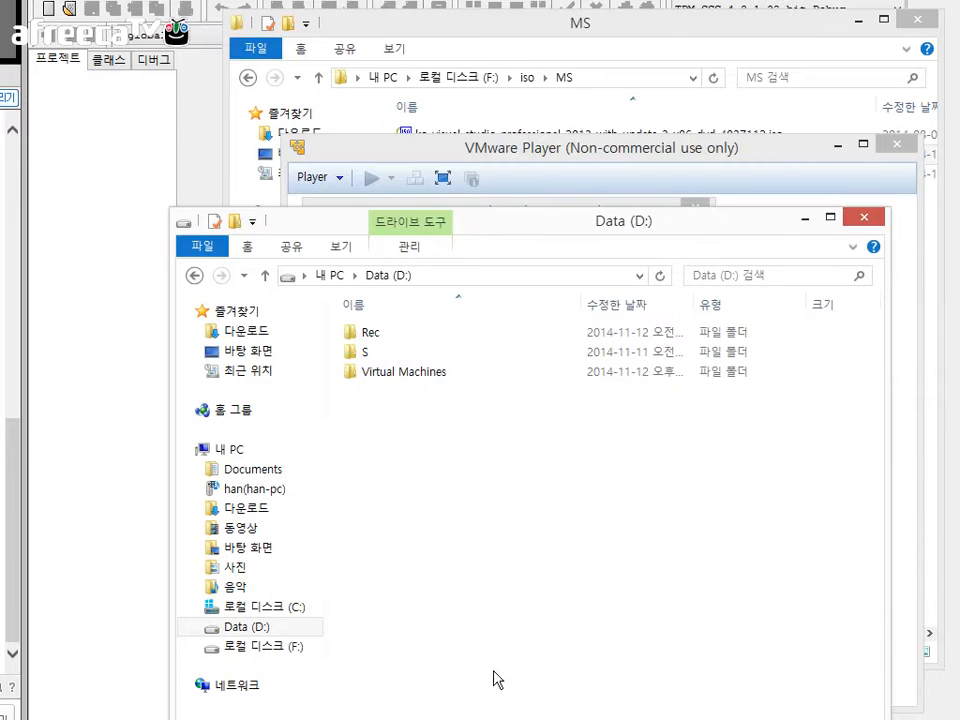
pyautogui.click(466, 376)
pyautogui.doubleClick(466, 376)
pyautogui.rightClick(414, 414)
pyautogui.moveTo(489, 628)
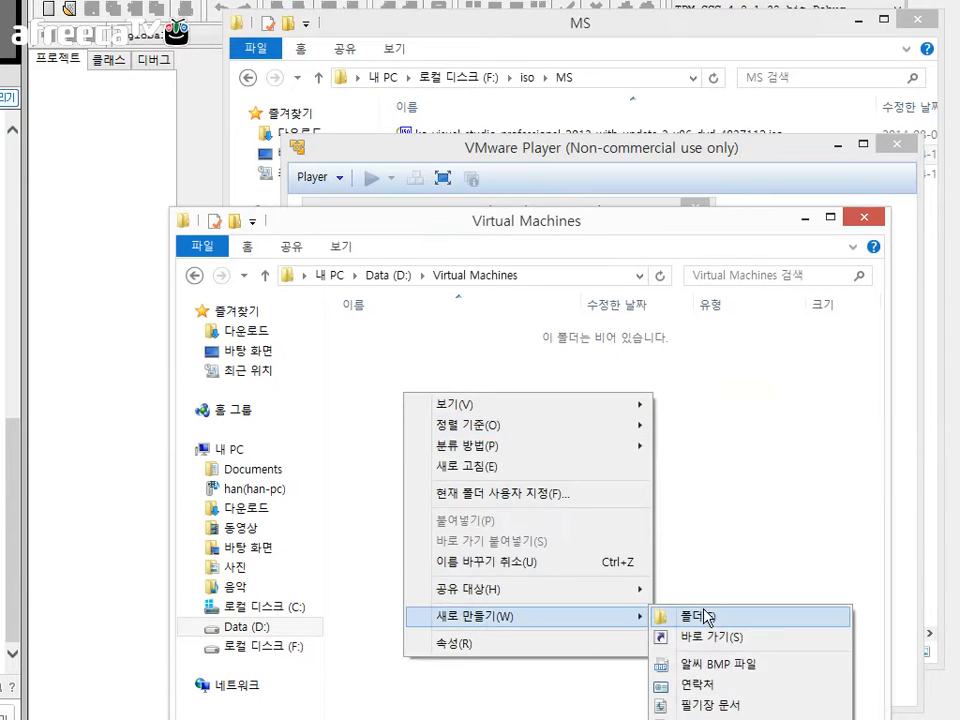
pyautogui.click(709, 553)
pyautogui.hotkey('ctrl', 'v')
pyautogui.press('Return')
# Switch back to the wizard, set the location to the Windows 8 folder under Virtual Machines on D:, and continue to the disk capacity settings
pyautogui.click(629, 153)
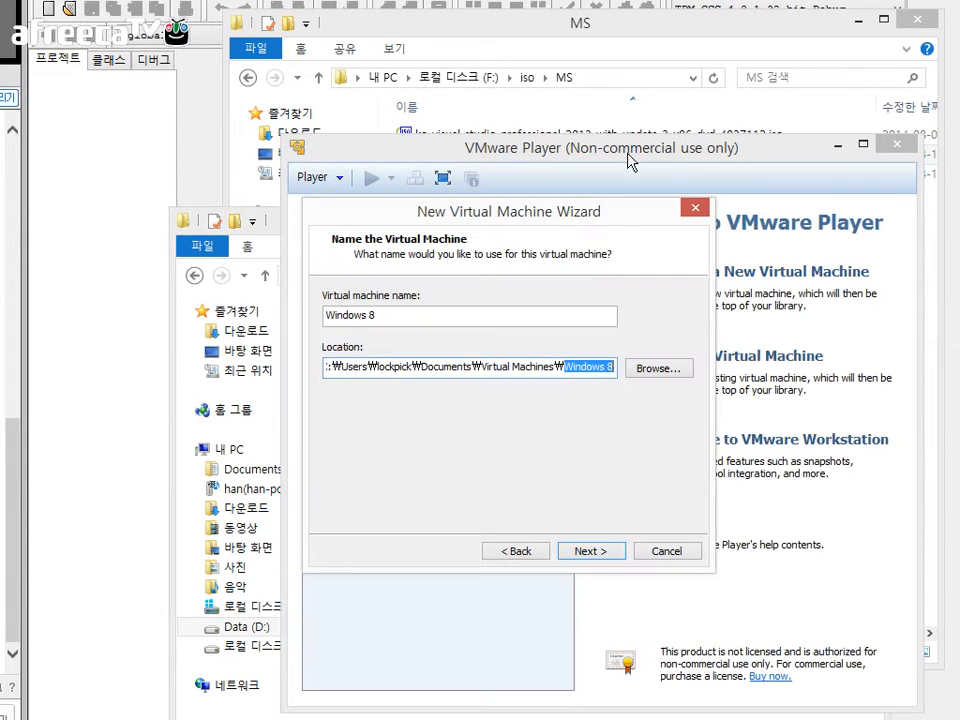
pyautogui.click(653, 368)
pyautogui.click(790, 326)
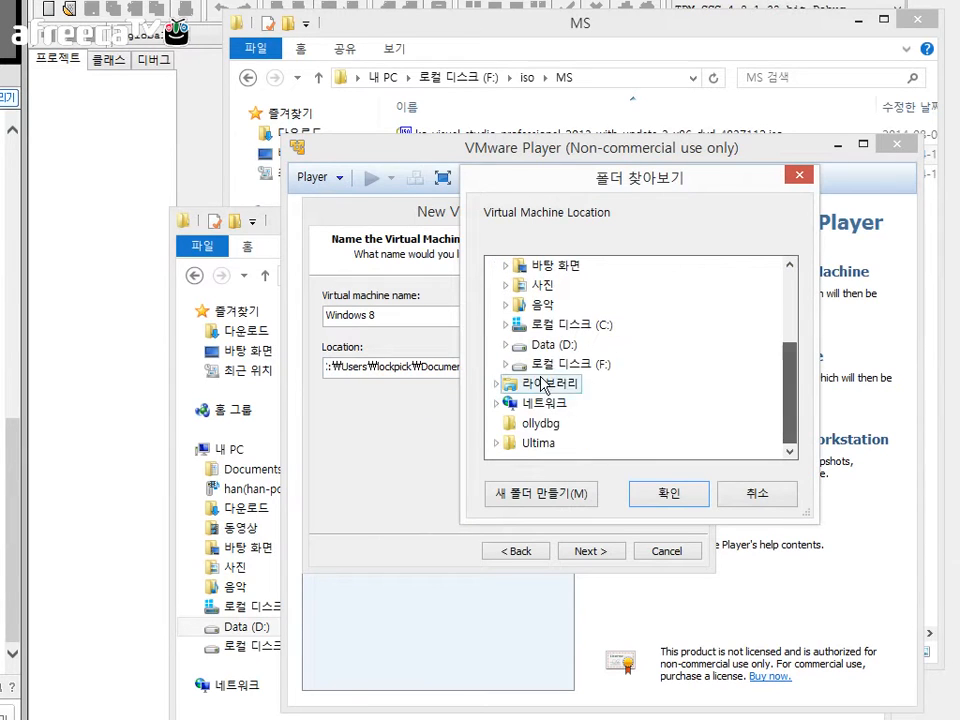
pyautogui.click(506, 344)
pyautogui.click(516, 404)
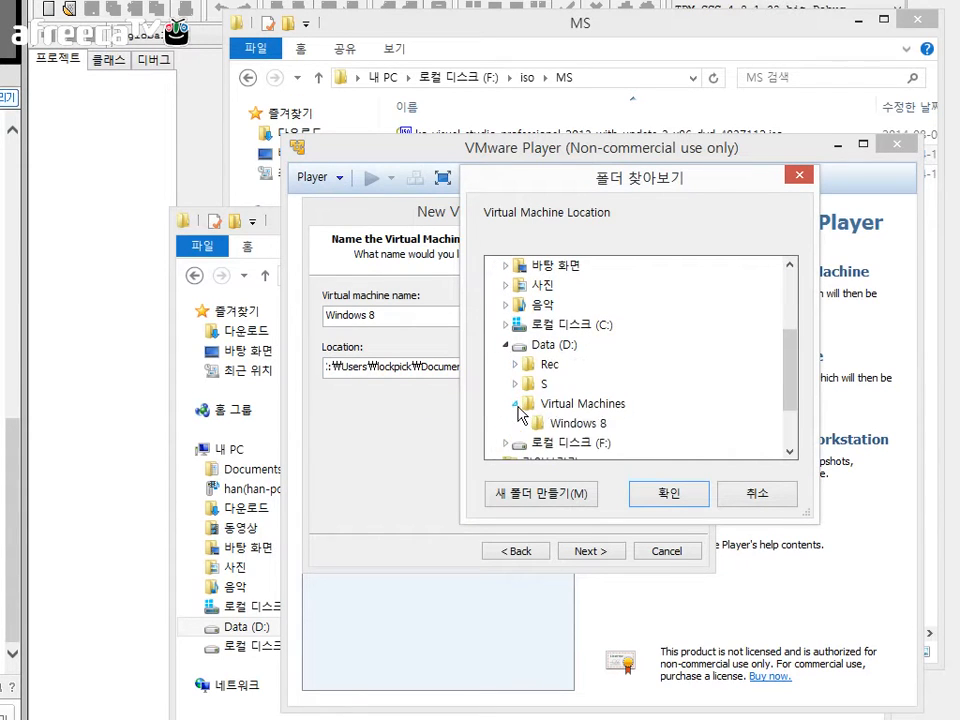
pyautogui.click(578, 423)
pyautogui.click(669, 492)
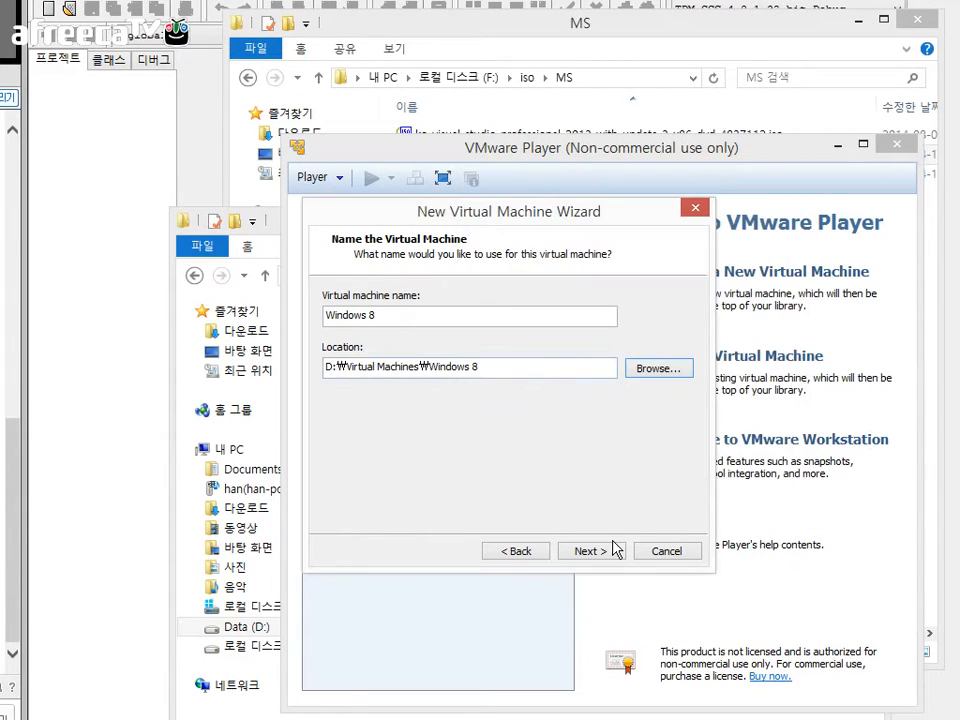
pyautogui.click(589, 551)
# Accept the 60 GB maximum disk size split into multiple files, and open the new Windows 8 folder in File Explorer
pyautogui.moveTo(474, 337); pyautogui.dragTo(514, 345)
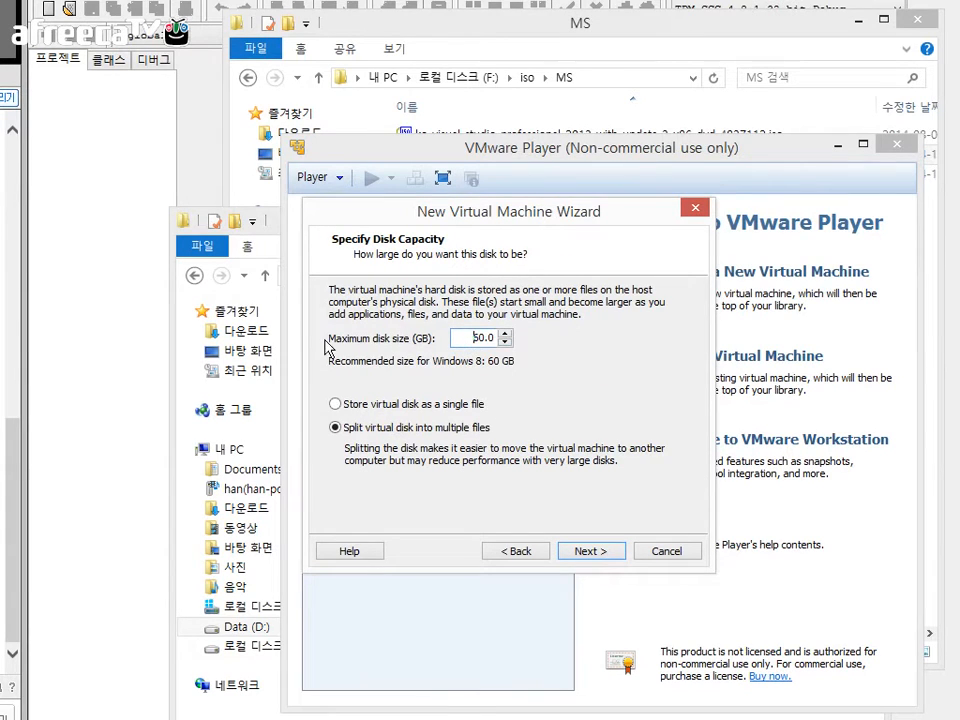
pyautogui.moveTo(477, 340); pyautogui.dragTo(524, 345)
pyautogui.hotkey('alt', 'Tab')
pyautogui.doubleClick(362, 334)
pyautogui.click(597, 157)
pyautogui.hotkey('alt', 'Tab')
pyautogui.click(709, 148)
pyautogui.click(567, 548)
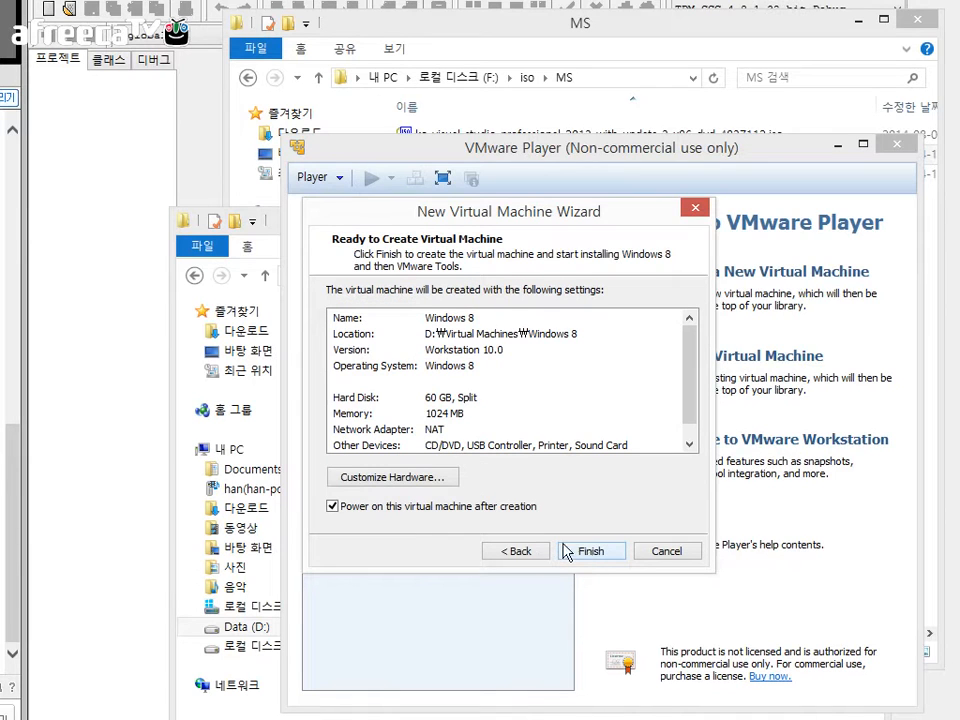
# Dismiss the unrelated message dialog and finish the wizard to create the virtual machine, powering it on after creation
pyautogui.click(591, 551)
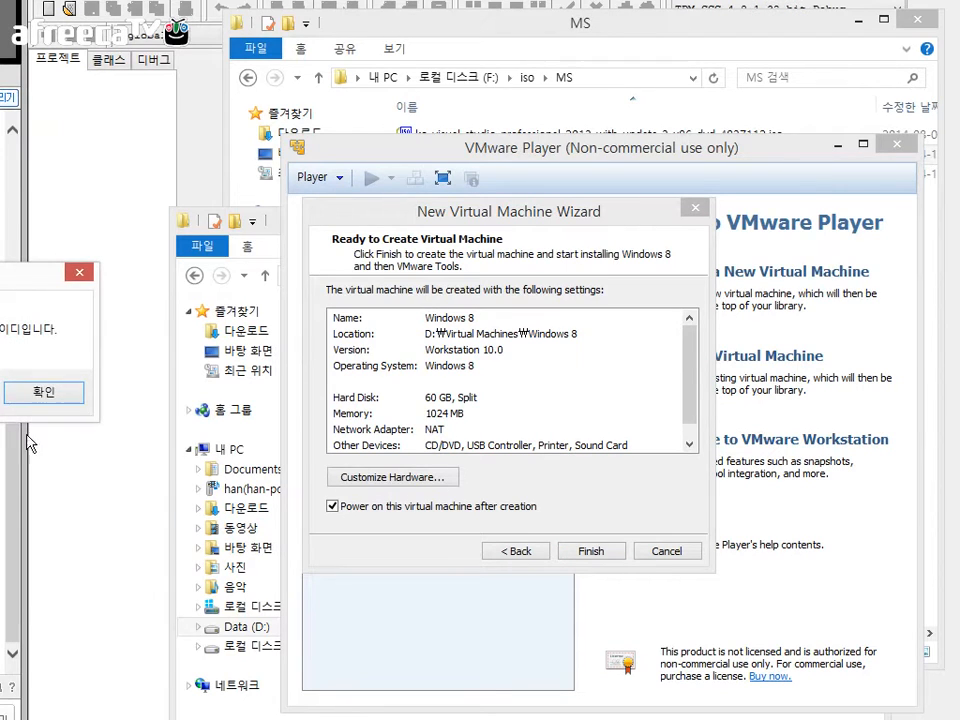
pyautogui.click(52, 398)
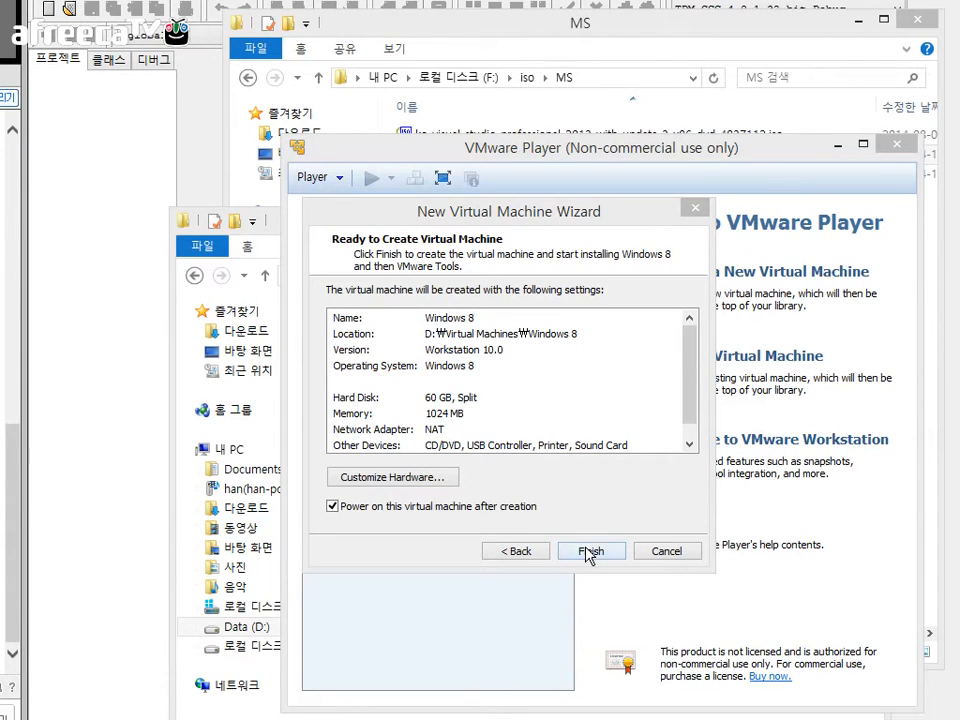
pyautogui.click(591, 550)
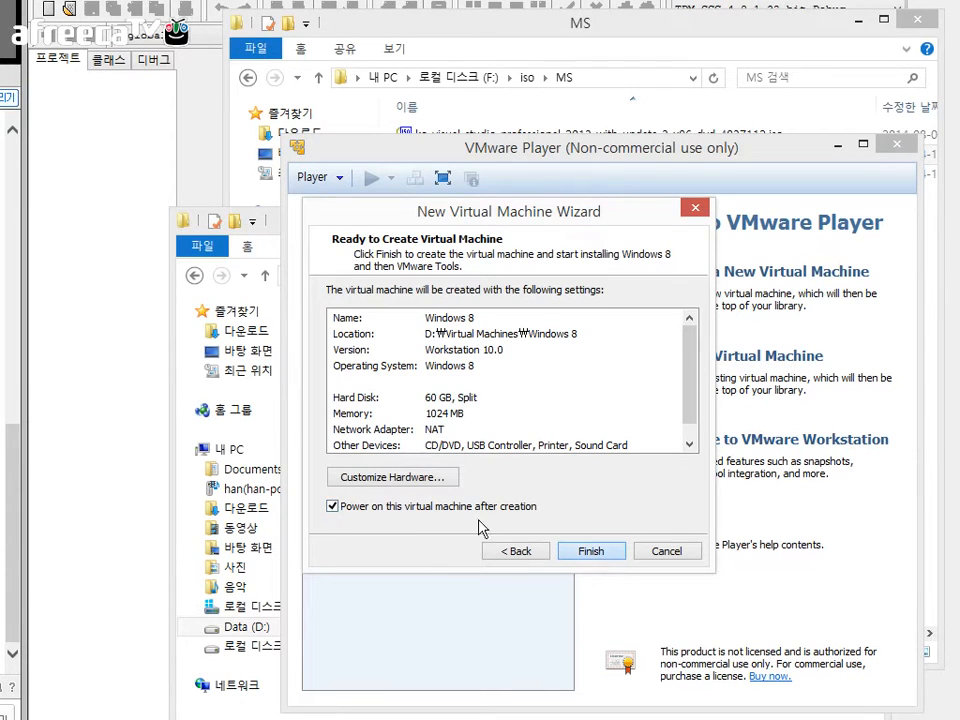
pyautogui.click(601, 556)
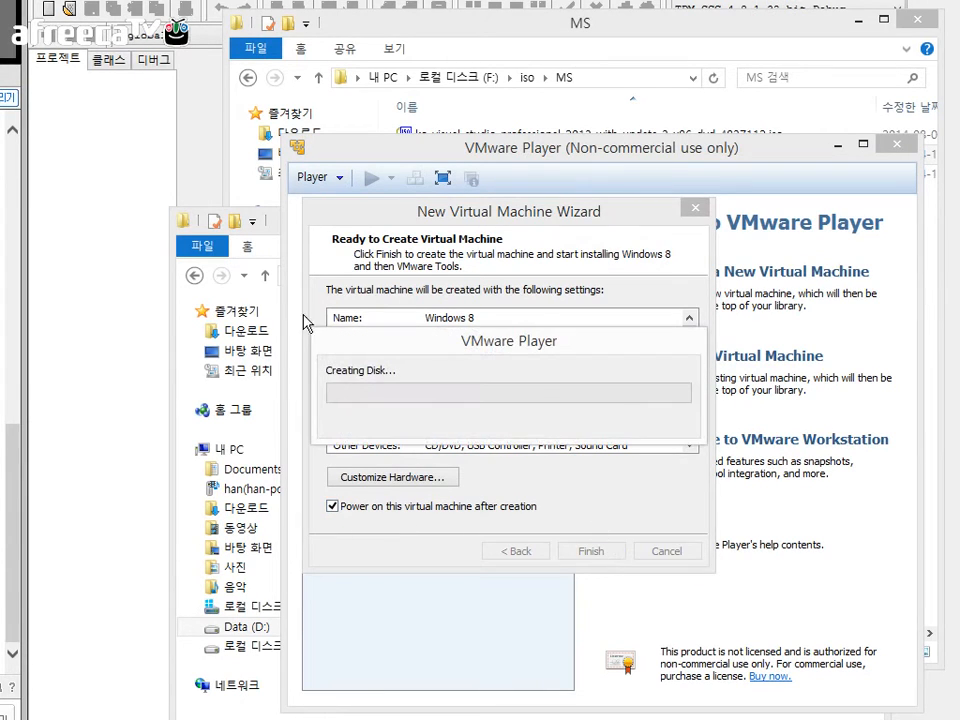
# Examine the virtual disk and configuration files generated in the Windows 8 folder, and return to VMware Player
pyautogui.click(277, 226)
pyautogui.moveTo(316, 222); pyautogui.dragTo(300, 57)
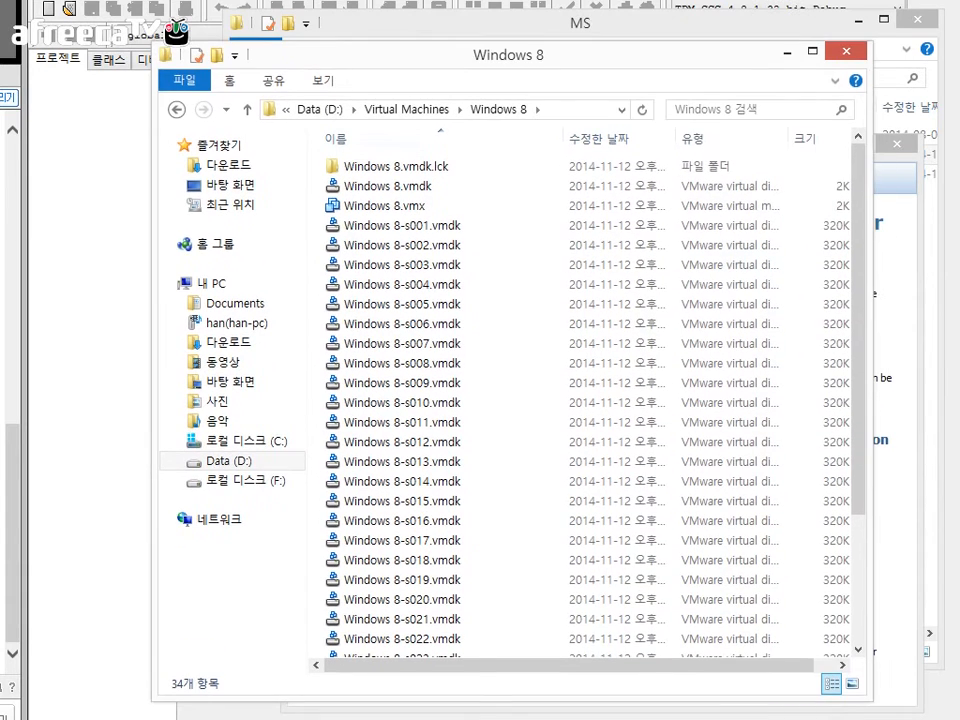
pyautogui.moveTo(826, 666); pyautogui.dragTo(696, 636)
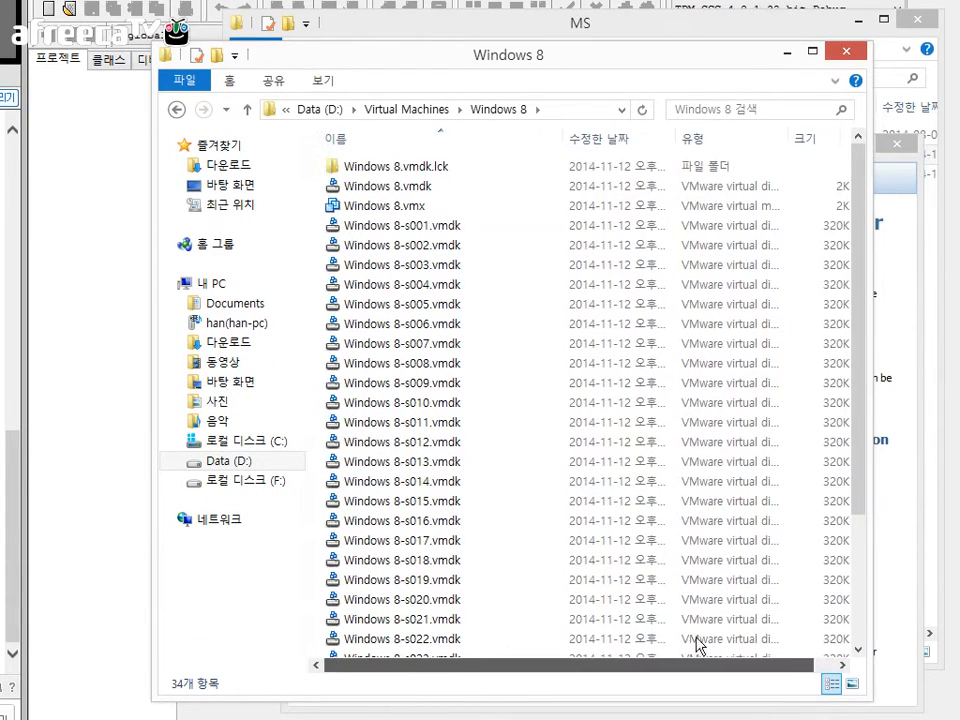
pyautogui.click(406, 207)
pyautogui.click(440, 190)
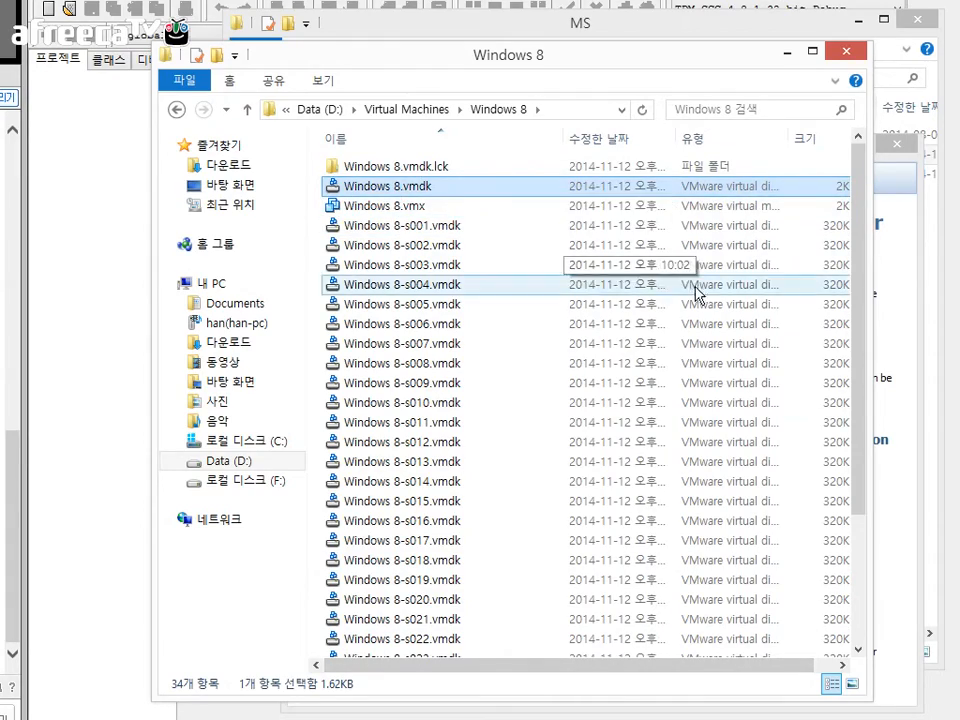
pyautogui.moveTo(688, 64); pyautogui.dragTo(674, 106)
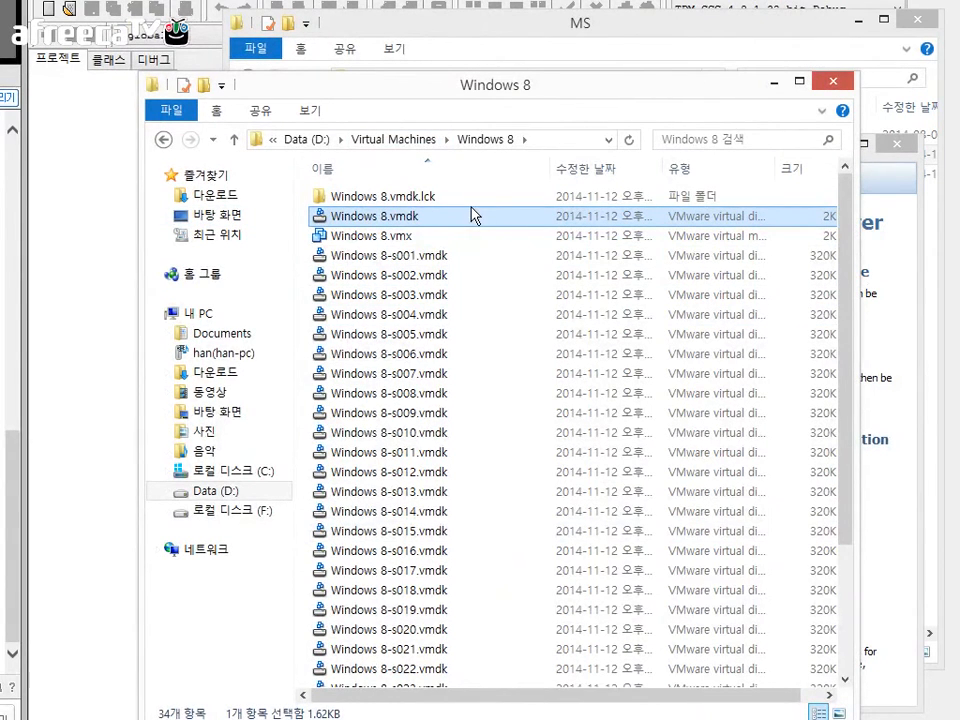
pyautogui.click(418, 253)
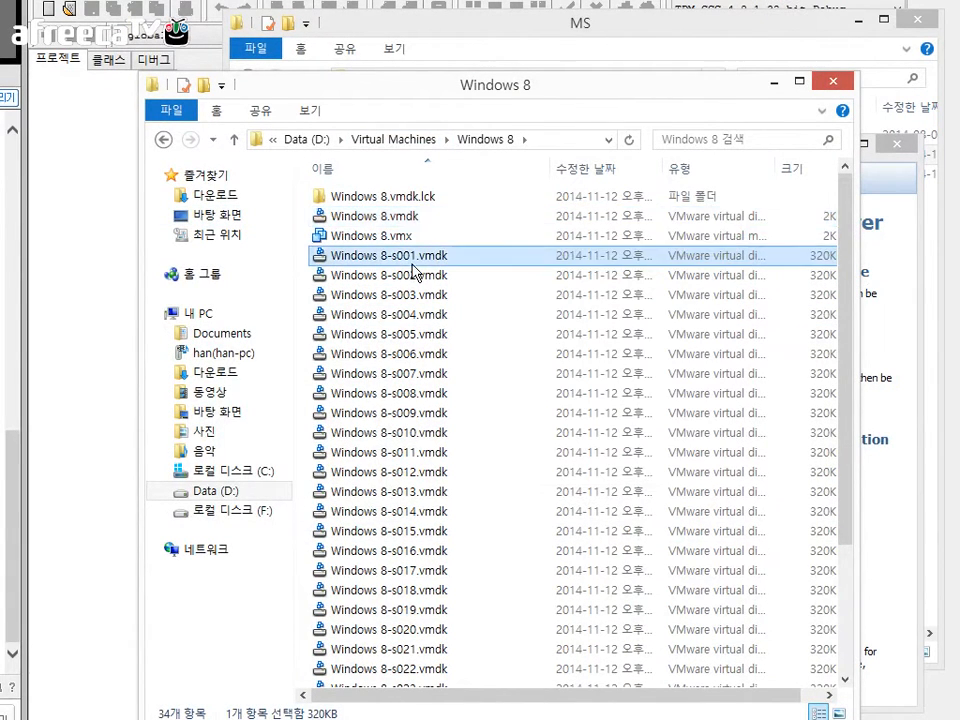
pyautogui.click(422, 218)
pyautogui.hotkey('alt', 'Tab')
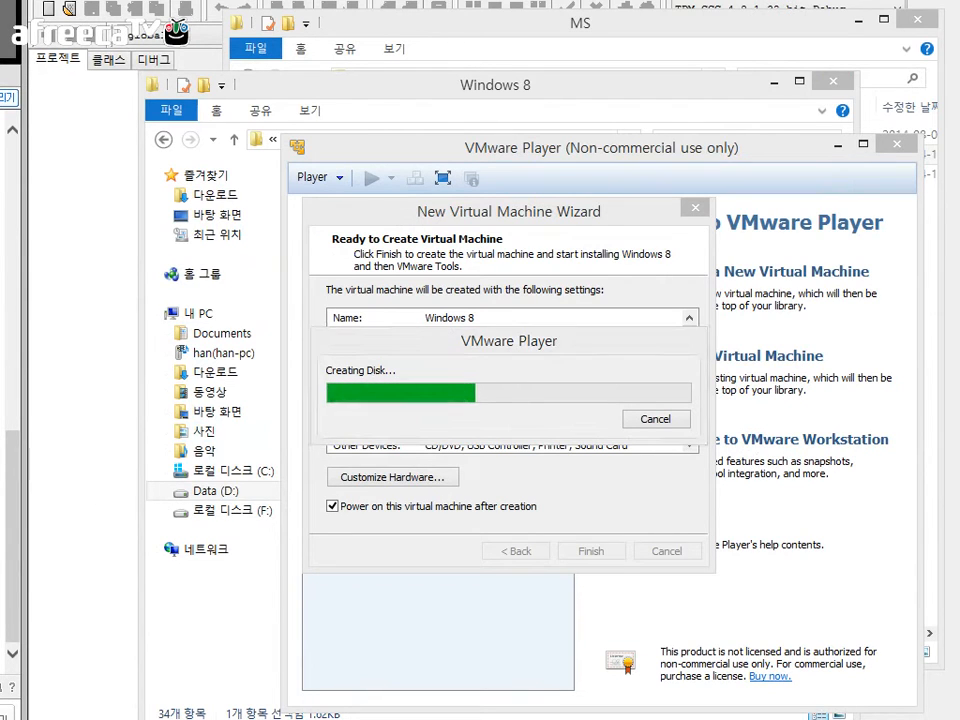
pyautogui.moveTo(15, 504)
pyautogui.mouseDown()
pyautogui.moveTo(28, 479)
pyautogui.moveTo(22, 507)
pyautogui.mouseUp()
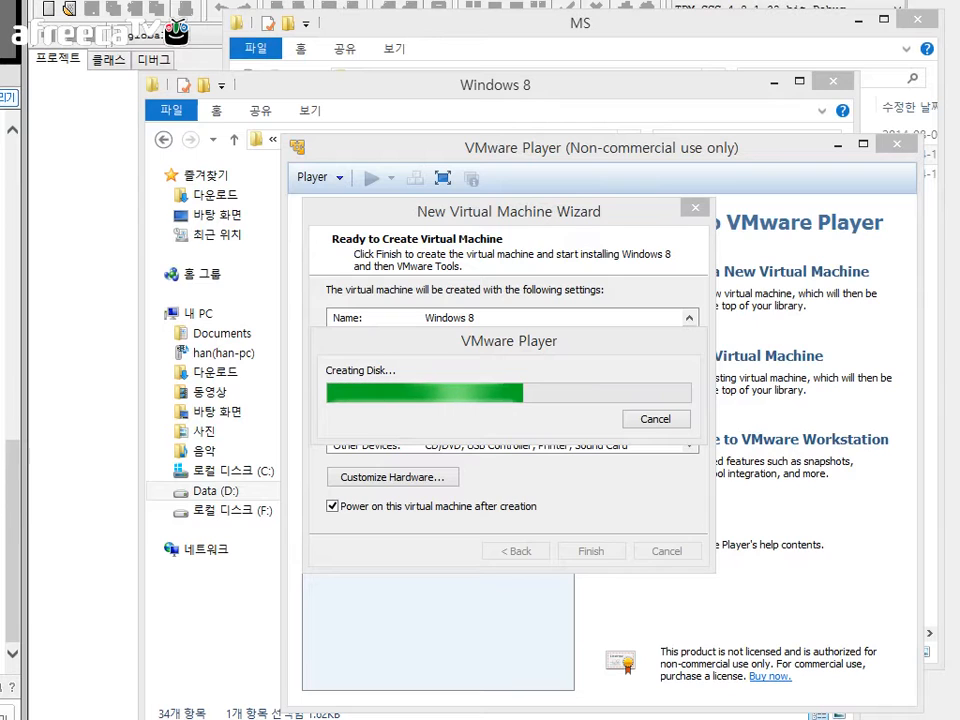
pyautogui.moveTo(15, 494); pyautogui.dragTo(71, 297)
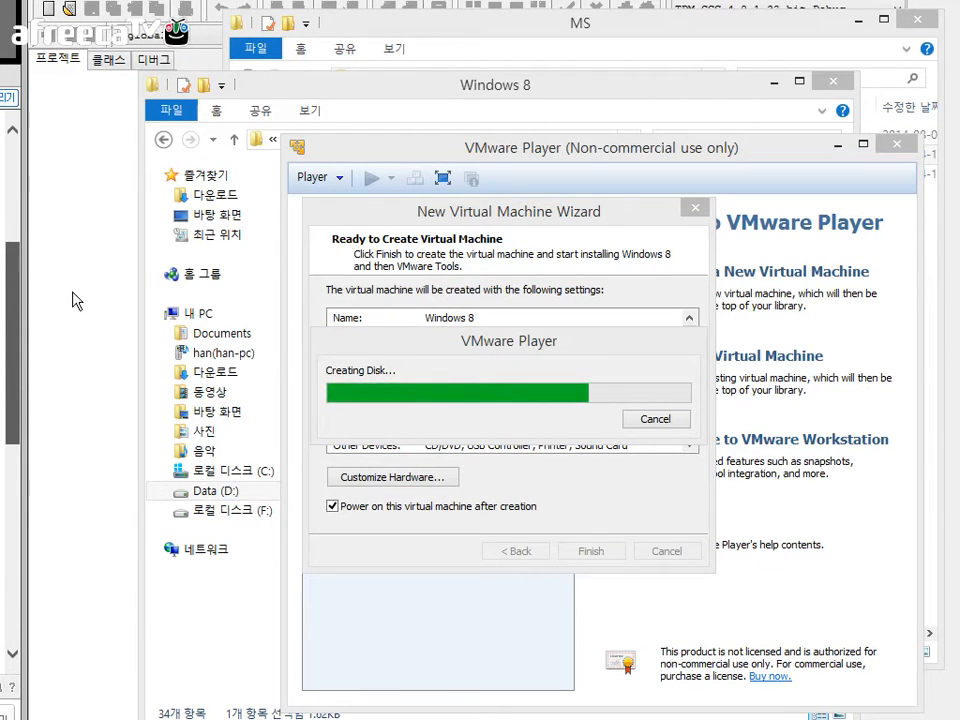
pyautogui.moveTo(71, 297); pyautogui.dragTo(111, 534)
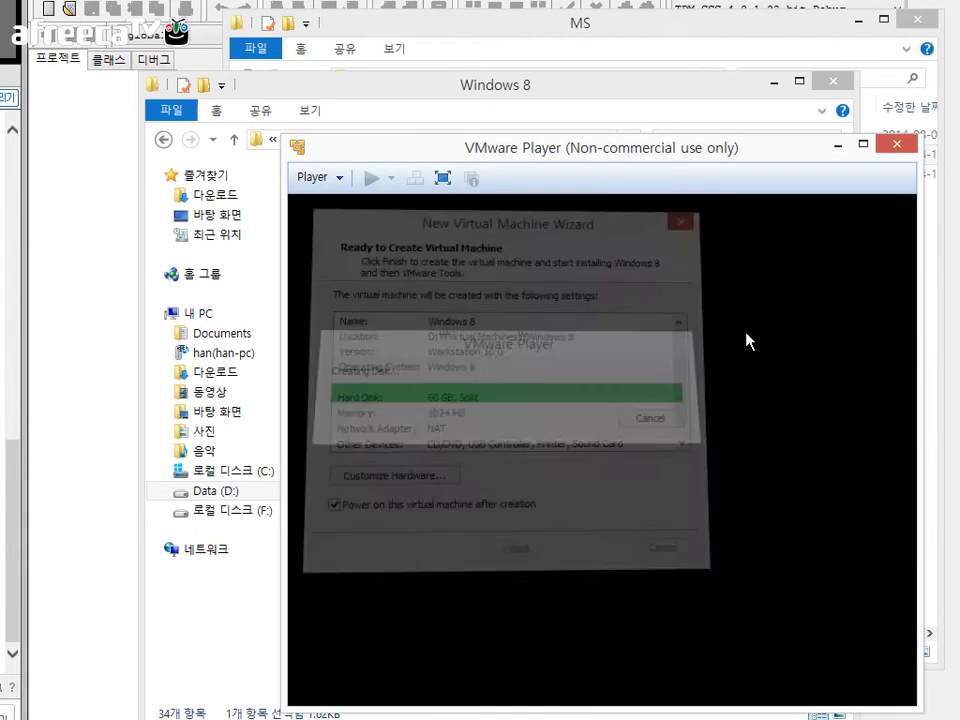
# Reposition the virtual machine window and dismiss the Removable Devices hint
pyautogui.moveTo(636, 150); pyautogui.dragTo(565, 79)
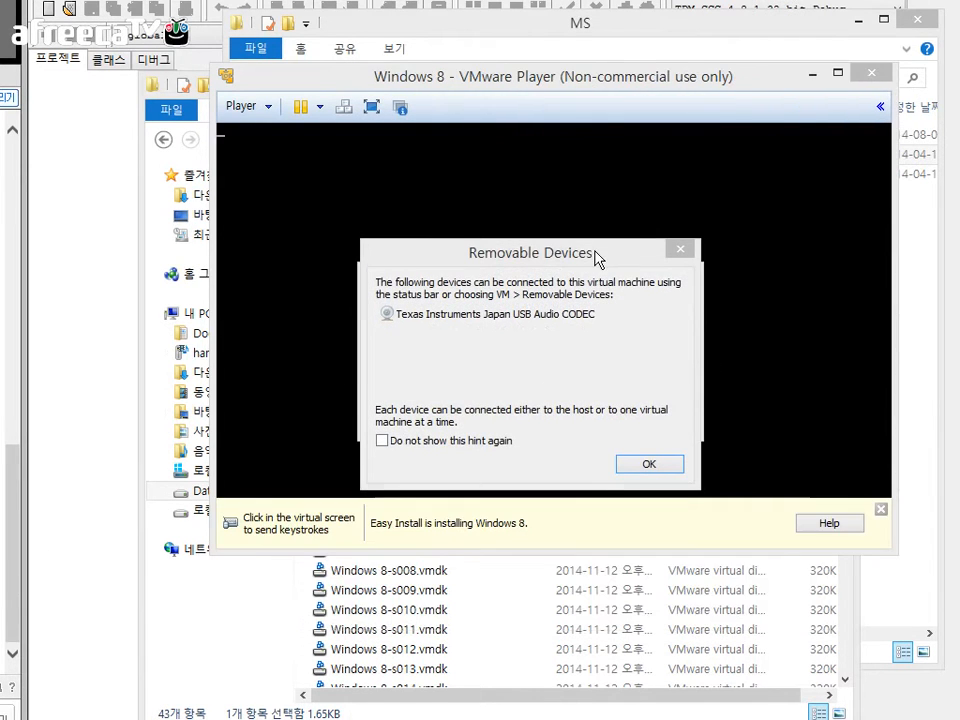
pyautogui.moveTo(598, 253); pyautogui.dragTo(586, 262)
pyautogui.click(627, 478)
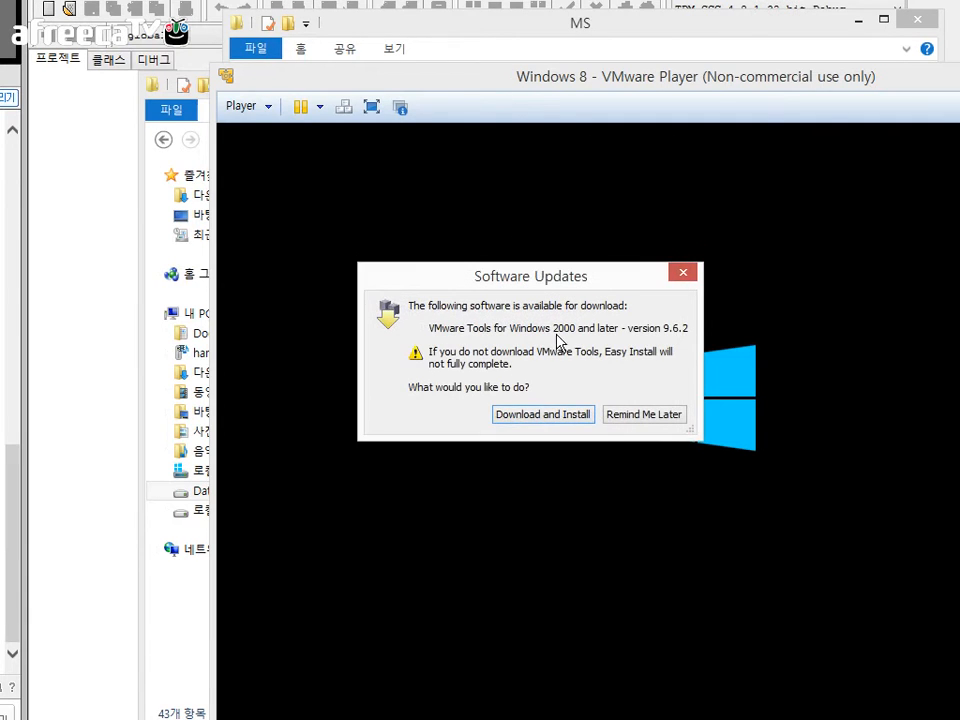
# Postpone the VMware Tools download during the Windows installation and close the Easy Install notice
pyautogui.moveTo(502, 277); pyautogui.dragTo(469, 285)
pyautogui.click(449, 119)
pyautogui.click(646, 65)
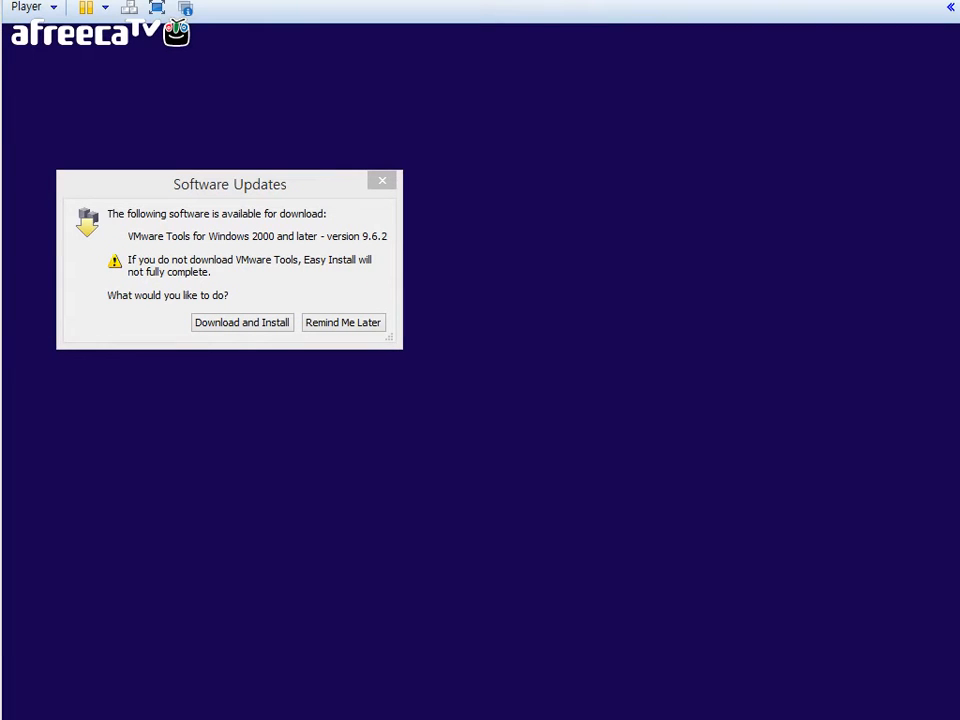
pyautogui.moveTo(268, 191); pyautogui.dragTo(243, 70)
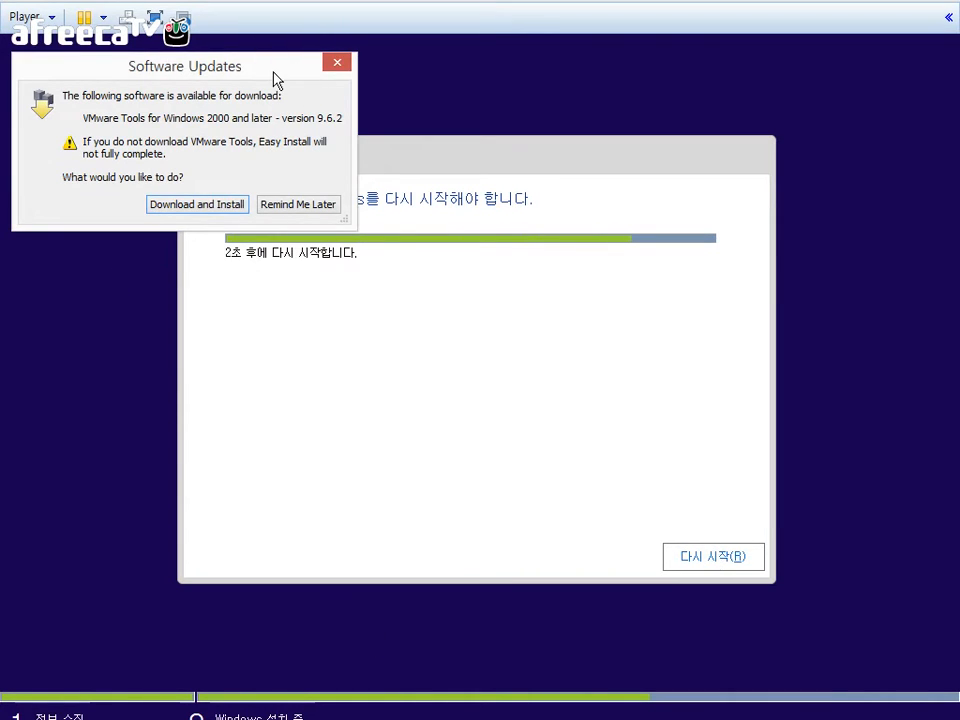
pyautogui.moveTo(312, 77); pyautogui.dragTo(379, 105)
pyautogui.click(353, 245)
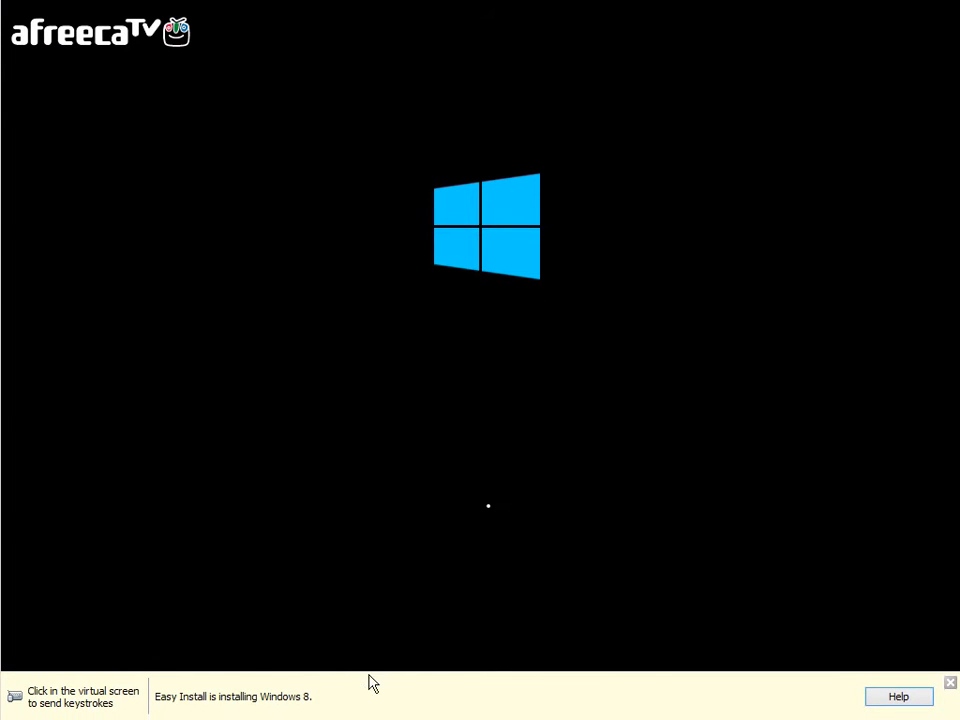
pyautogui.click(950, 684)
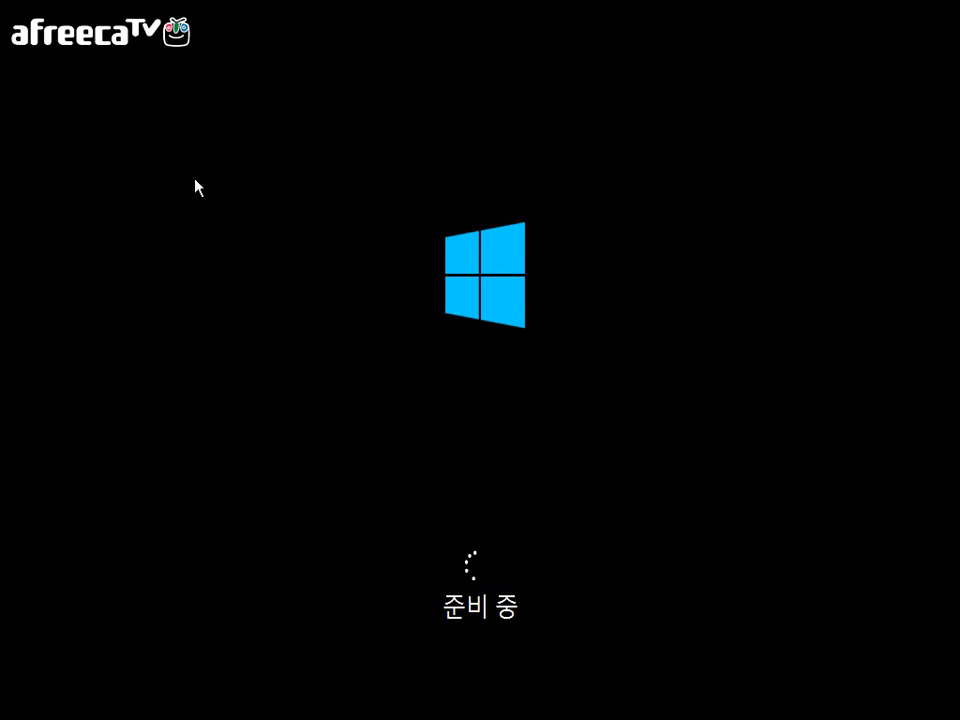
pyautogui.click(312, 305)
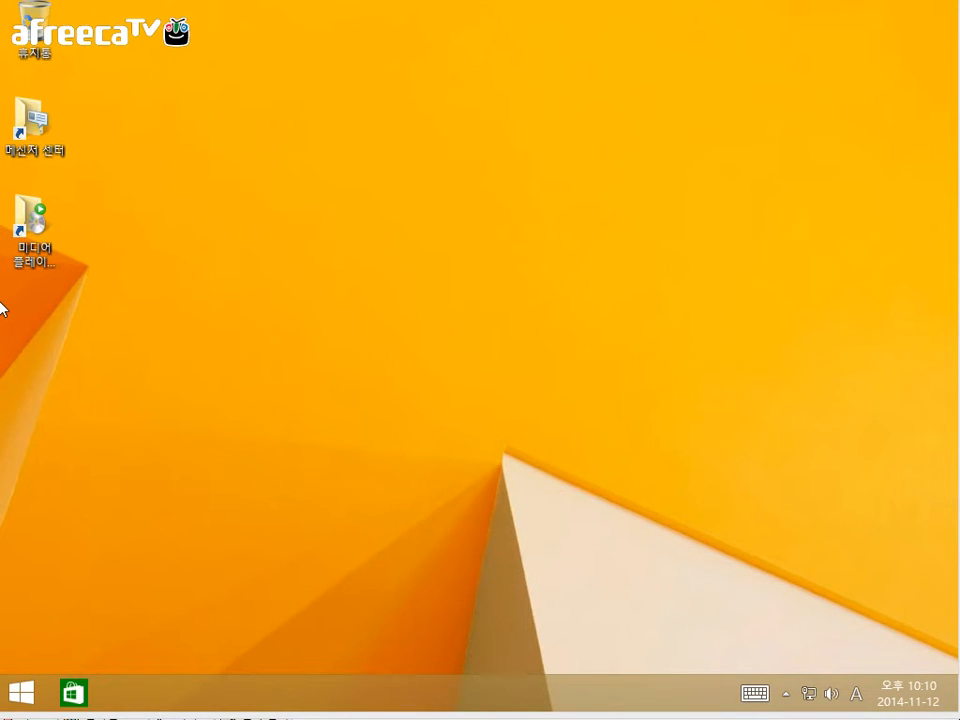
# Start installing VMware Tools on the Windows 8 virtual machine and choose to download and install the offered package
pyautogui.moveTo(480, 6)
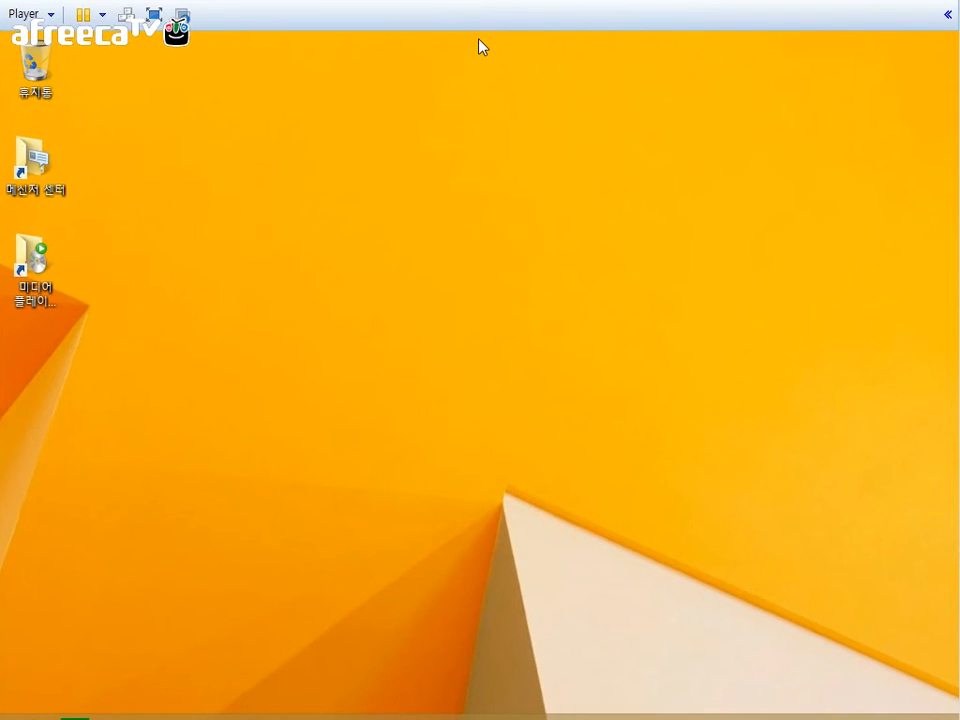
pyautogui.moveTo(479, 40); pyautogui.dragTo(490, 62)
pyautogui.click(64, 42)
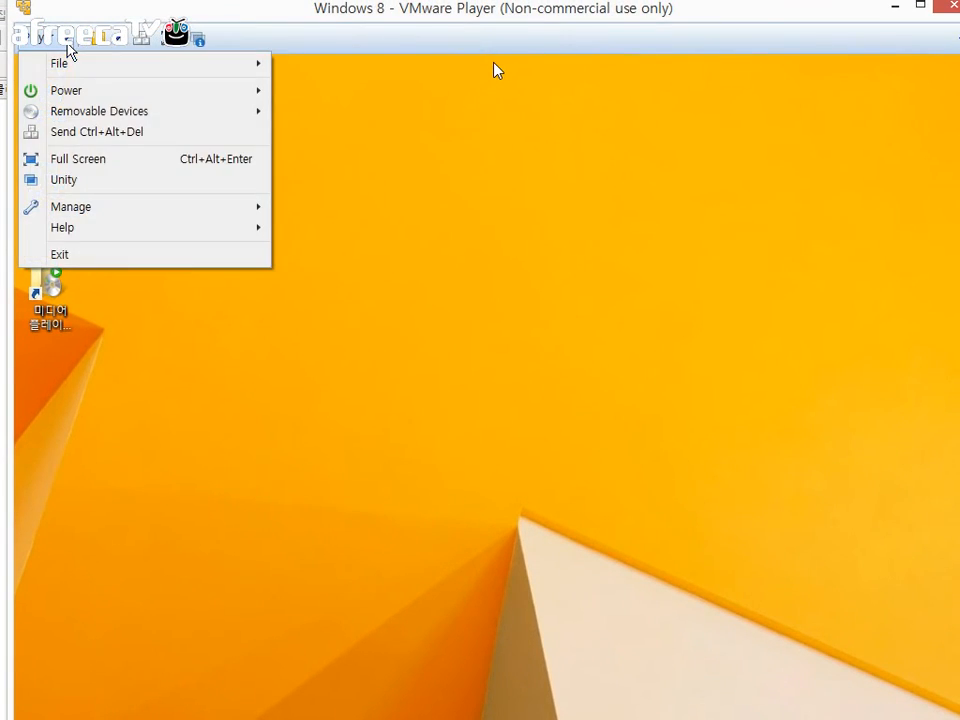
pyautogui.click(67, 45)
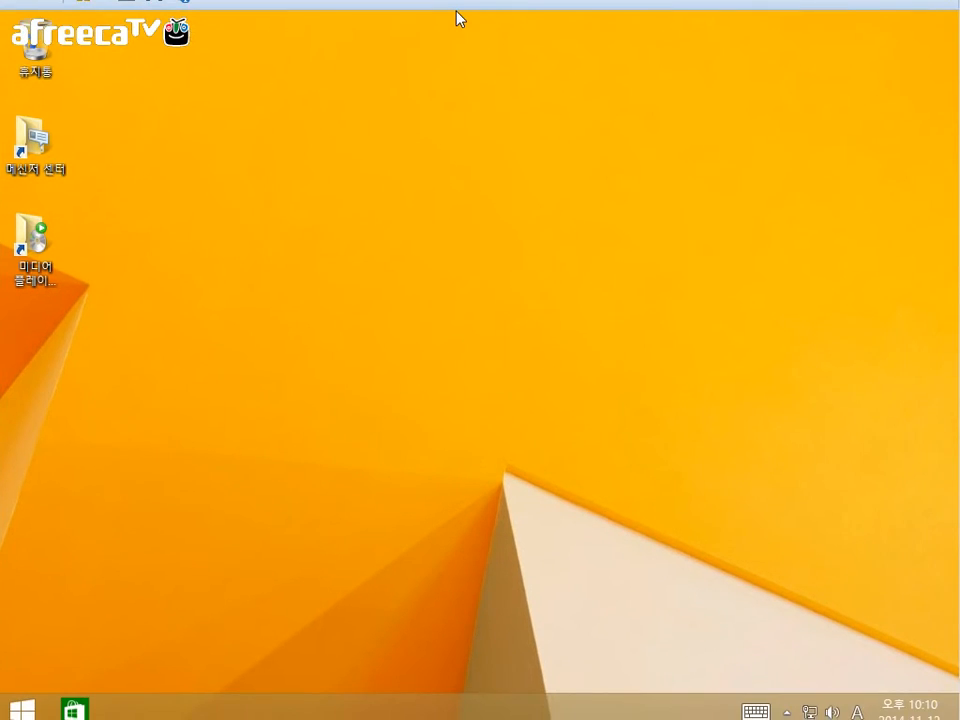
pyautogui.click(58, 63)
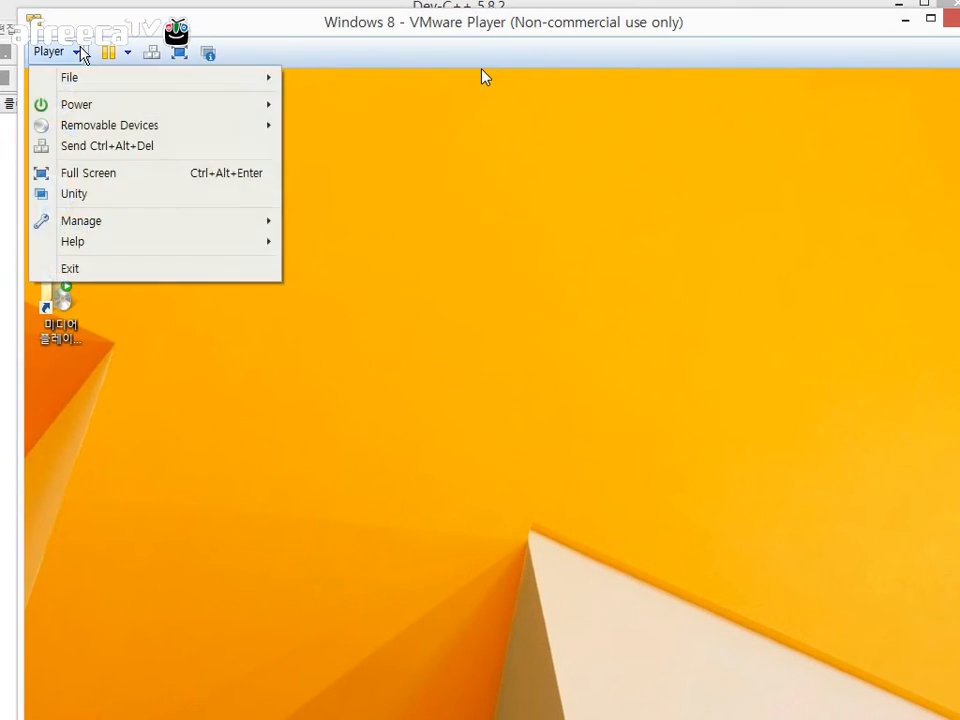
pyautogui.moveTo(150, 79)
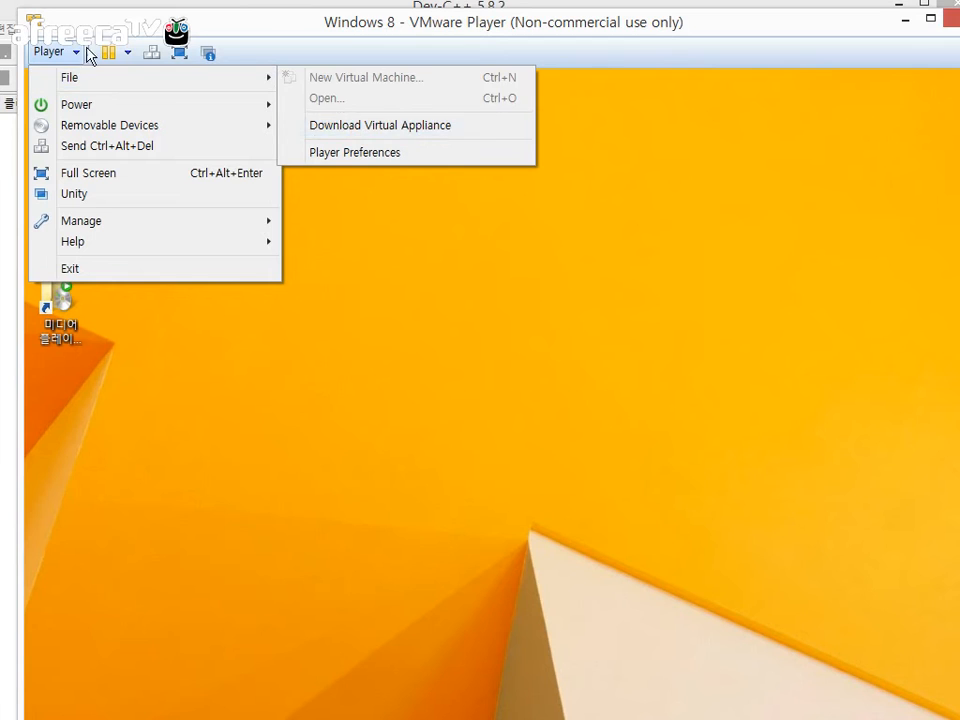
pyautogui.moveTo(137, 222)
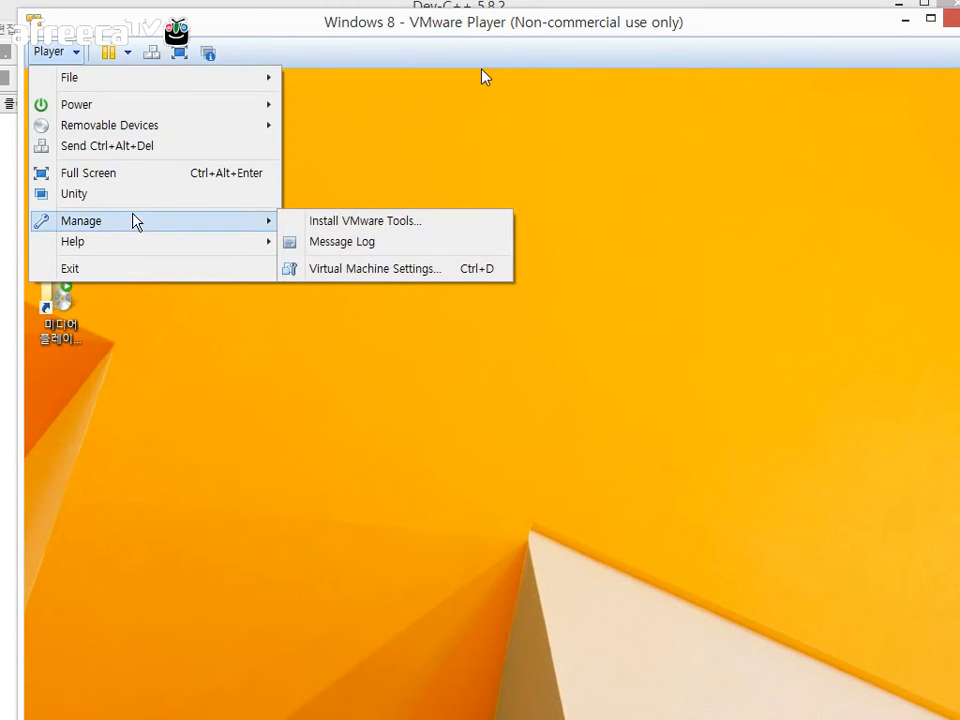
pyautogui.click(390, 229)
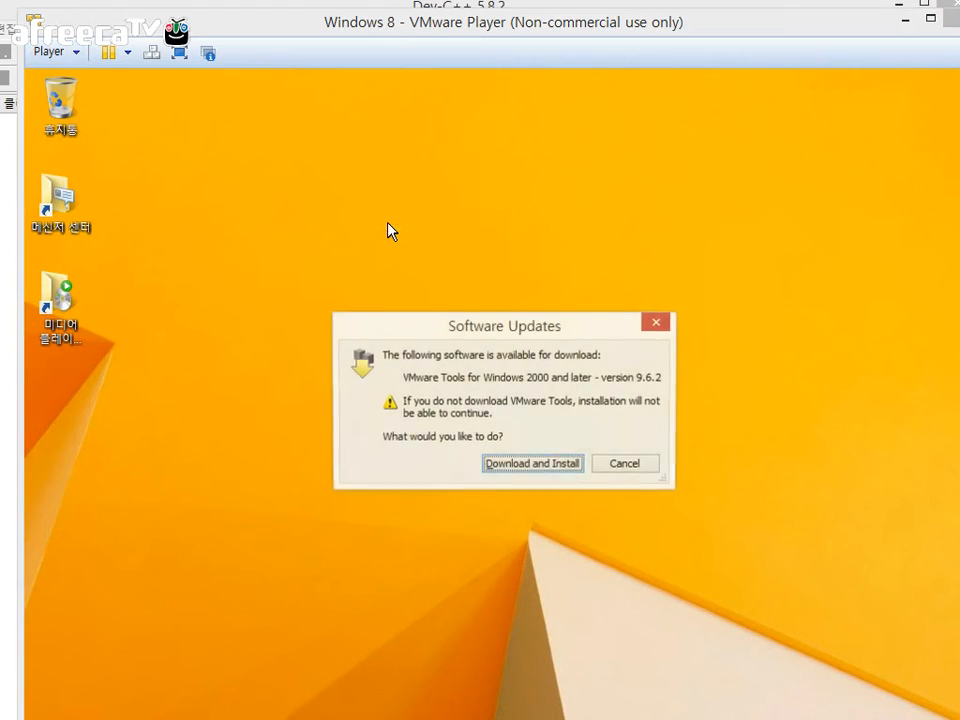
pyautogui.click(544, 465)
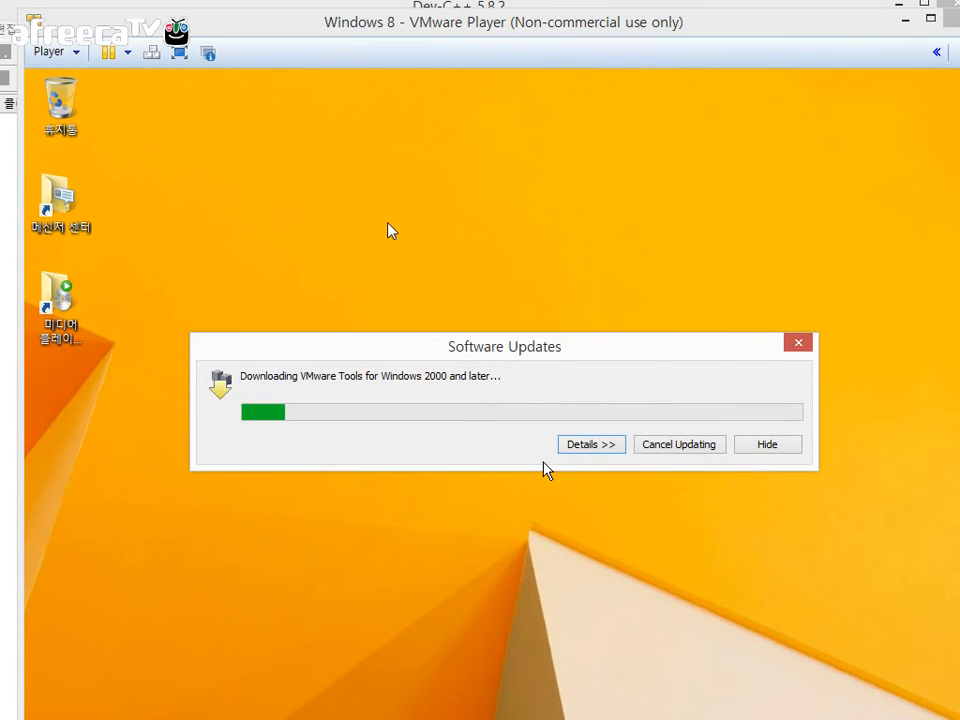
# Show the details of the VMware Tools download, reposition the Software Updates dialog, and close it once the download is finished
pyautogui.moveTo(513, 346); pyautogui.dragTo(334, 388)
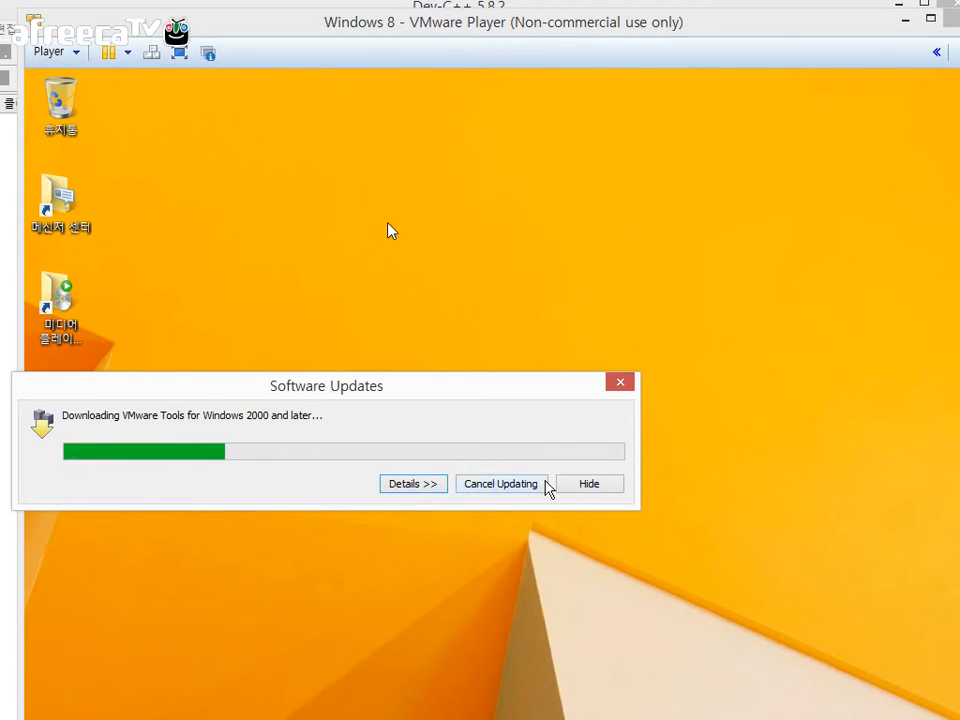
pyautogui.click(438, 485)
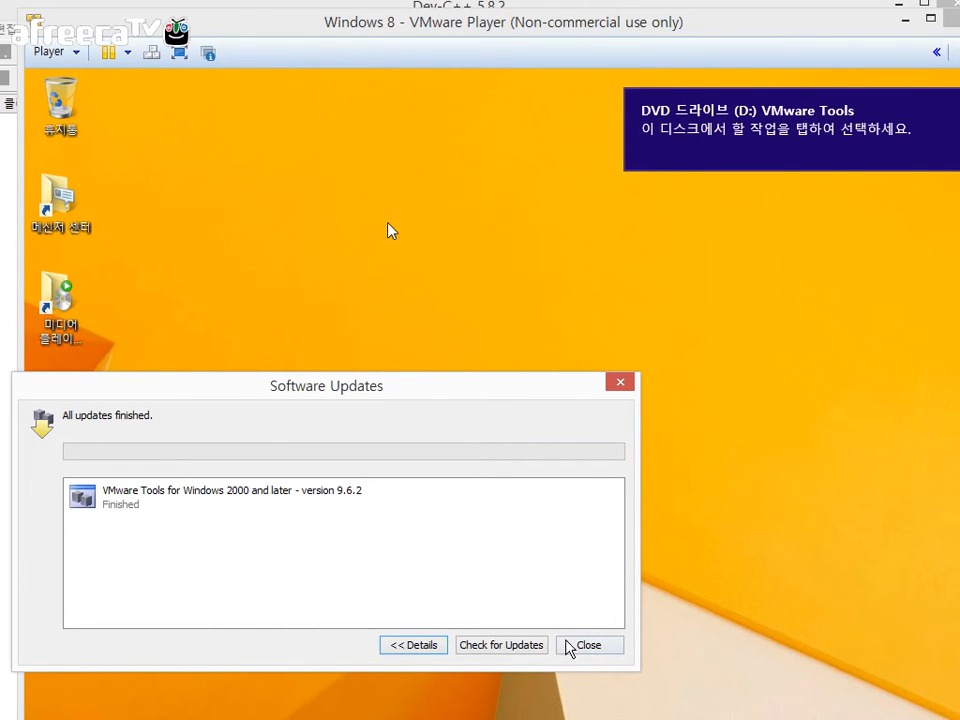
pyautogui.moveTo(349, 390); pyautogui.dragTo(369, 281)
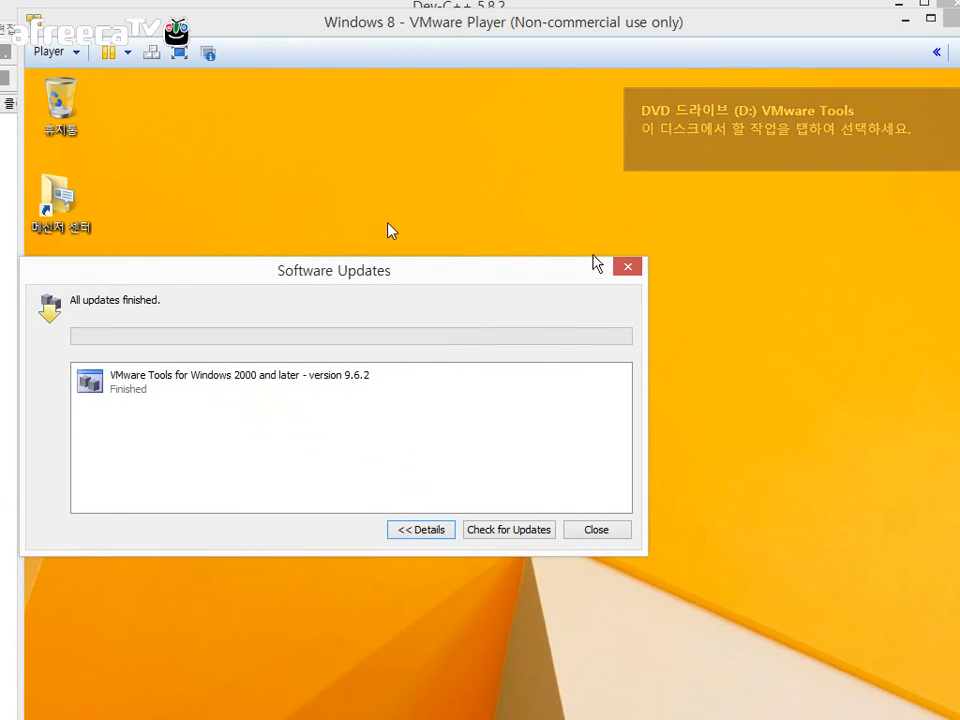
pyautogui.moveTo(545, 272); pyautogui.dragTo(639, 332)
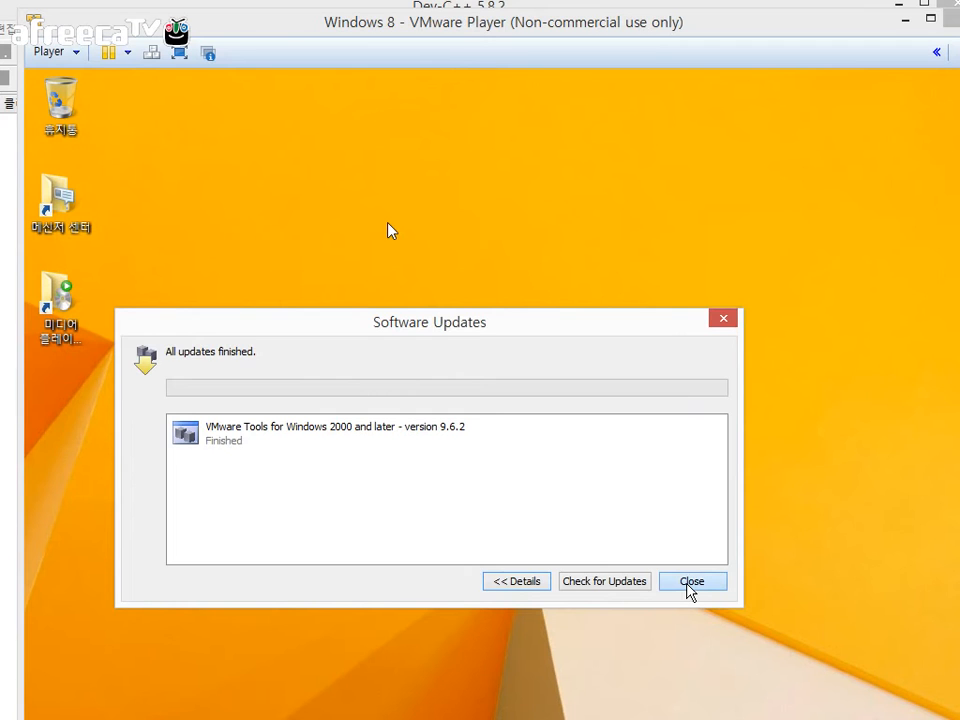
pyautogui.click(690, 584)
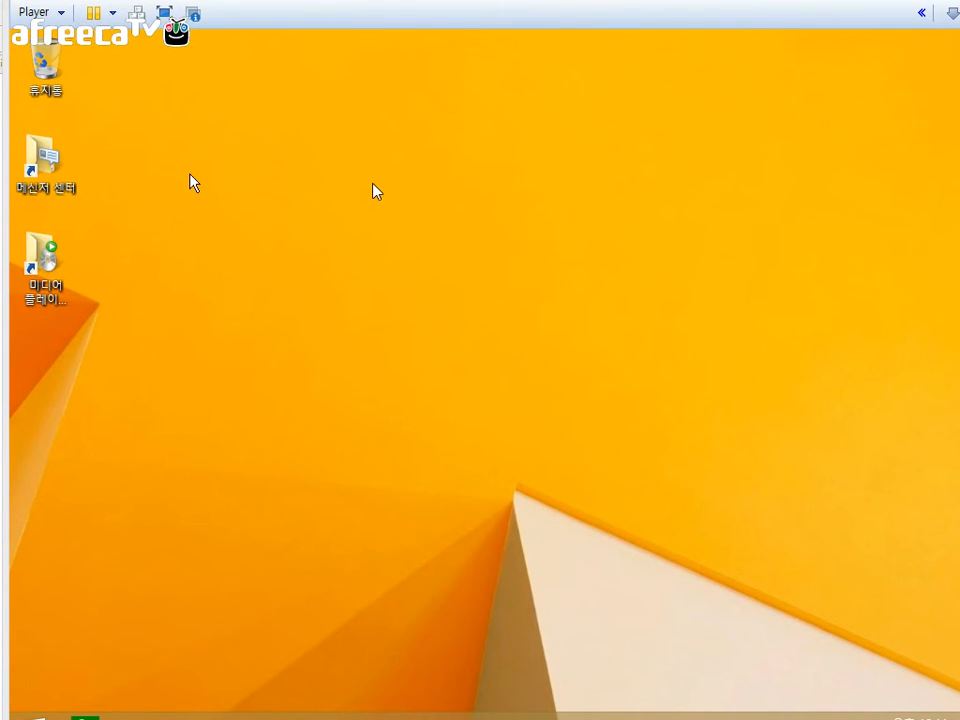
pyautogui.rightClick(297, 214)
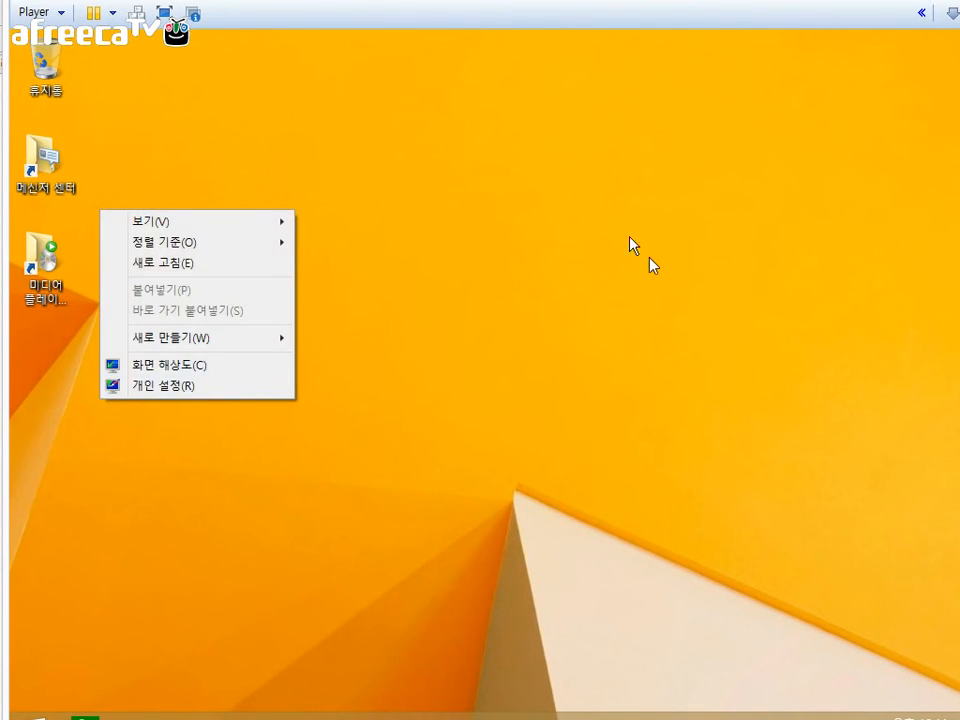
pyautogui.click(270, 132)
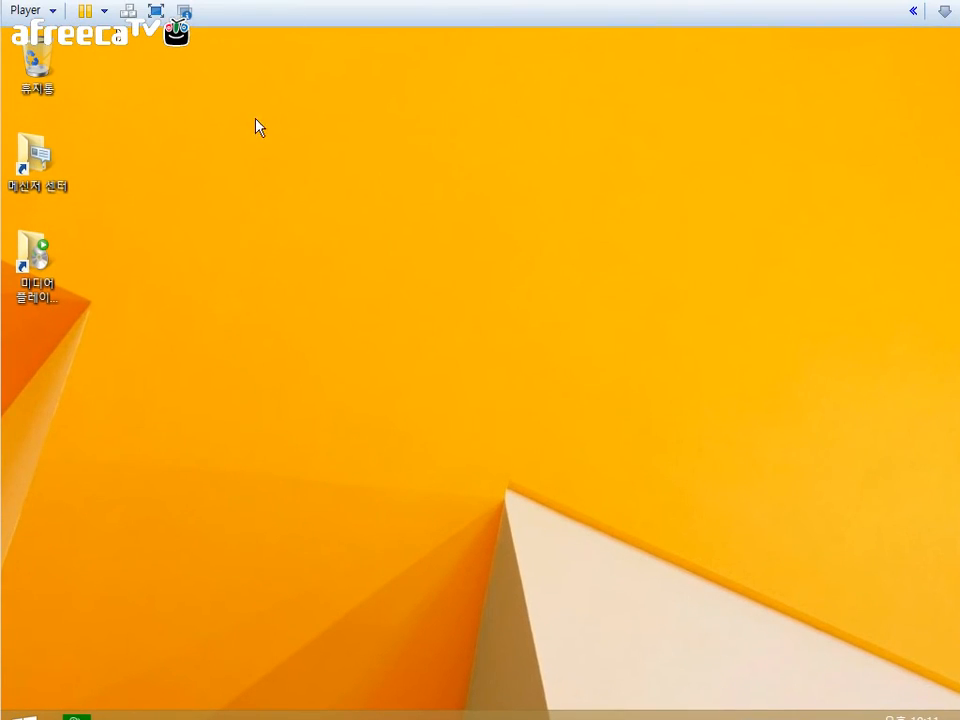
pyautogui.rightClick(223, 144)
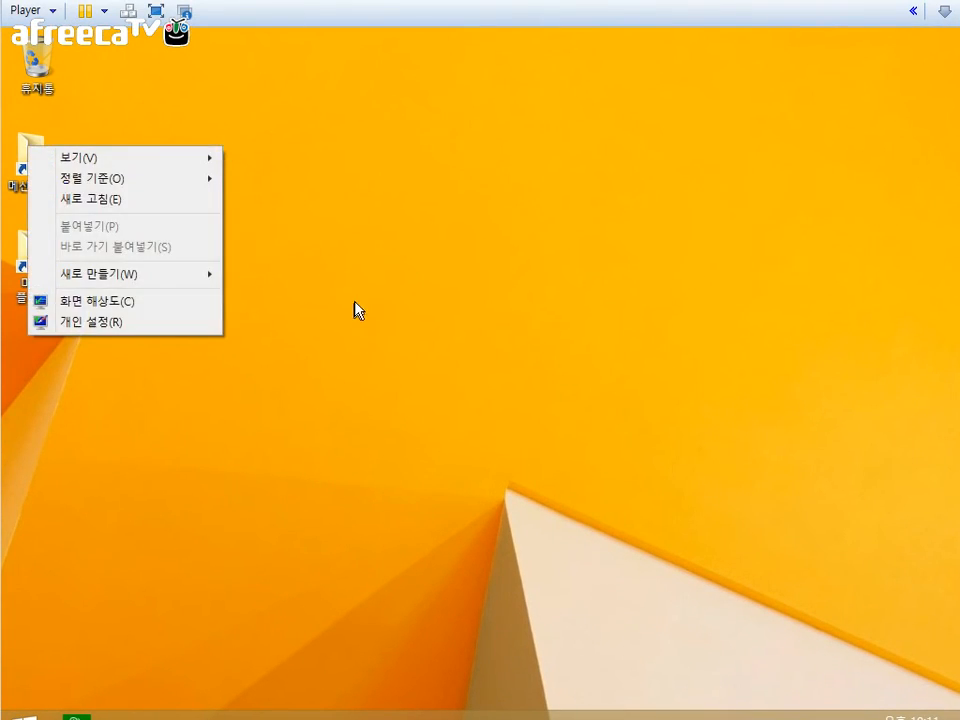
pyautogui.rightClick(325, 183)
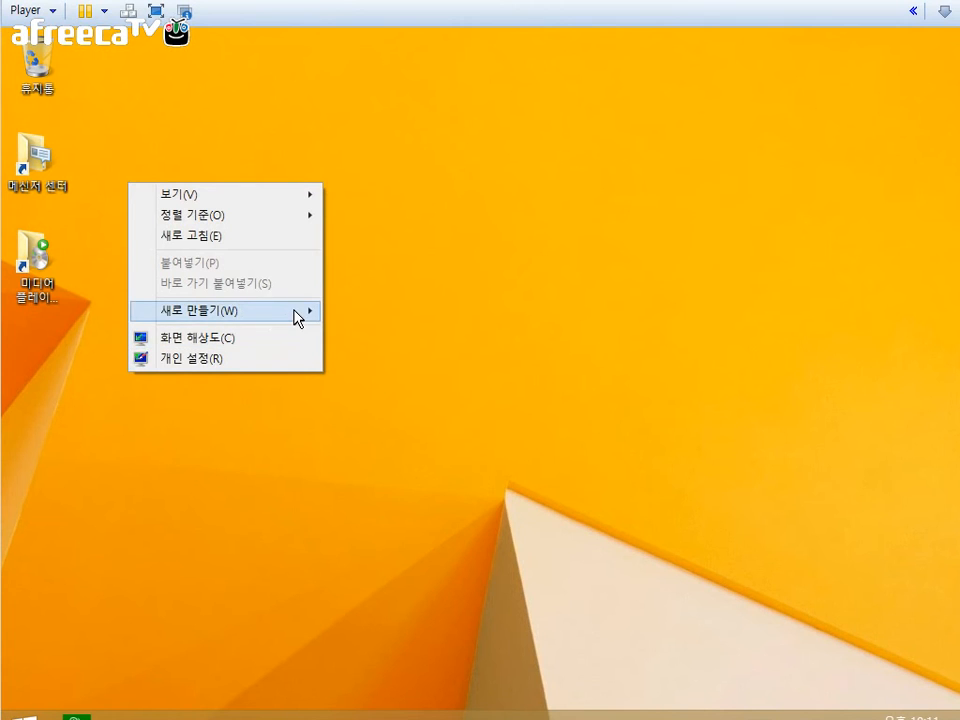
pyautogui.moveTo(295, 312)
pyautogui.click(359, 312)
# Add the Computer (컴퓨터) icon to the guest desktop through the personalization settings, and close the settings window
pyautogui.rightClick(116, 261)
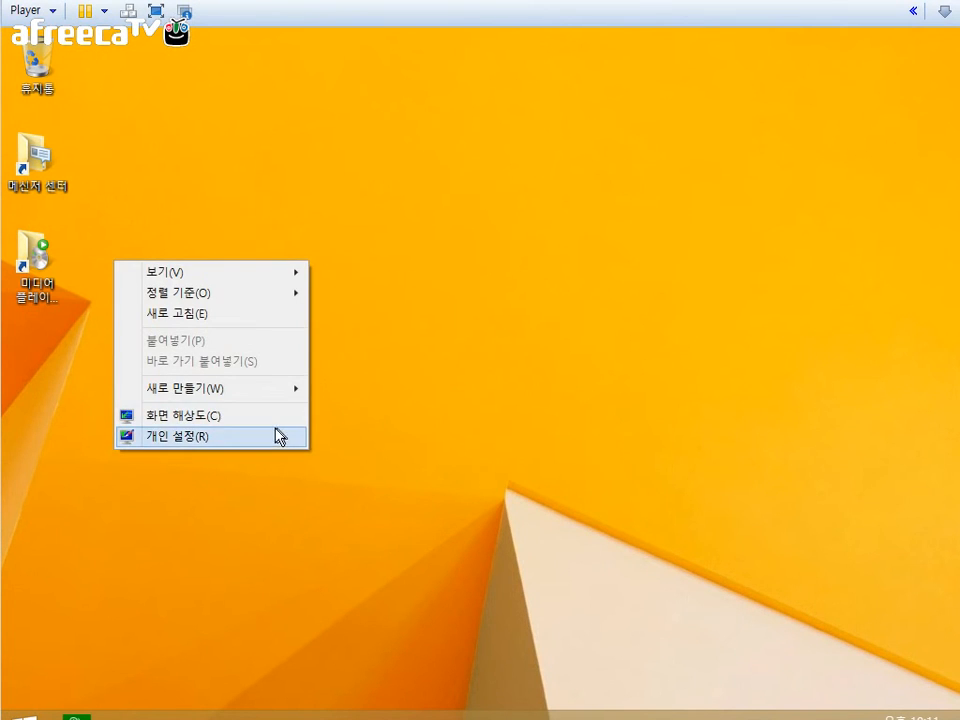
pyautogui.click(246, 443)
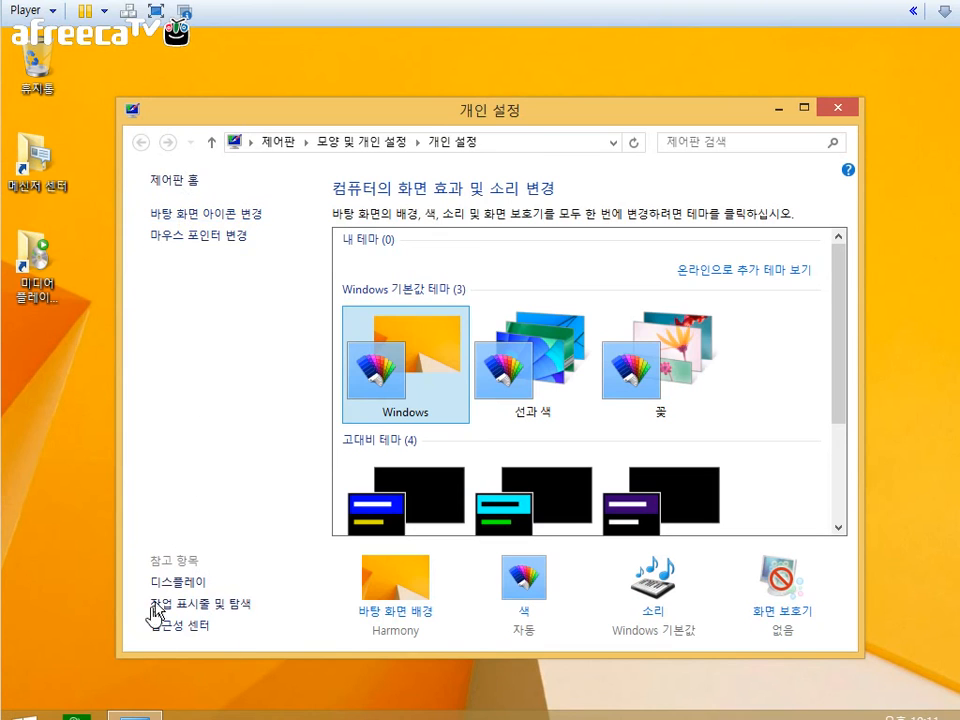
pyautogui.click(190, 215)
pyautogui.click(198, 278)
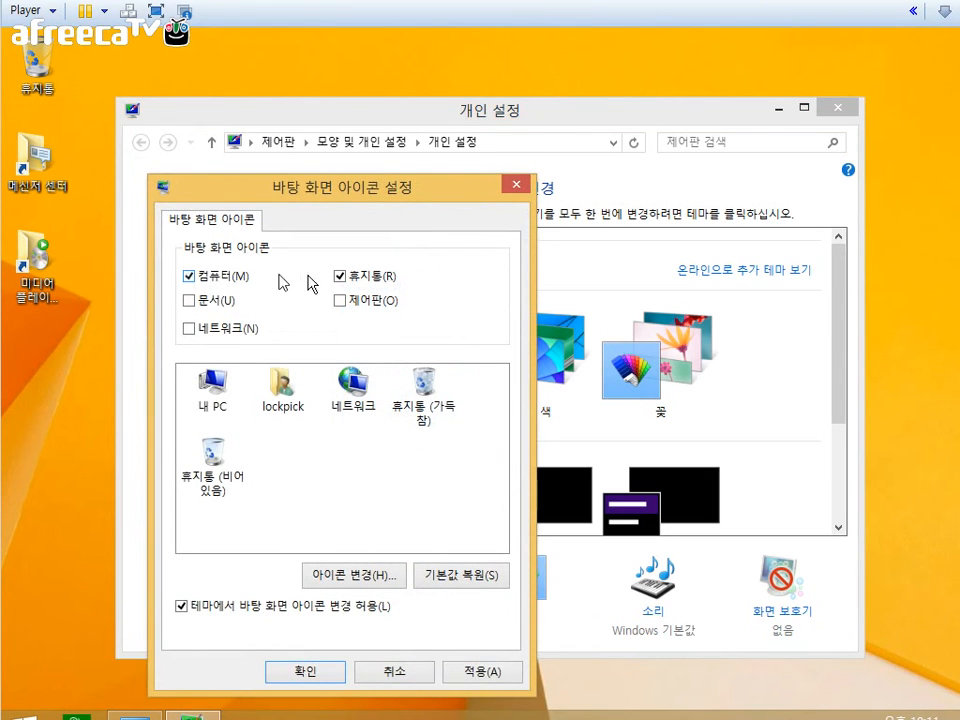
pyautogui.click(305, 672)
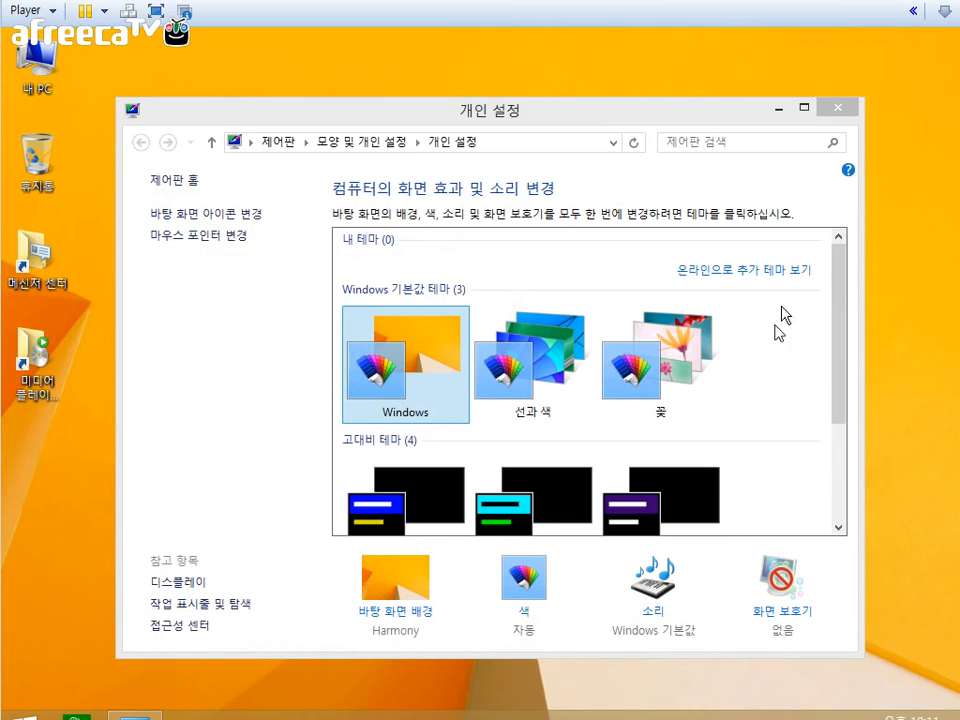
pyautogui.click(838, 107)
# Permanently delete the messenger center and media player shortcuts from the guest desktop
pyautogui.moveTo(82, 432); pyautogui.dragTo(15, 254)
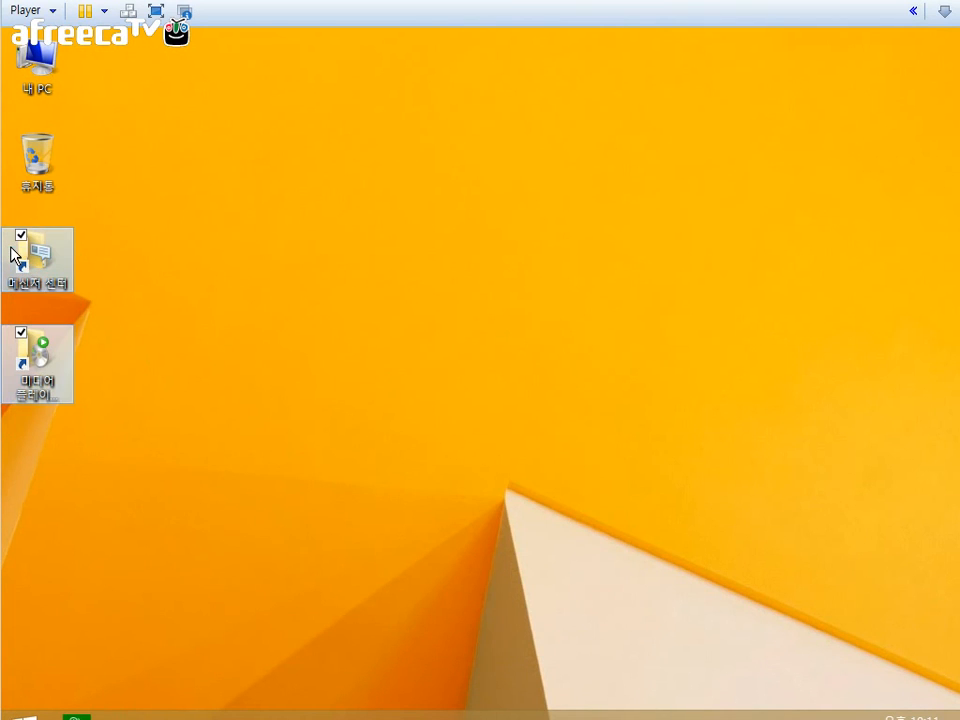
pyautogui.hotkey('shift', 'Delete')
pyautogui.press('Return')
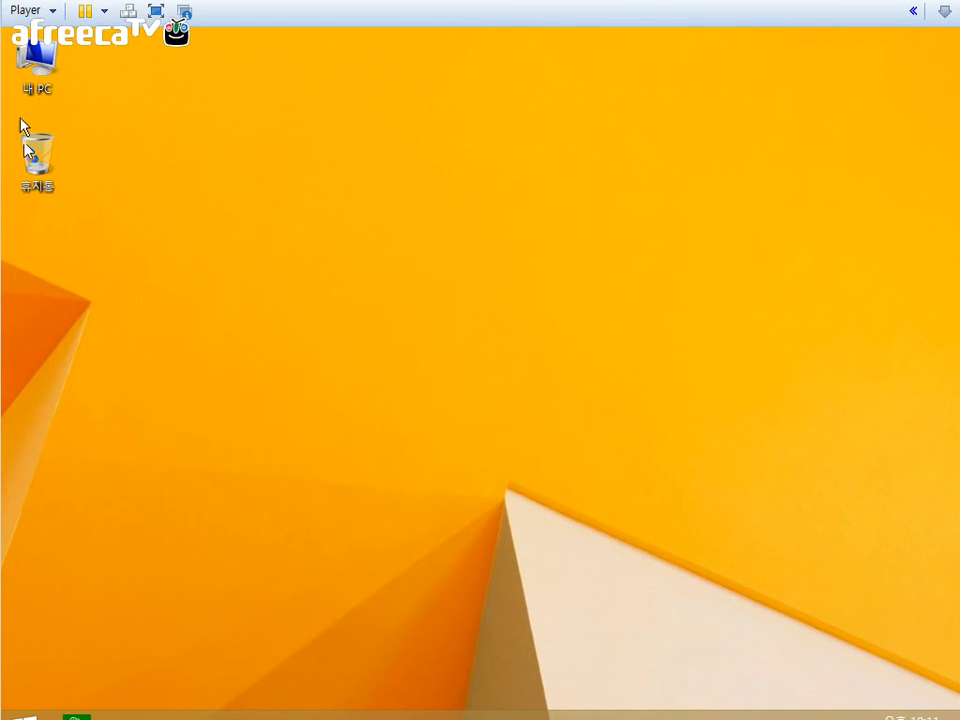
# Launch the VMware Tools setup from DVD drive D: in the guest's 내 PC window and approve the elevation prompt
pyautogui.doubleClick(30, 58)
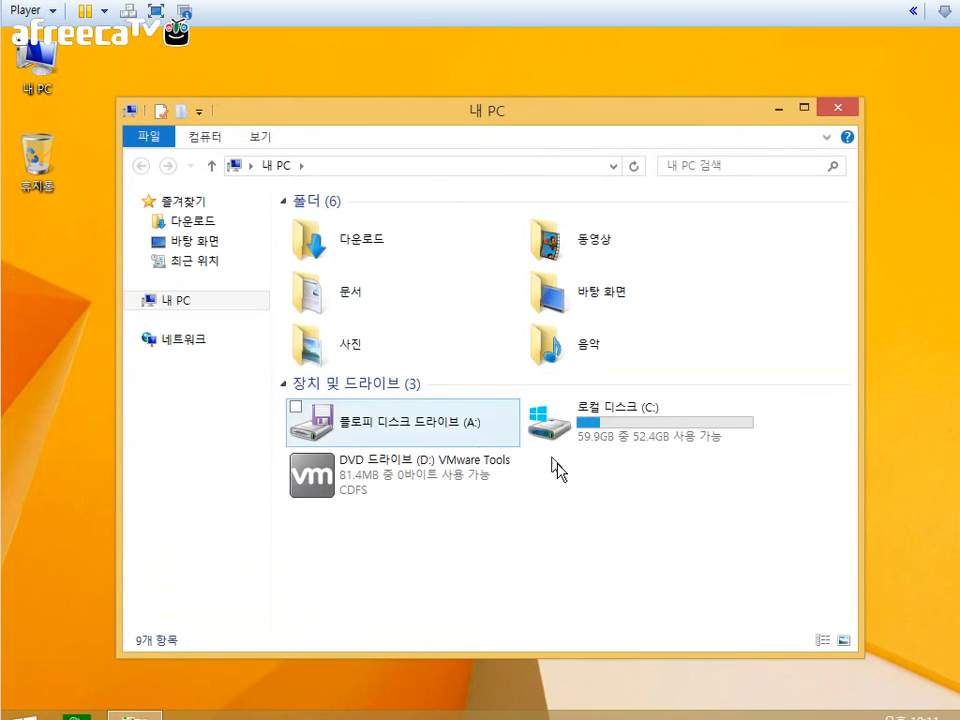
pyautogui.doubleClick(471, 478)
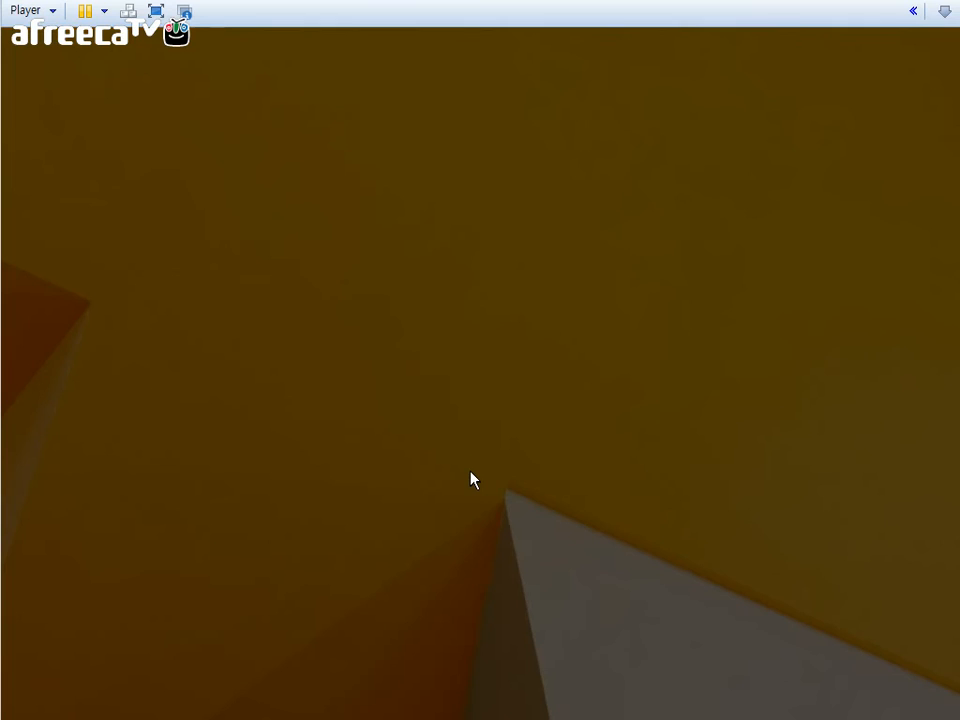
pyautogui.click(553, 415)
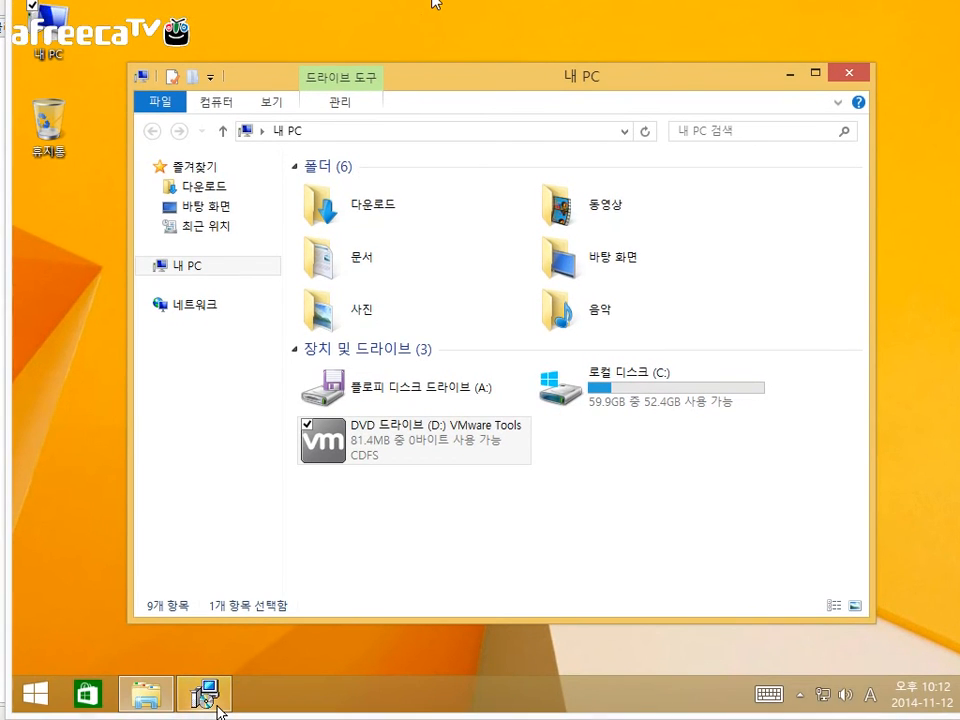
# Bring up the VMware Tools setup wizard, choose the complete installation (전체 설치), and start installing
pyautogui.click(205, 697)
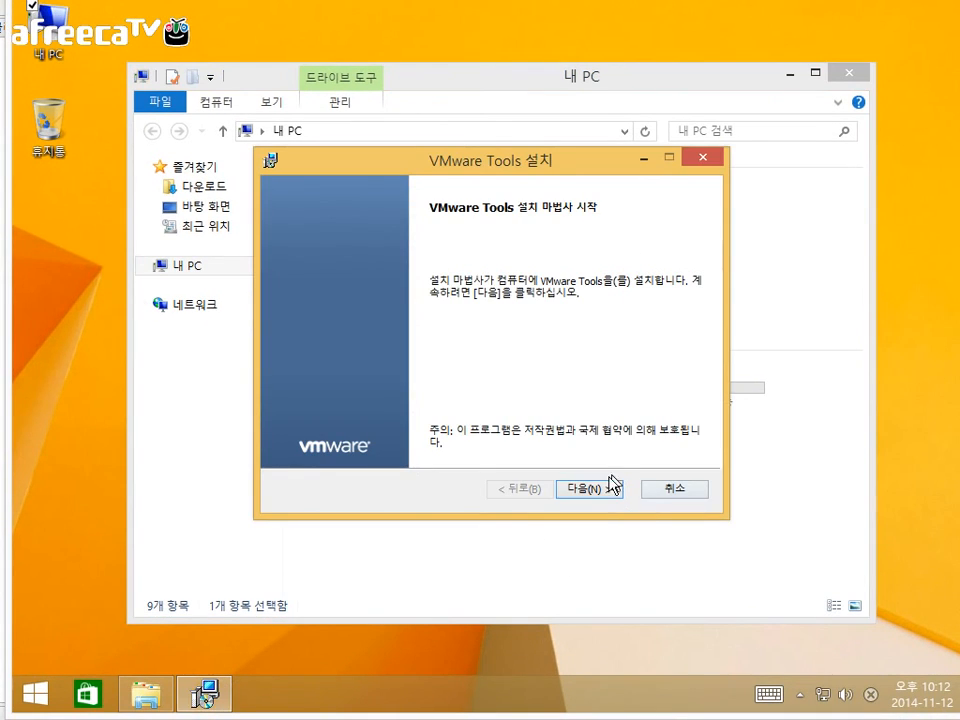
pyautogui.click(593, 491)
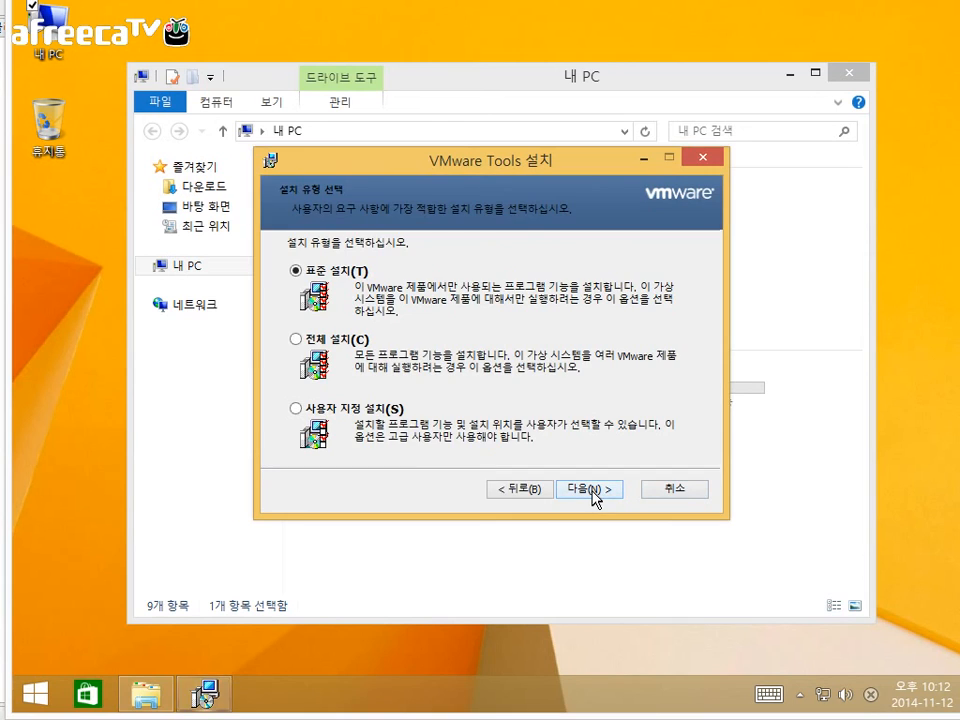
pyautogui.click(296, 340)
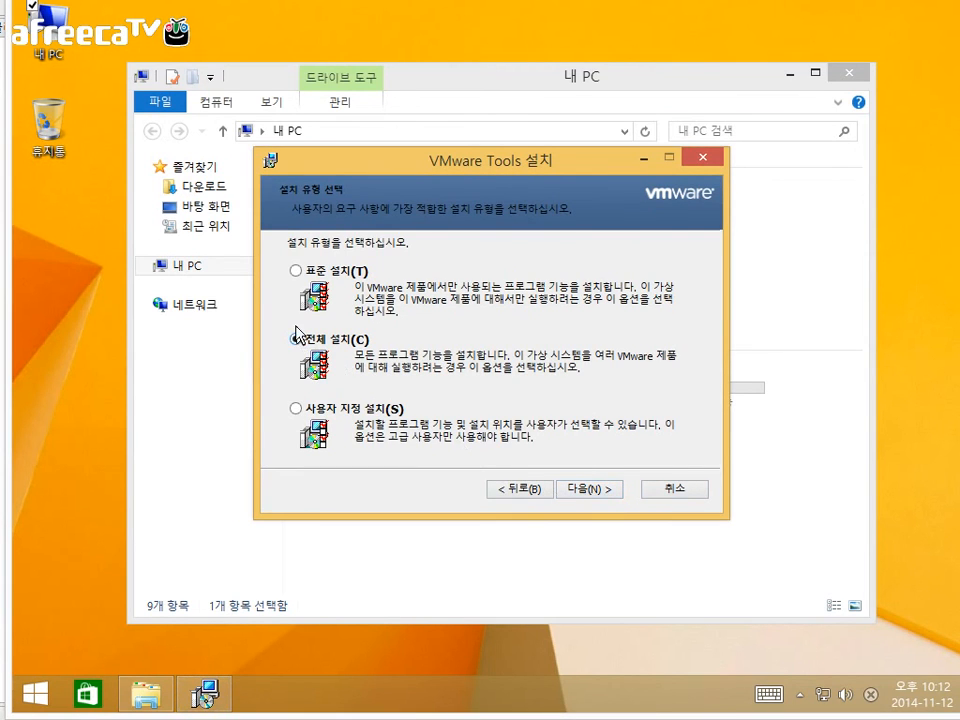
pyautogui.click(618, 490)
pyautogui.click(617, 489)
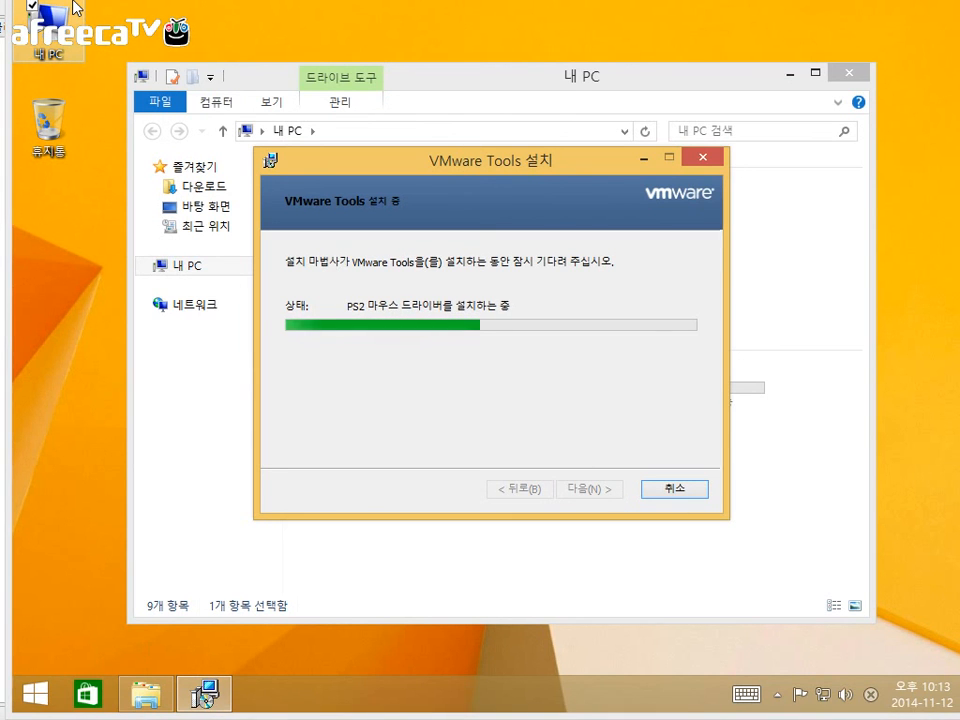
# Switch to the browser showing the YouTube channel, widen its window, and look through the channel's playlists
pyautogui.moveTo(959, 130); pyautogui.dragTo(218, 2)
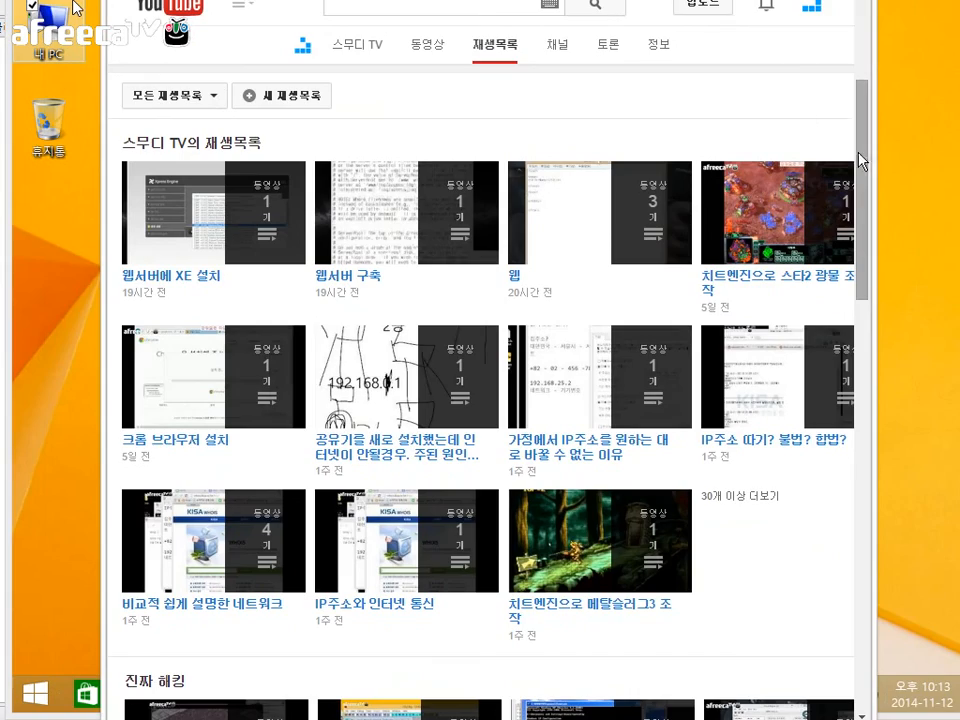
pyautogui.moveTo(871, 157); pyautogui.dragTo(959, 157)
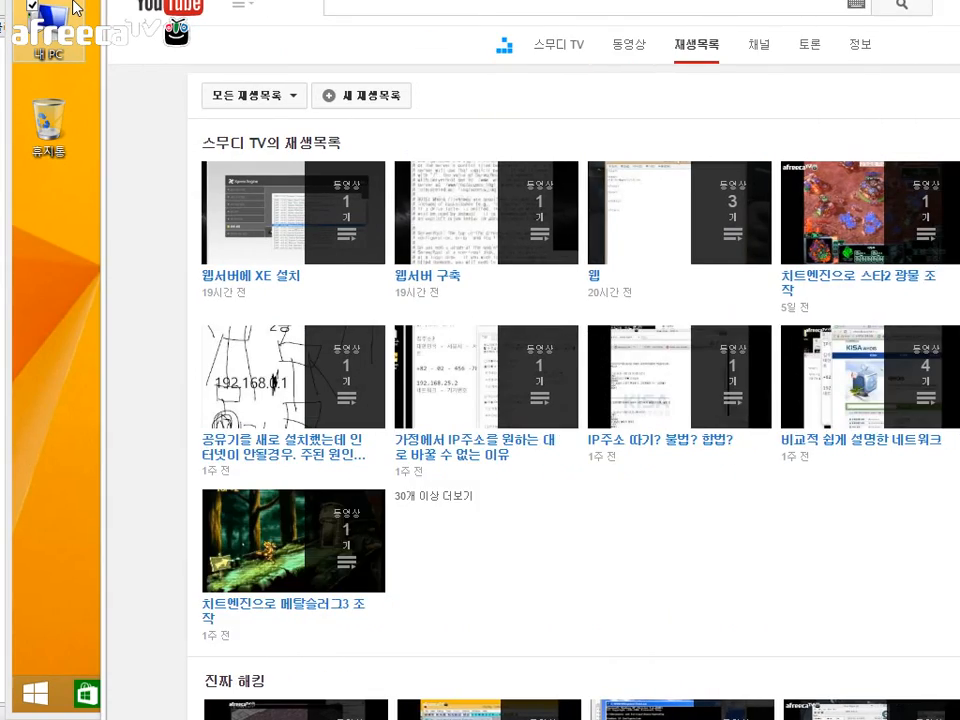
pyautogui.scroll(-6, 678, 445)
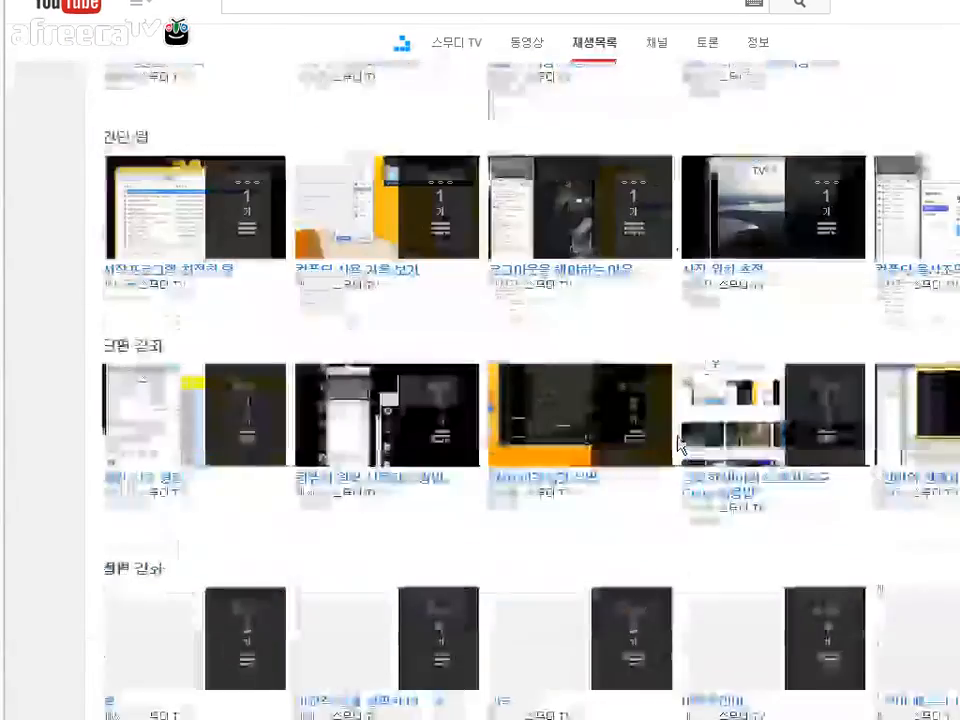
pyautogui.scroll(-2, 345, 503)
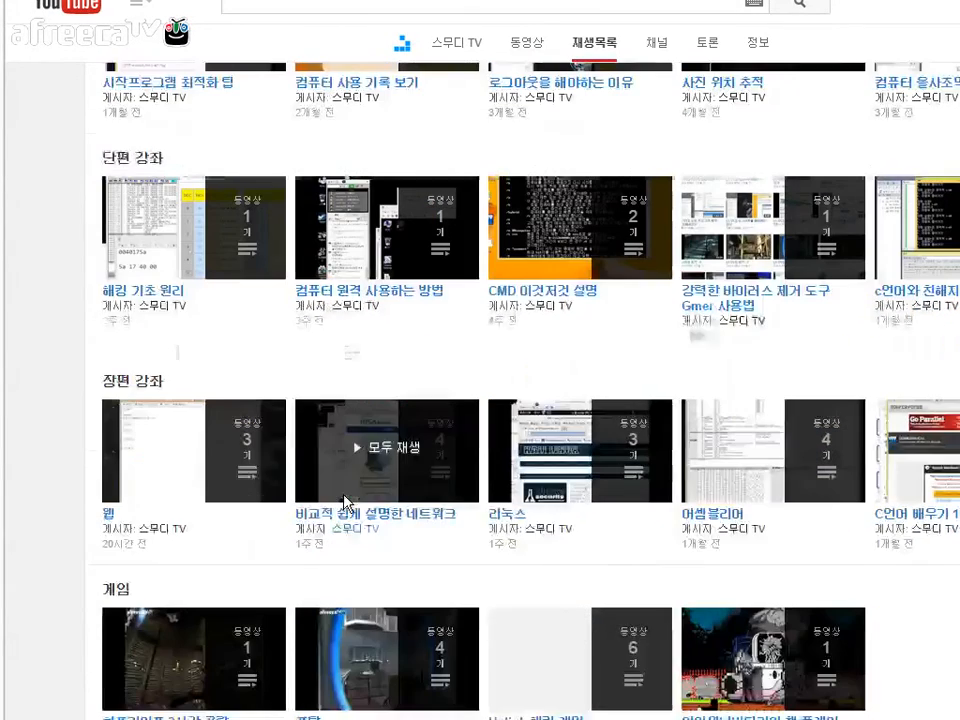
pyautogui.scroll(8, 628, 447)
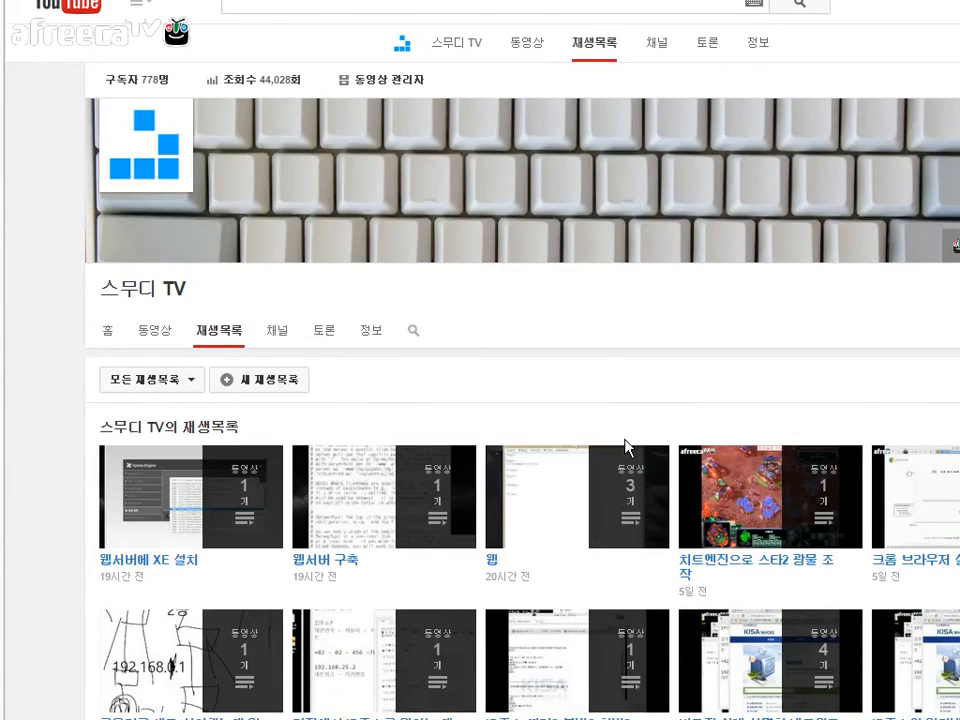
# Open the 리눅스 playlist's first video, on installing Linux in VMware, and skim through it for the VMware Tools installation part
pyautogui.click(624, 441)
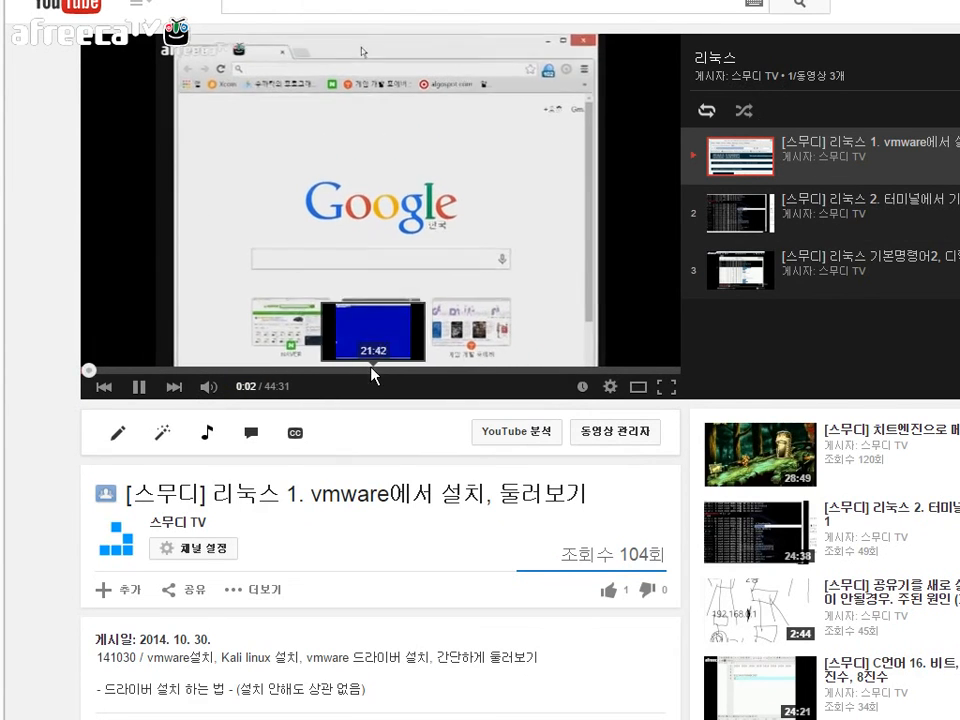
pyautogui.moveTo(375, 371); pyautogui.dragTo(363, 371)
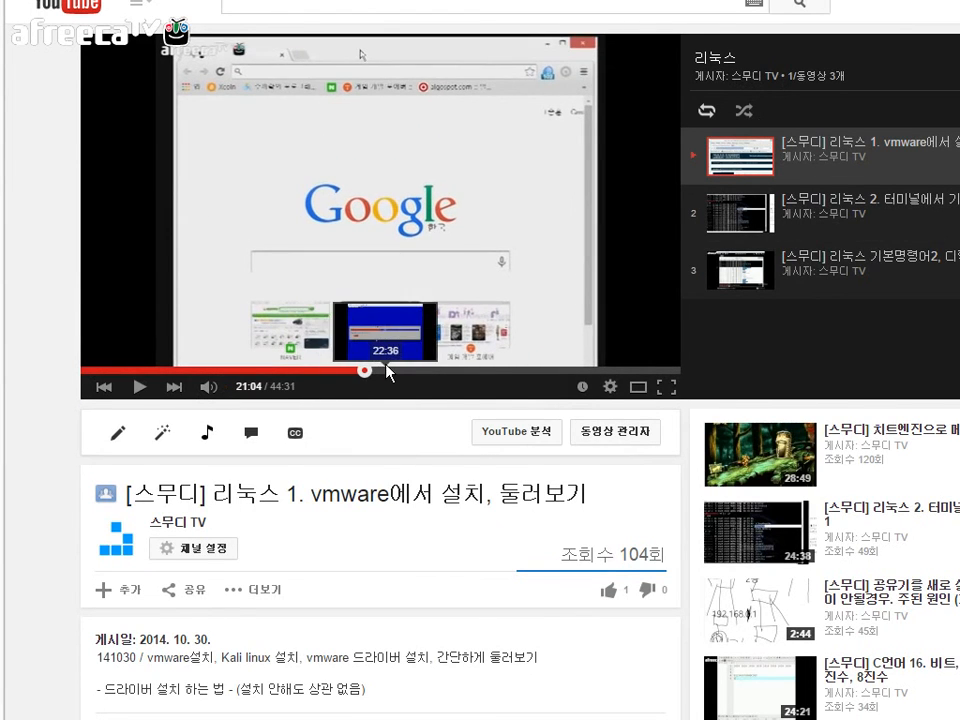
pyautogui.click(399, 372)
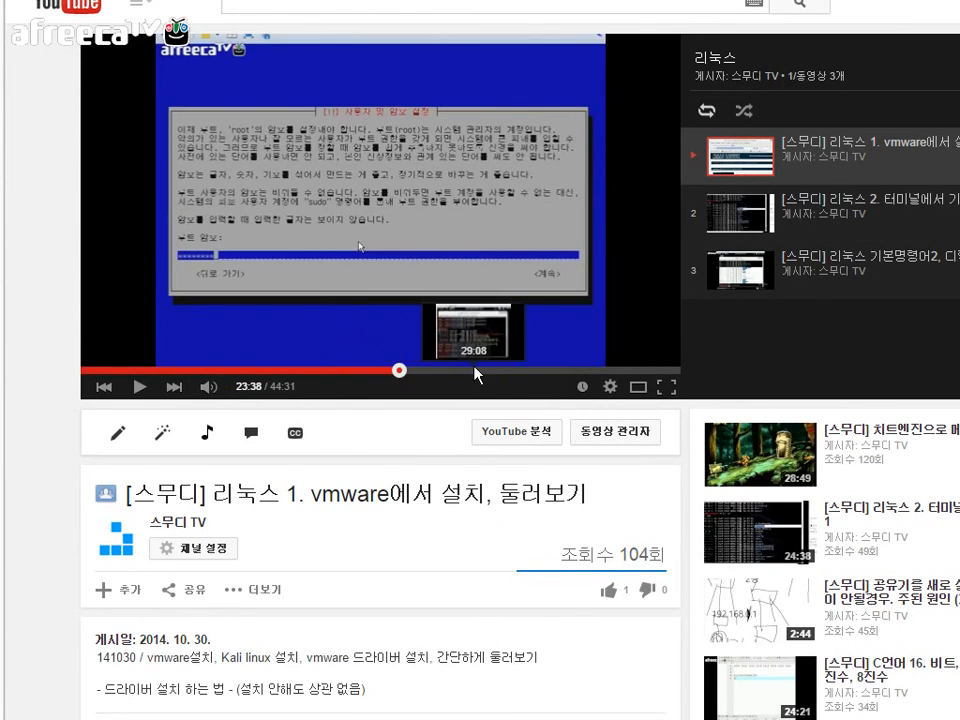
pyautogui.click(472, 371)
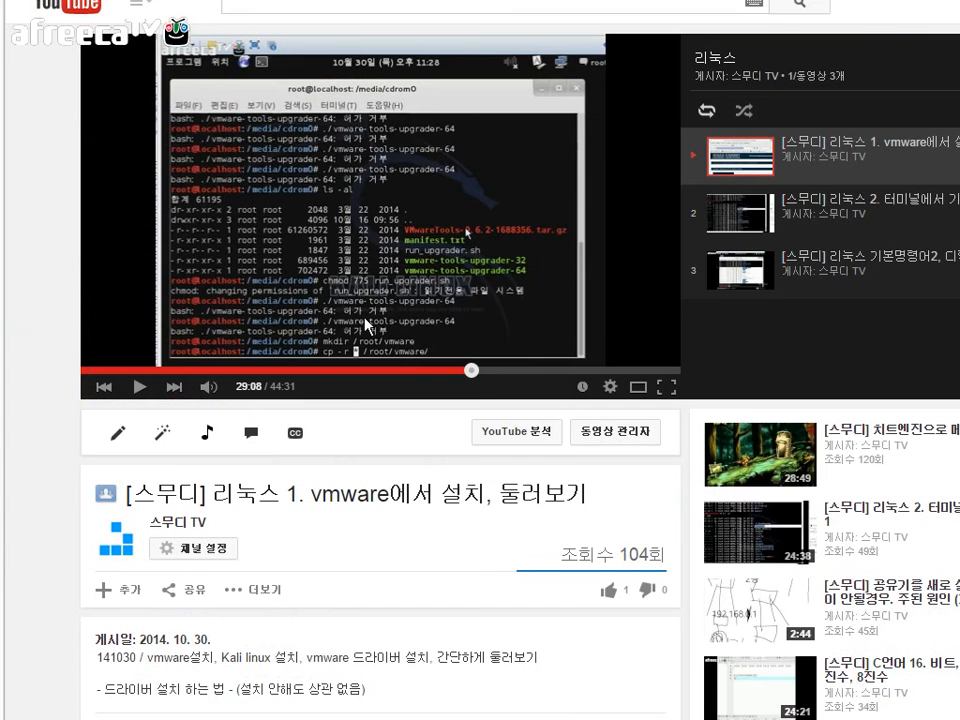
pyautogui.click(137, 388)
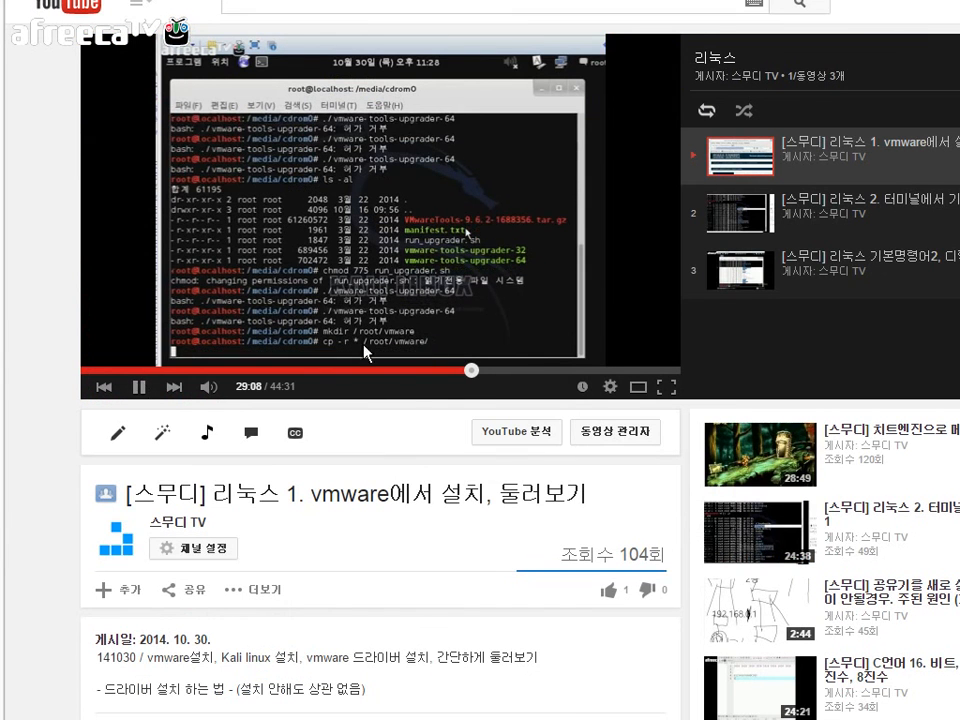
pyautogui.click(445, 371)
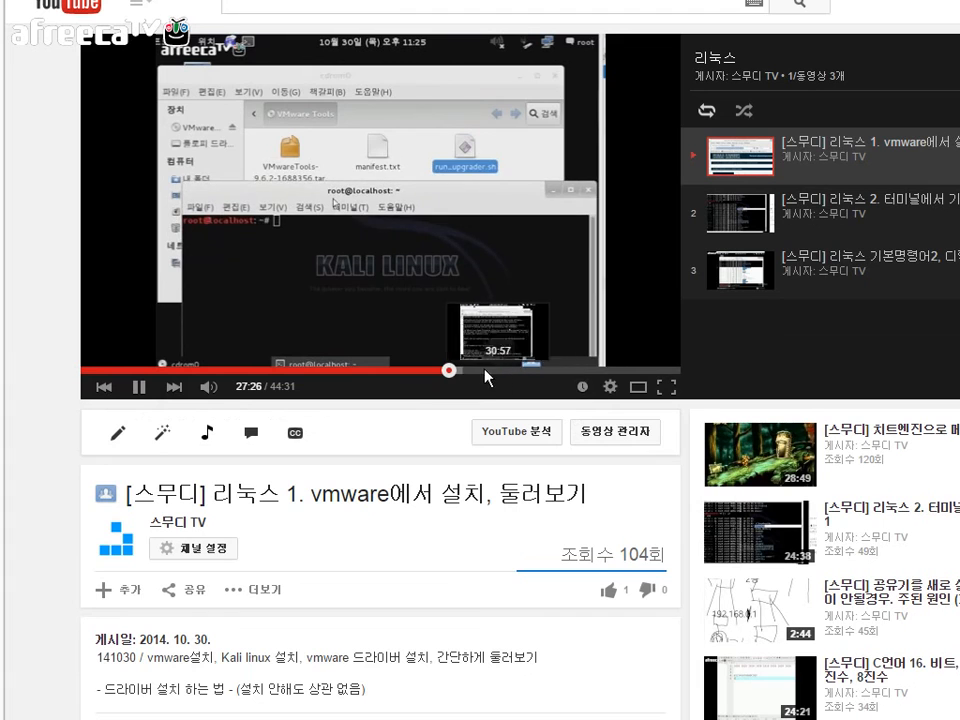
pyautogui.click(465, 371)
pyautogui.moveTo(465, 372); pyautogui.dragTo(522, 372)
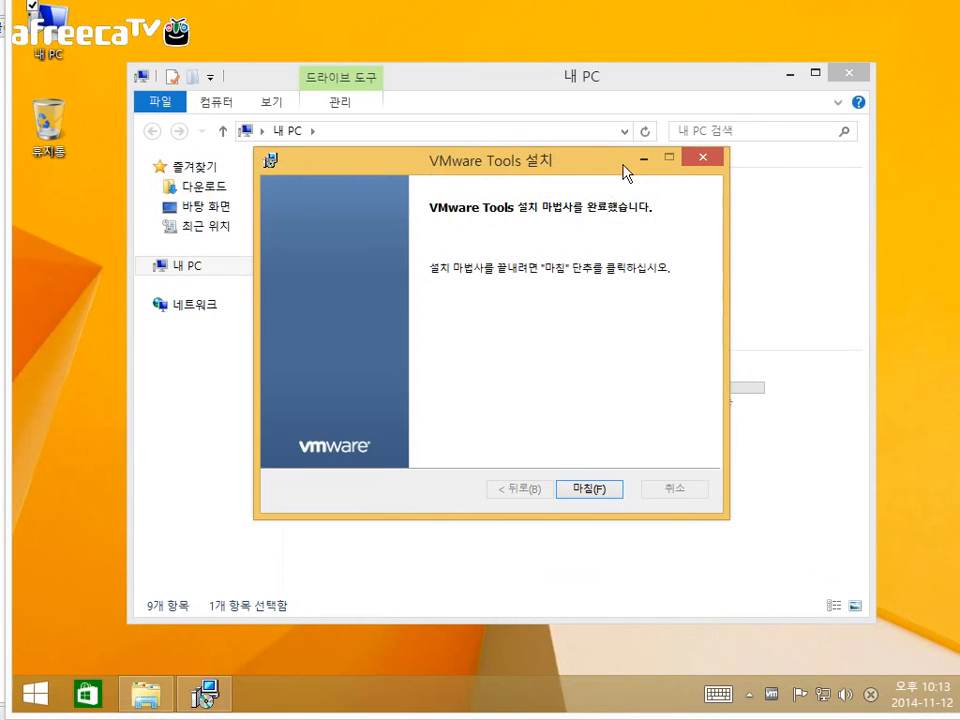
# Finish the VMware Tools setup wizard in the guest, close the 내 PC window, and agree to restart the system immediately
pyautogui.click(586, 490)
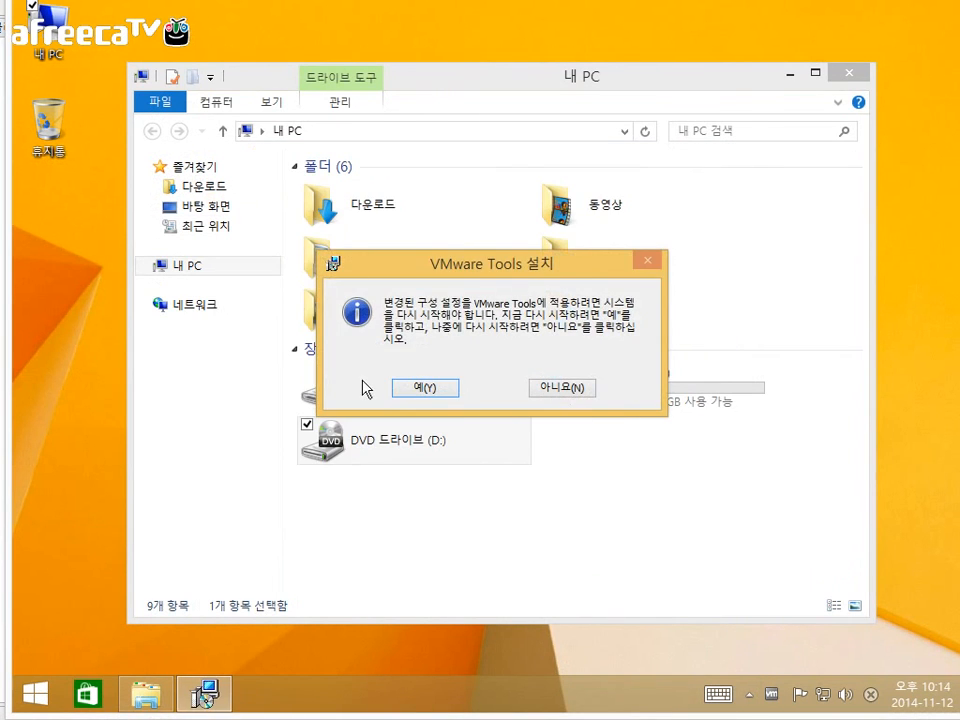
pyautogui.click(840, 126)
pyautogui.click(864, 74)
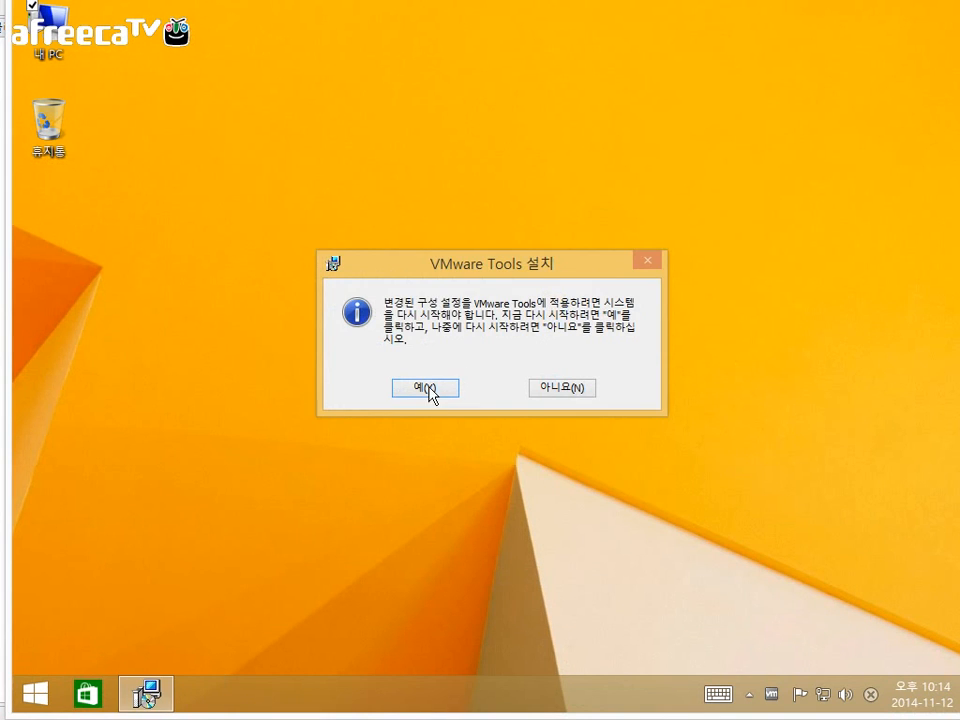
pyautogui.click(425, 387)
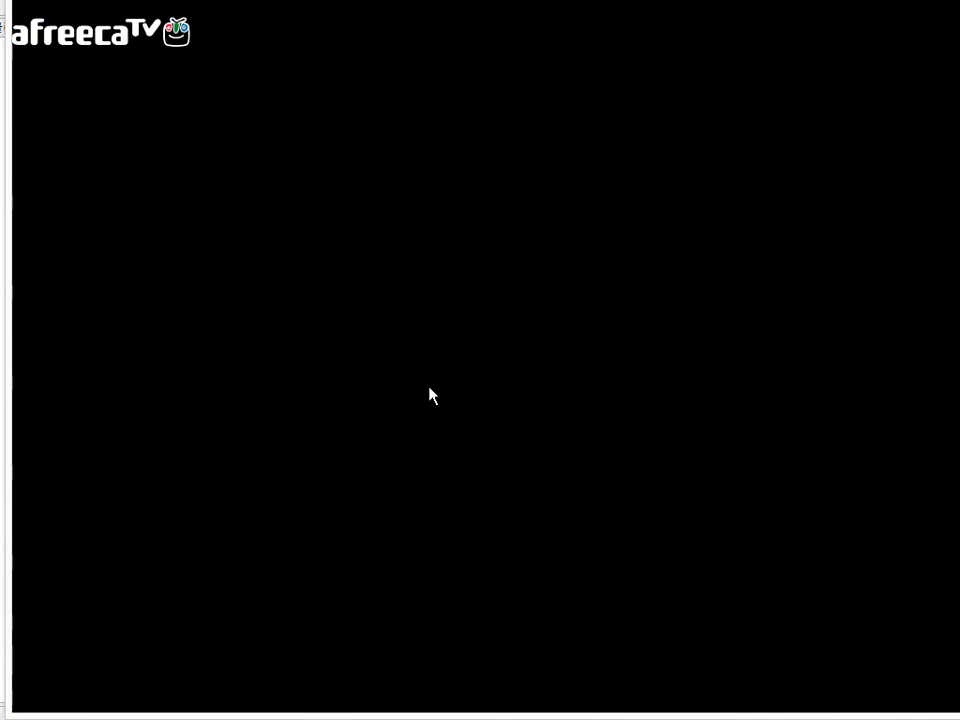